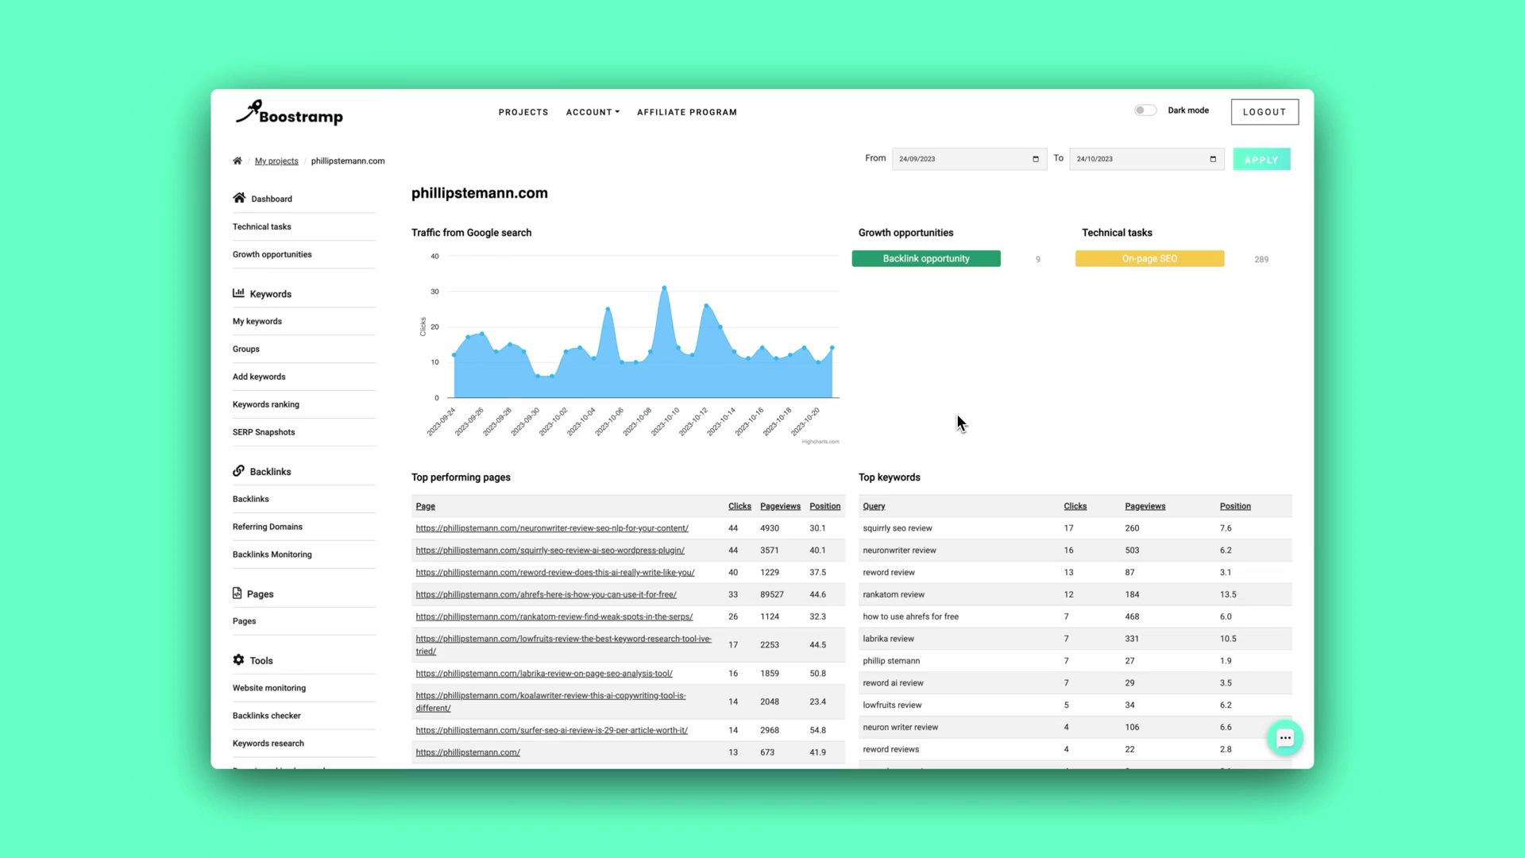
Expand the full descriptions of the About Me external-links and meta title tasks.
{"action": "scroll", "coordinate": [958, 419], "scroll_direction": "down", "scroll_amount": 3}
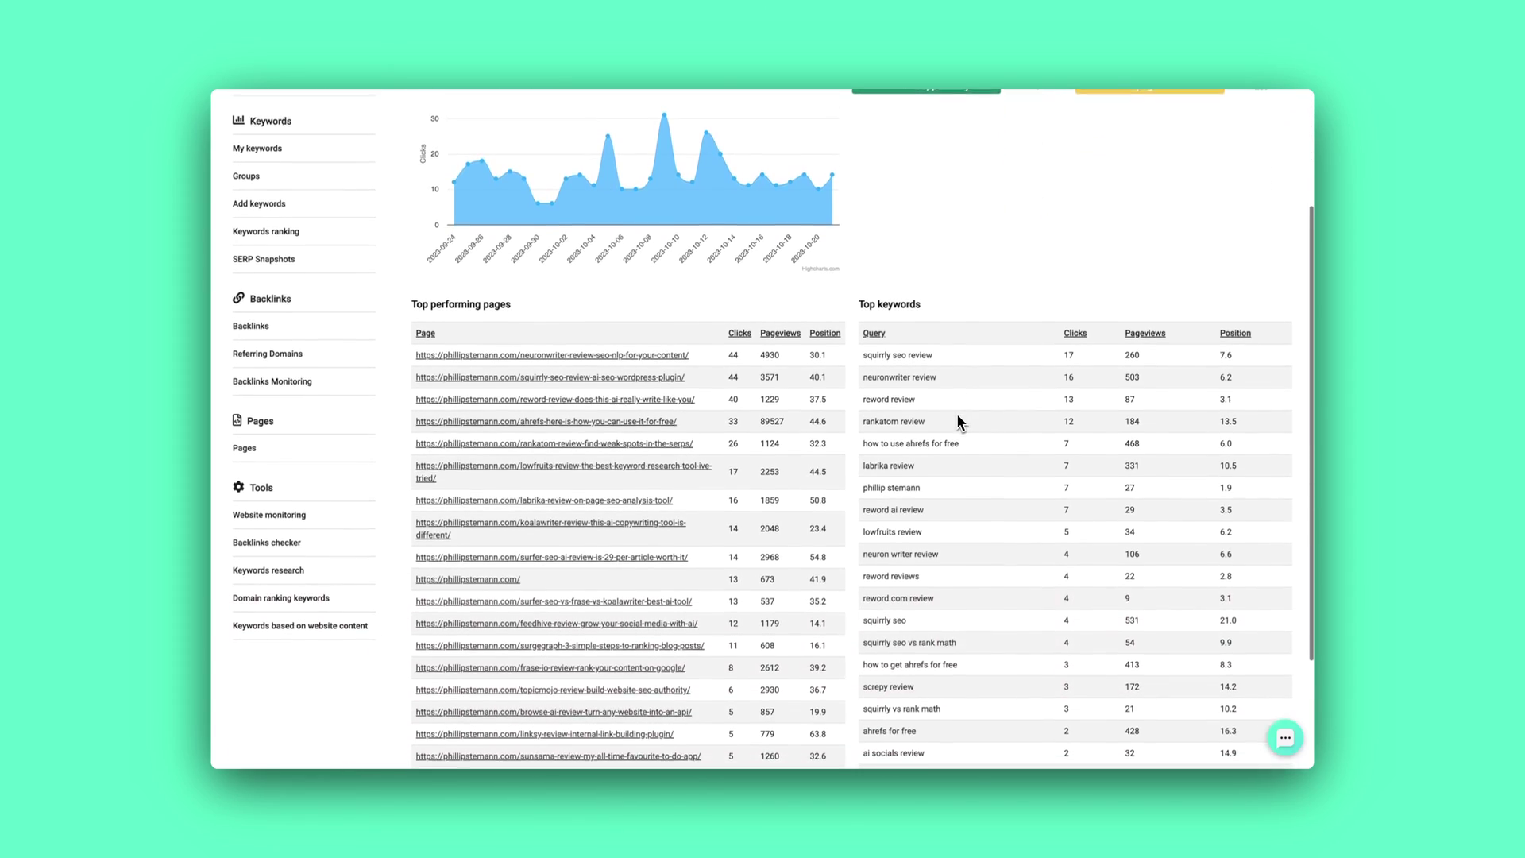
{"action": "scroll", "coordinate": [956, 421], "scroll_direction": "down", "scroll_amount": 2}
{"action": "scroll", "coordinate": [956, 421], "scroll_direction": "up", "scroll_amount": 5}
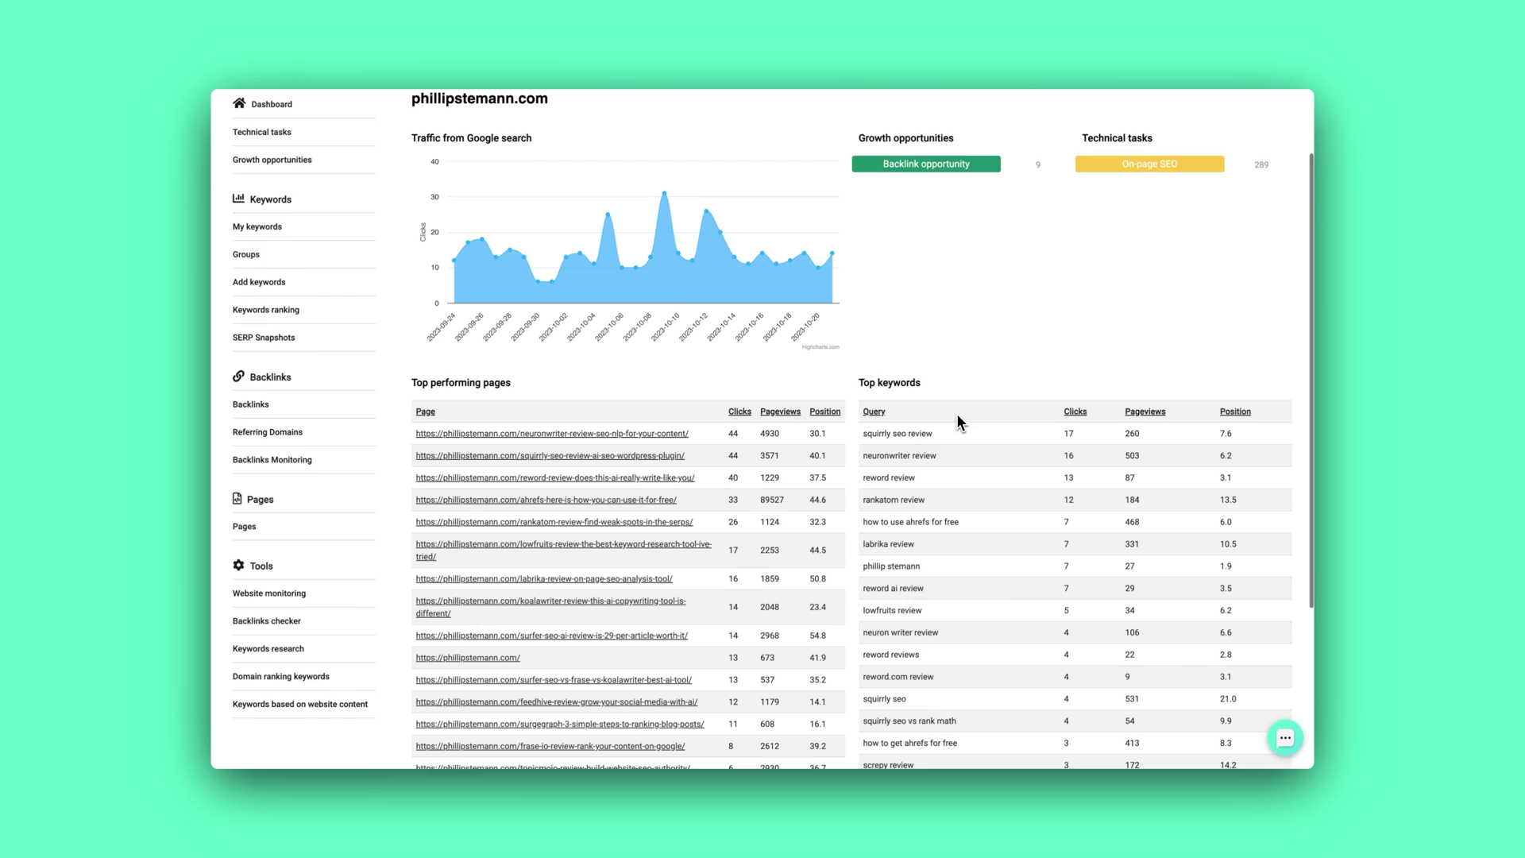
{"action": "scroll", "coordinate": [956, 413], "scroll_direction": "up", "scroll_amount": 2}
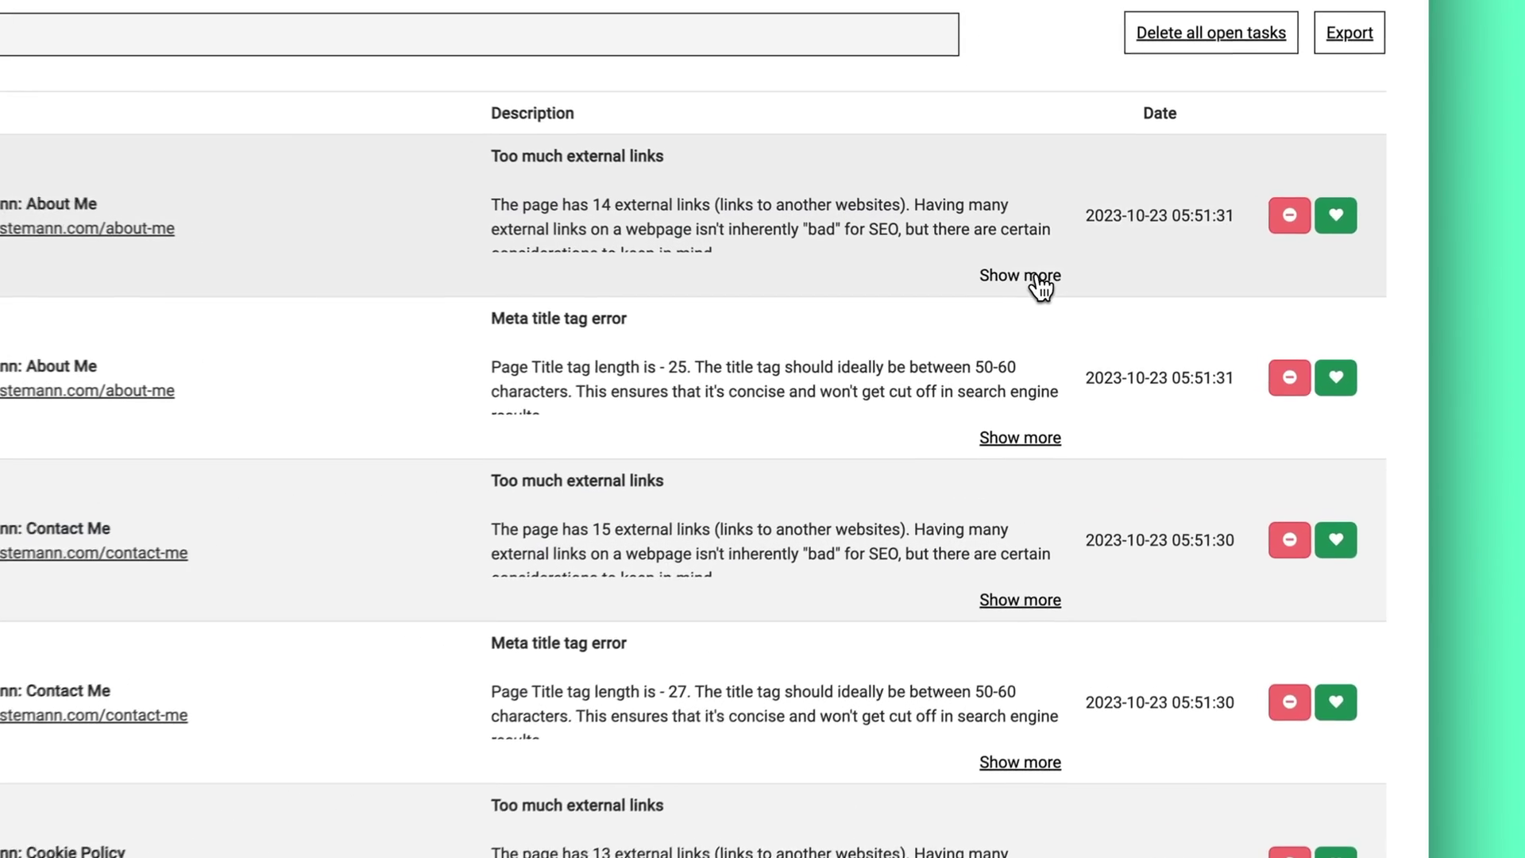
{"action": "left_click", "coordinate": [1102, 314]}
Expand the Contact Me external-links and meta title task descriptions and read down the list.
{"action": "scroll", "coordinate": [1033, 290], "scroll_direction": "down", "scroll_amount": 3}
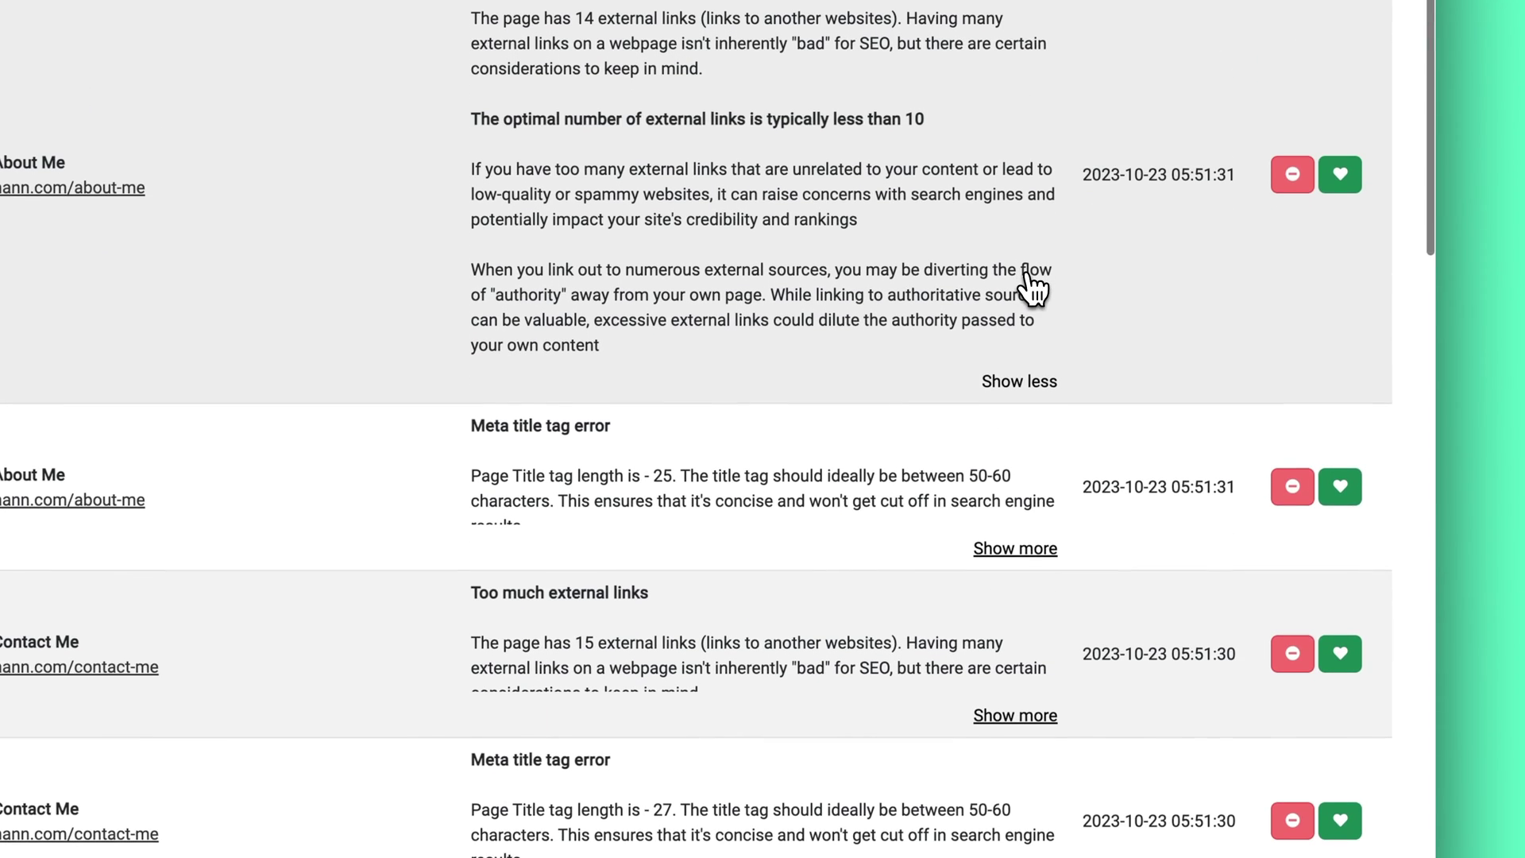
{"action": "left_click", "coordinate": [1017, 546]}
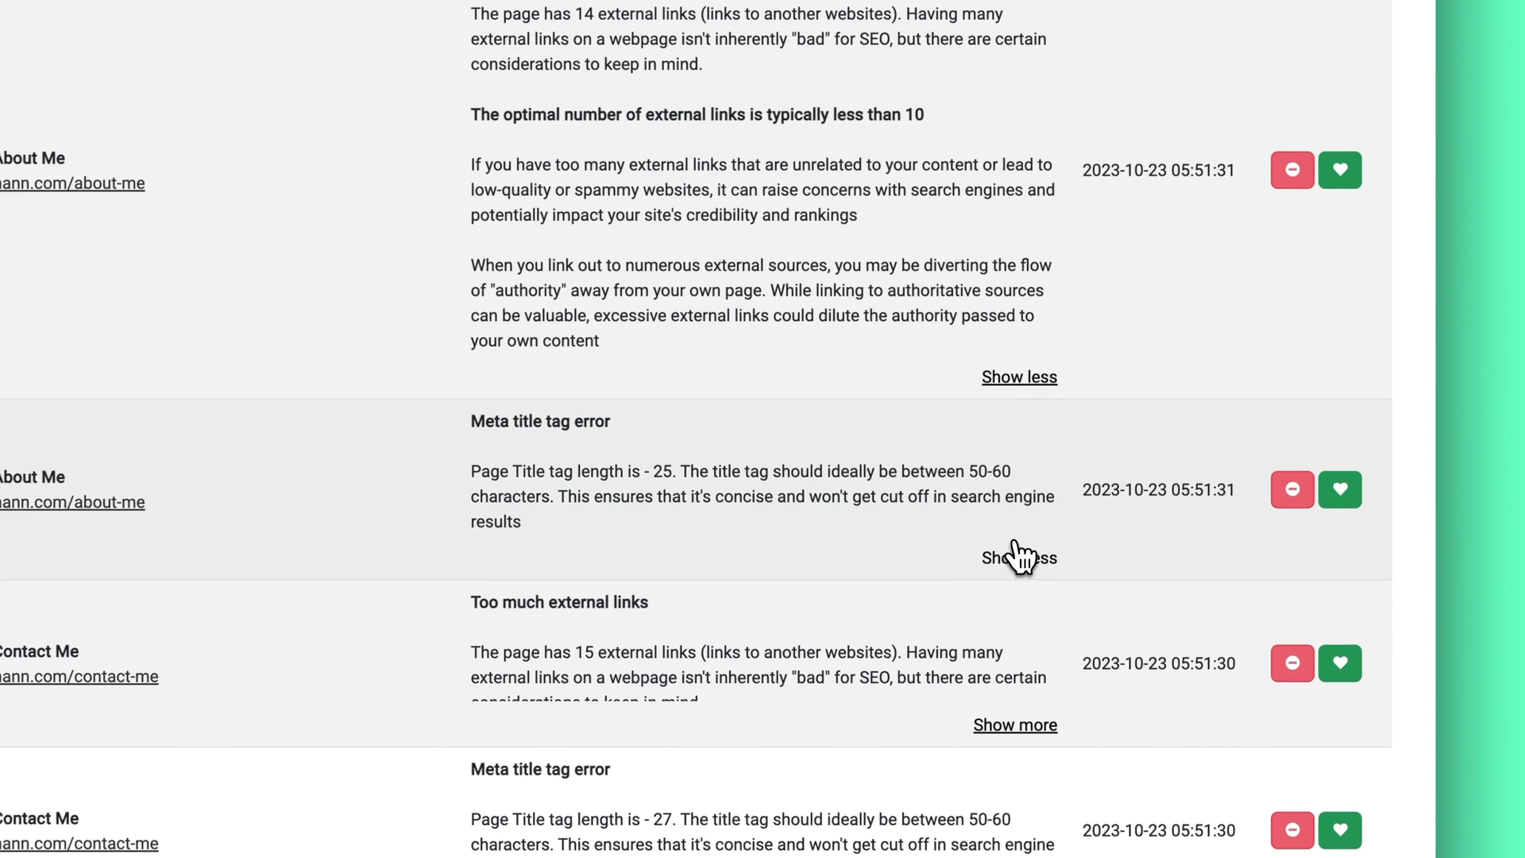
{"action": "scroll", "coordinate": [1019, 553], "scroll_direction": "down", "scroll_amount": 2}
{"action": "left_click", "coordinate": [1020, 586]}
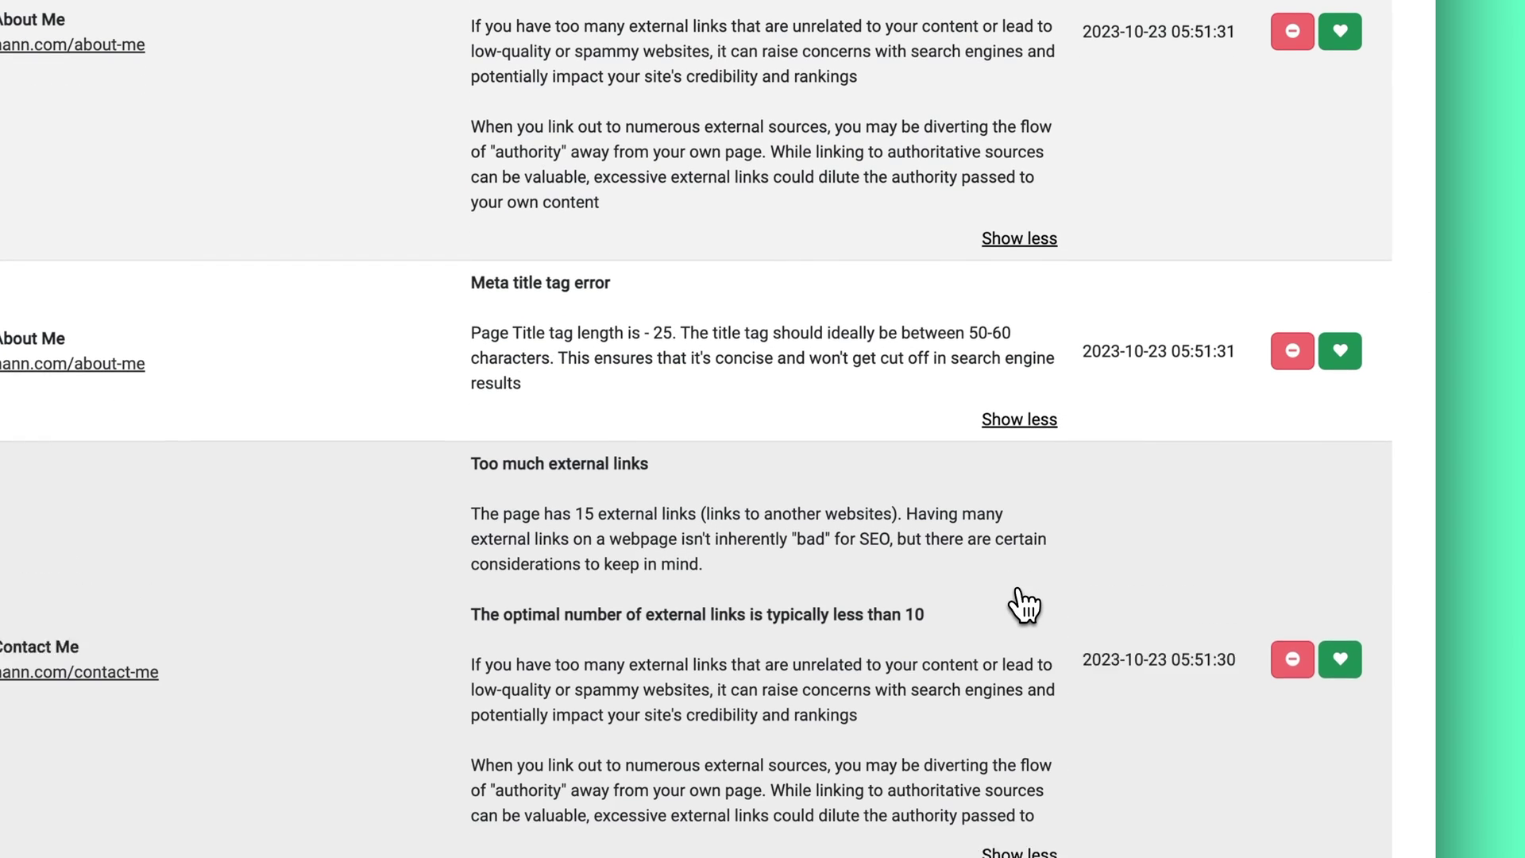
{"action": "scroll", "coordinate": [1016, 605], "scroll_direction": "down", "scroll_amount": 4}
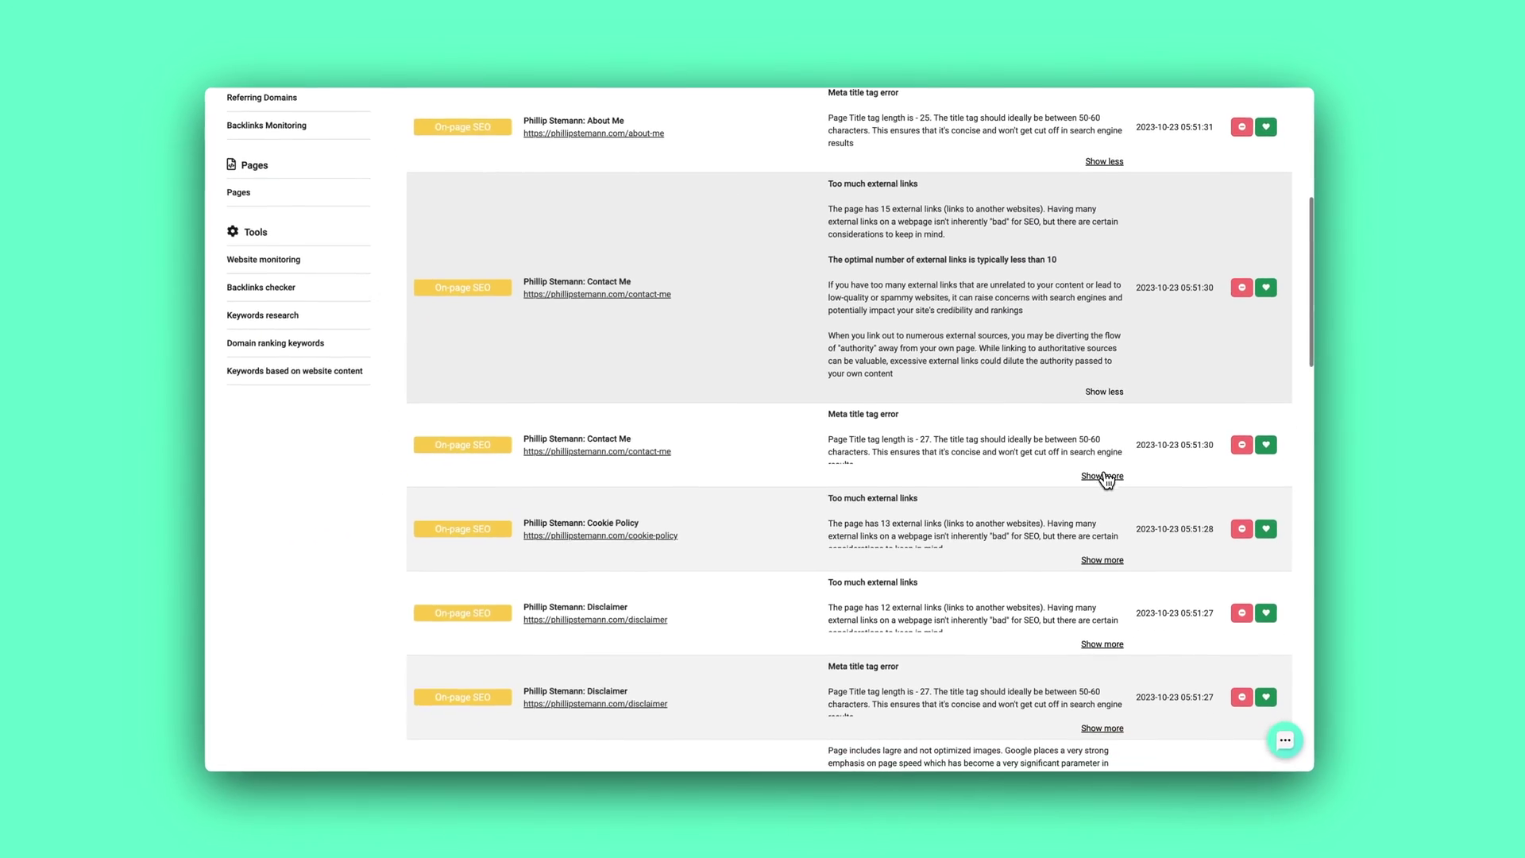
{"action": "scroll", "coordinate": [1105, 480], "scroll_direction": "down", "scroll_amount": 1}
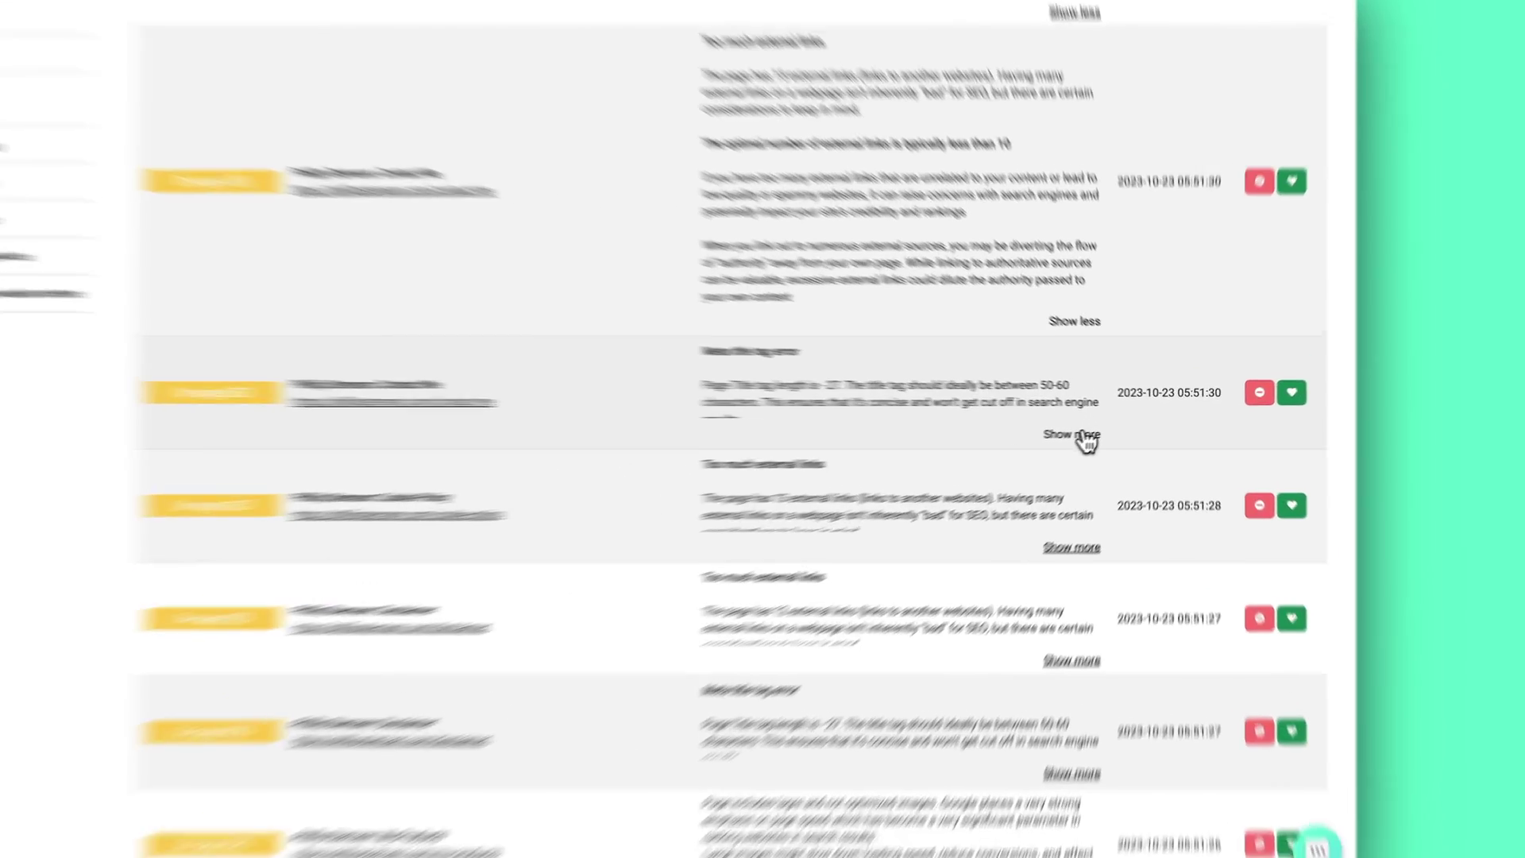
{"action": "left_click", "coordinate": [1082, 437]}
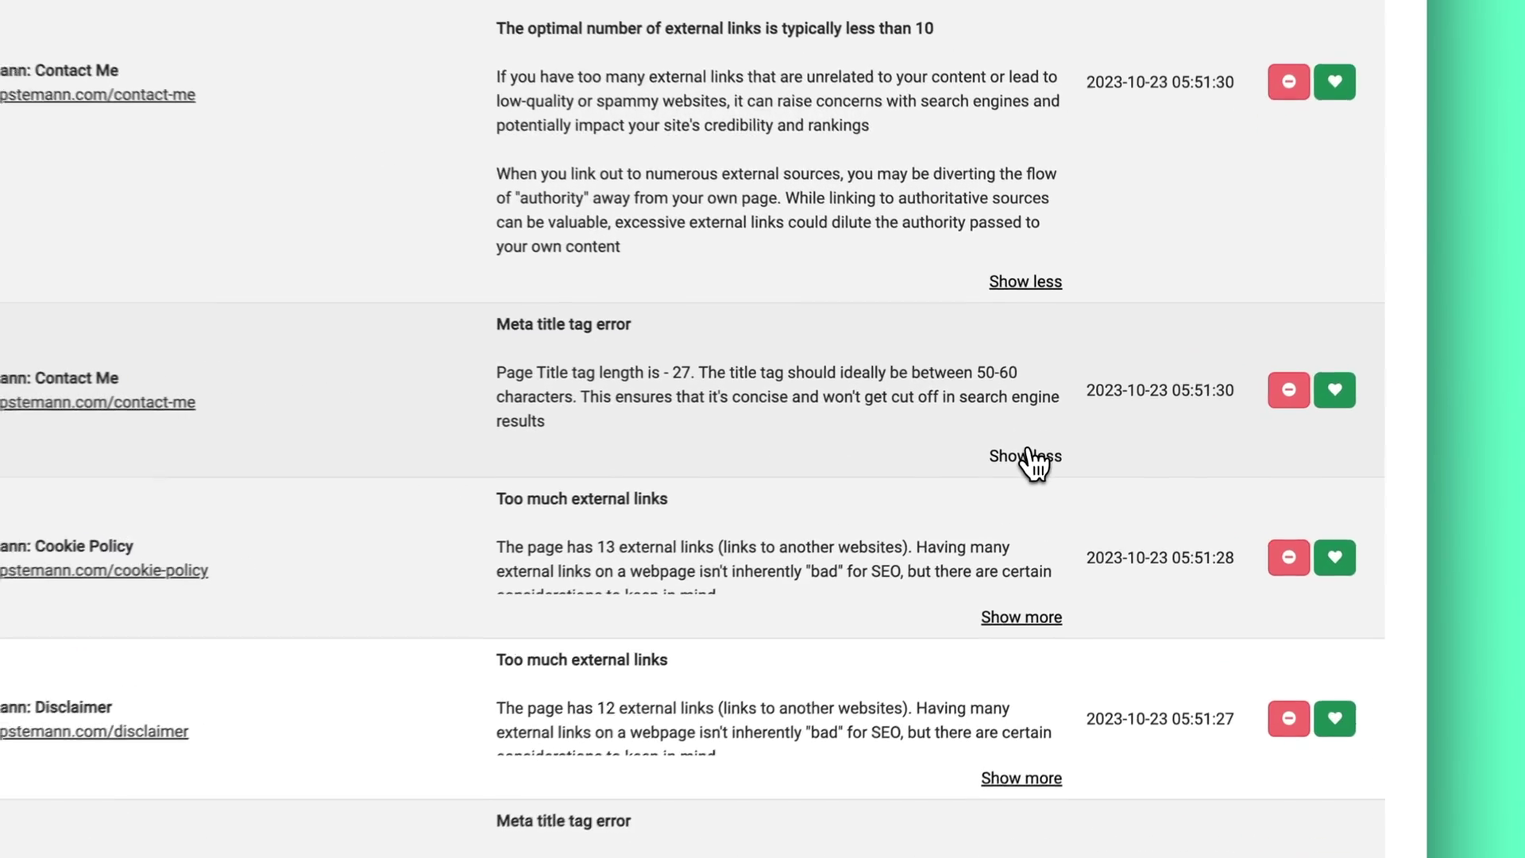
{"action": "scroll", "coordinate": [1081, 441], "scroll_direction": "down", "scroll_amount": 1}
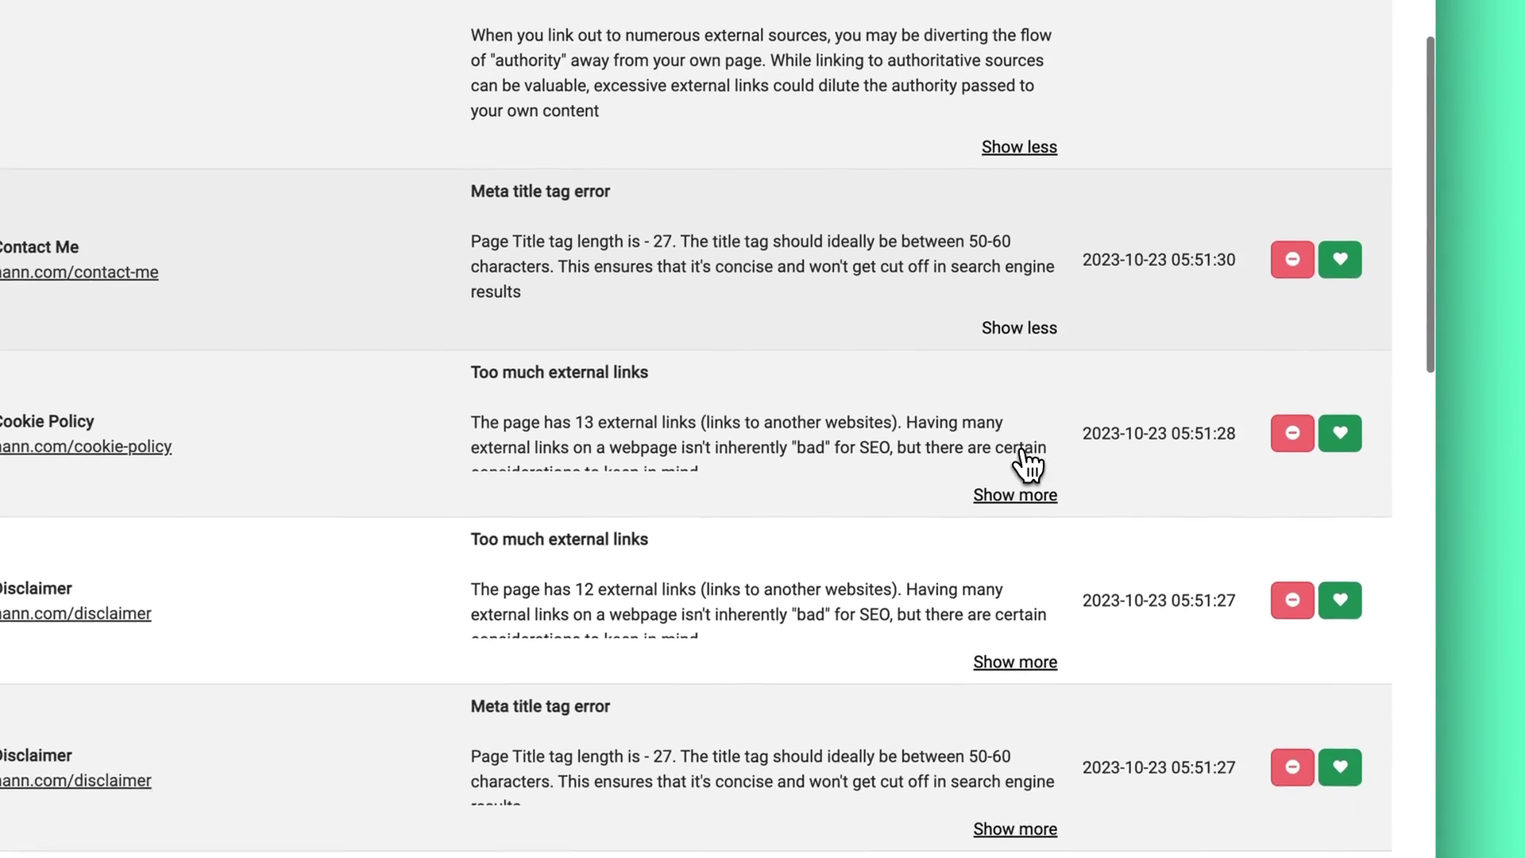
{"action": "scroll", "coordinate": [1028, 465], "scroll_direction": "down", "scroll_amount": 2}
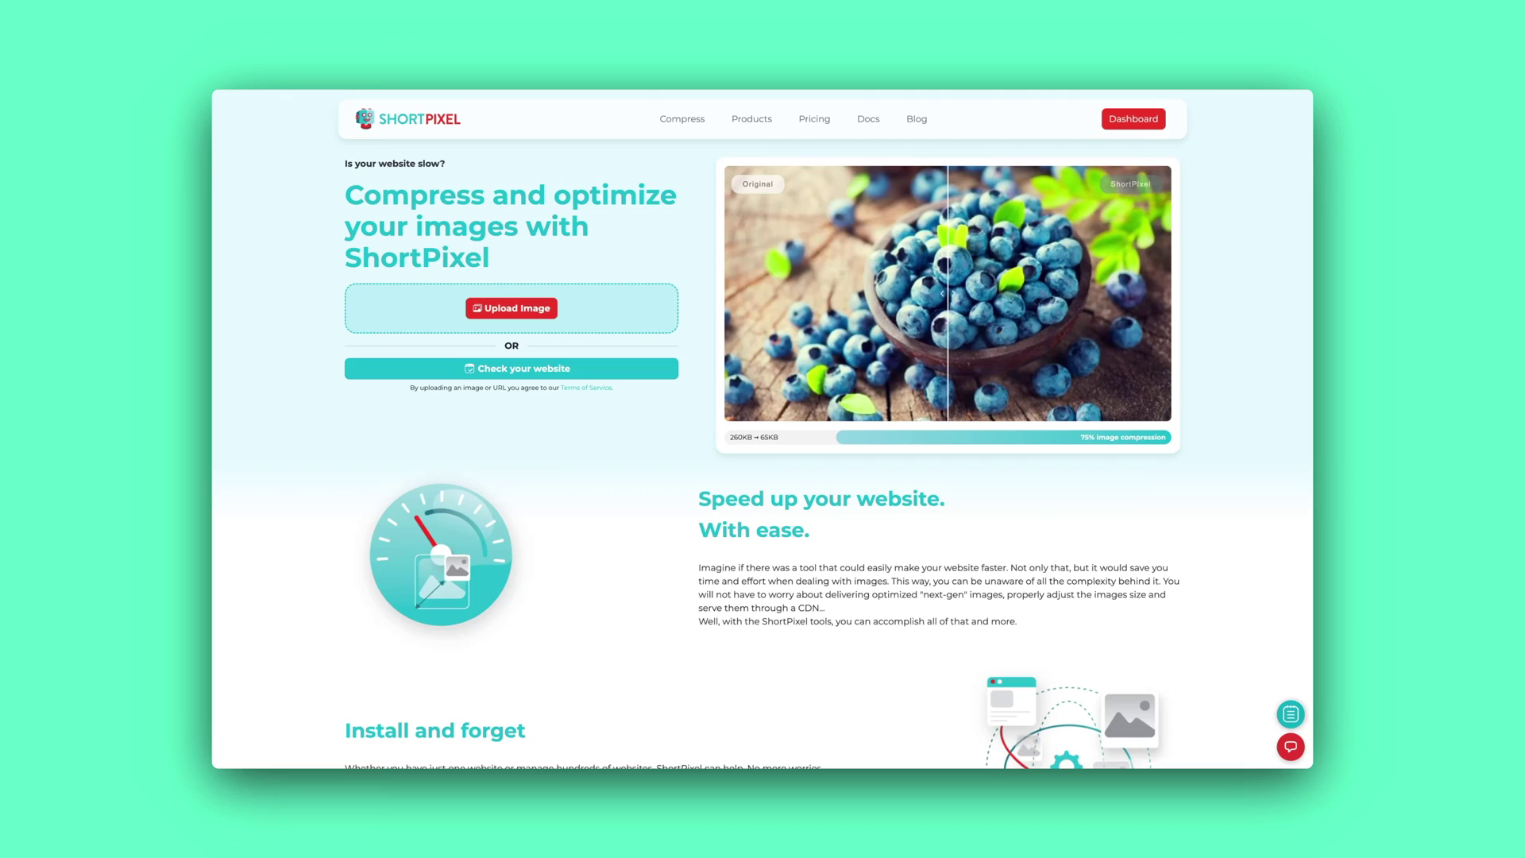
{"action": "scroll", "coordinate": [762, 429], "scroll_direction": "down", "scroll_amount": 3}
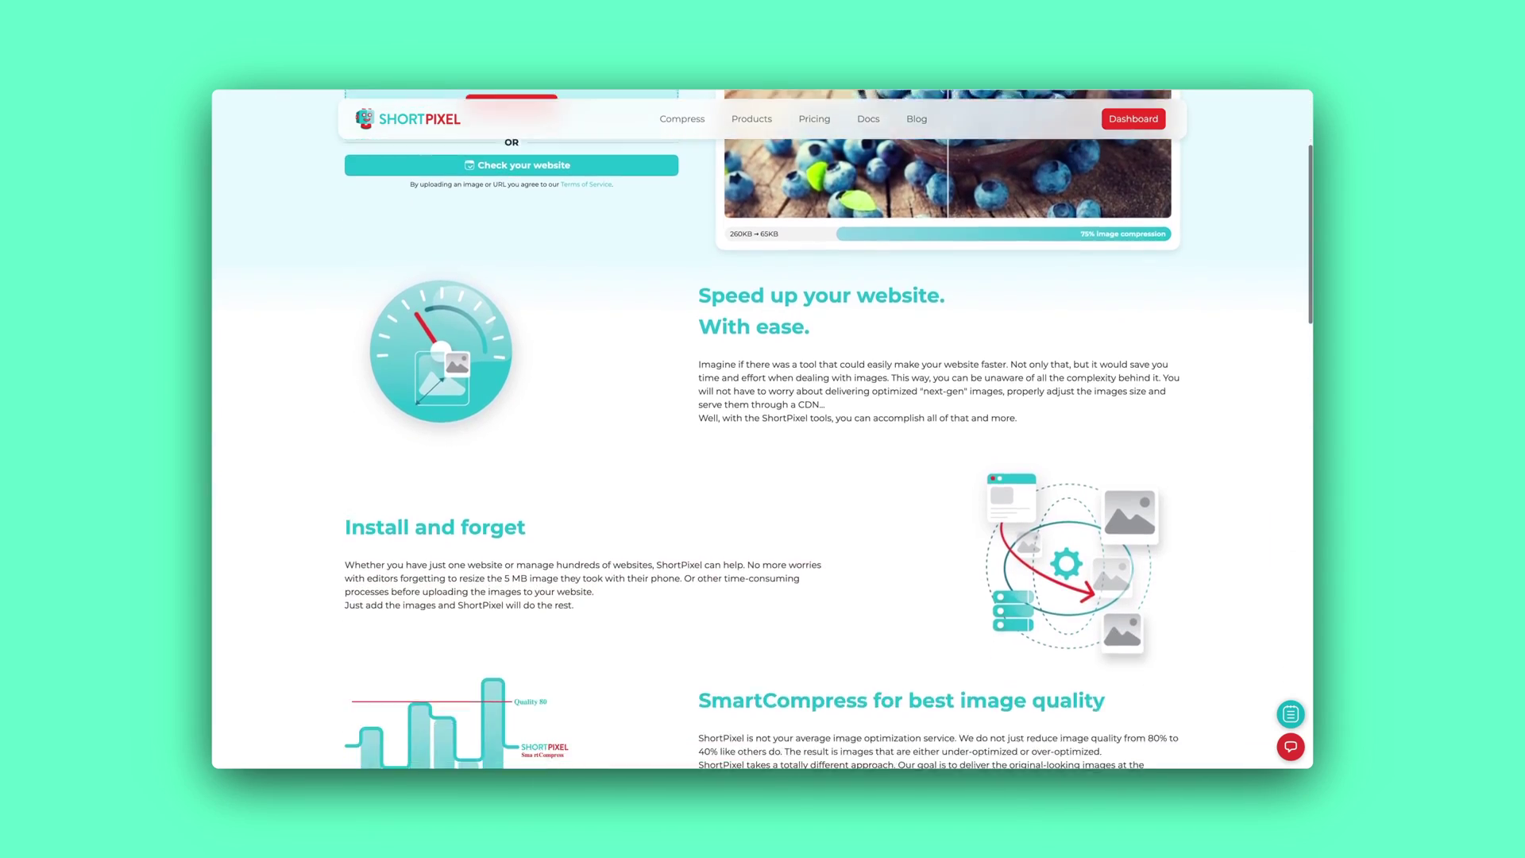
{"action": "scroll", "coordinate": [762, 429], "scroll_direction": "down", "scroll_amount": 5}
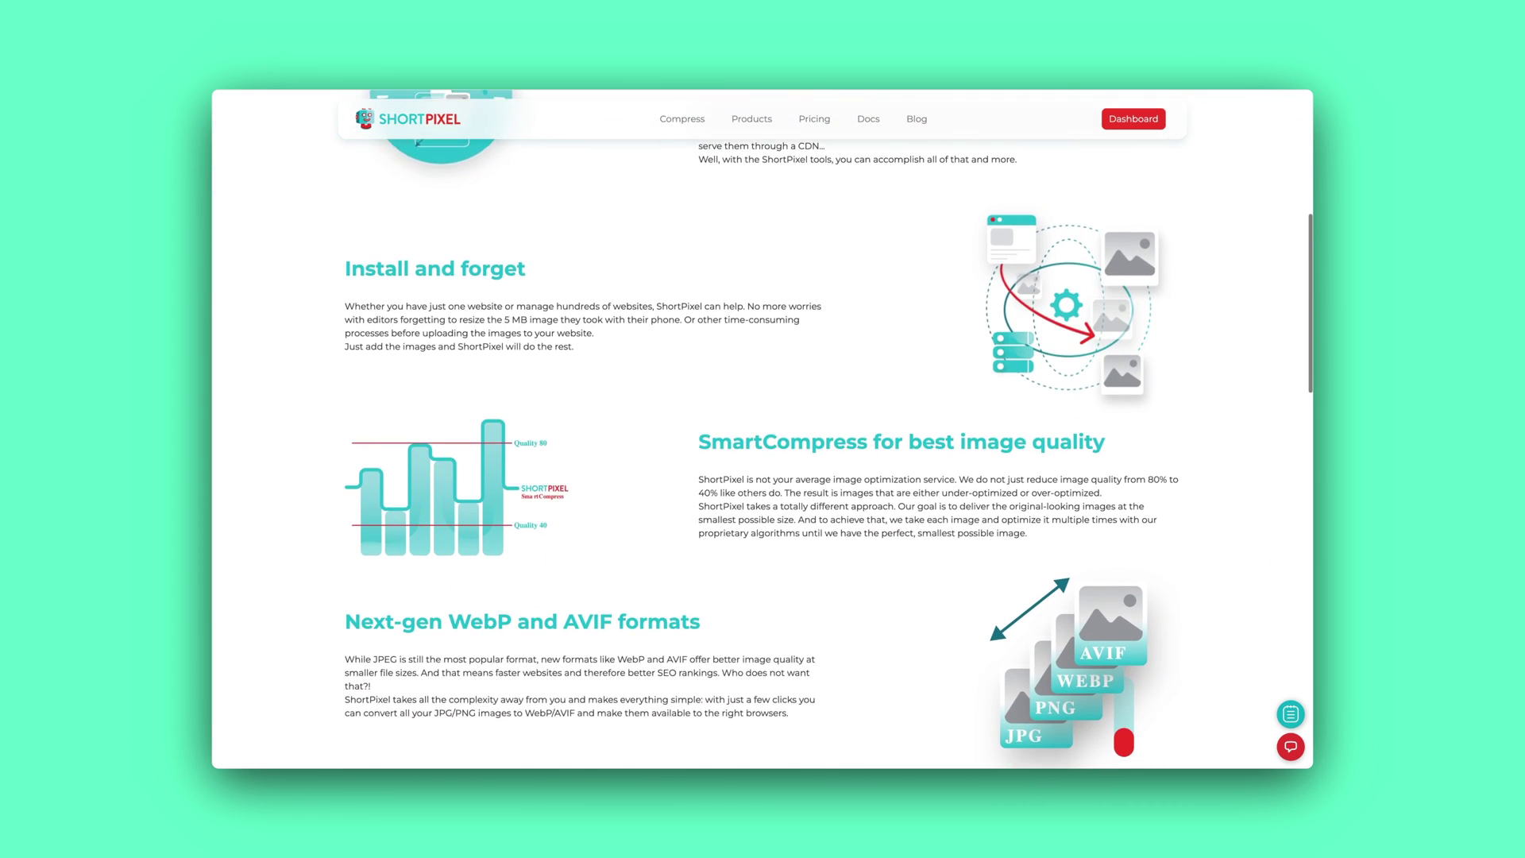
{"action": "scroll", "coordinate": [762, 429], "scroll_direction": "down", "scroll_amount": 2}
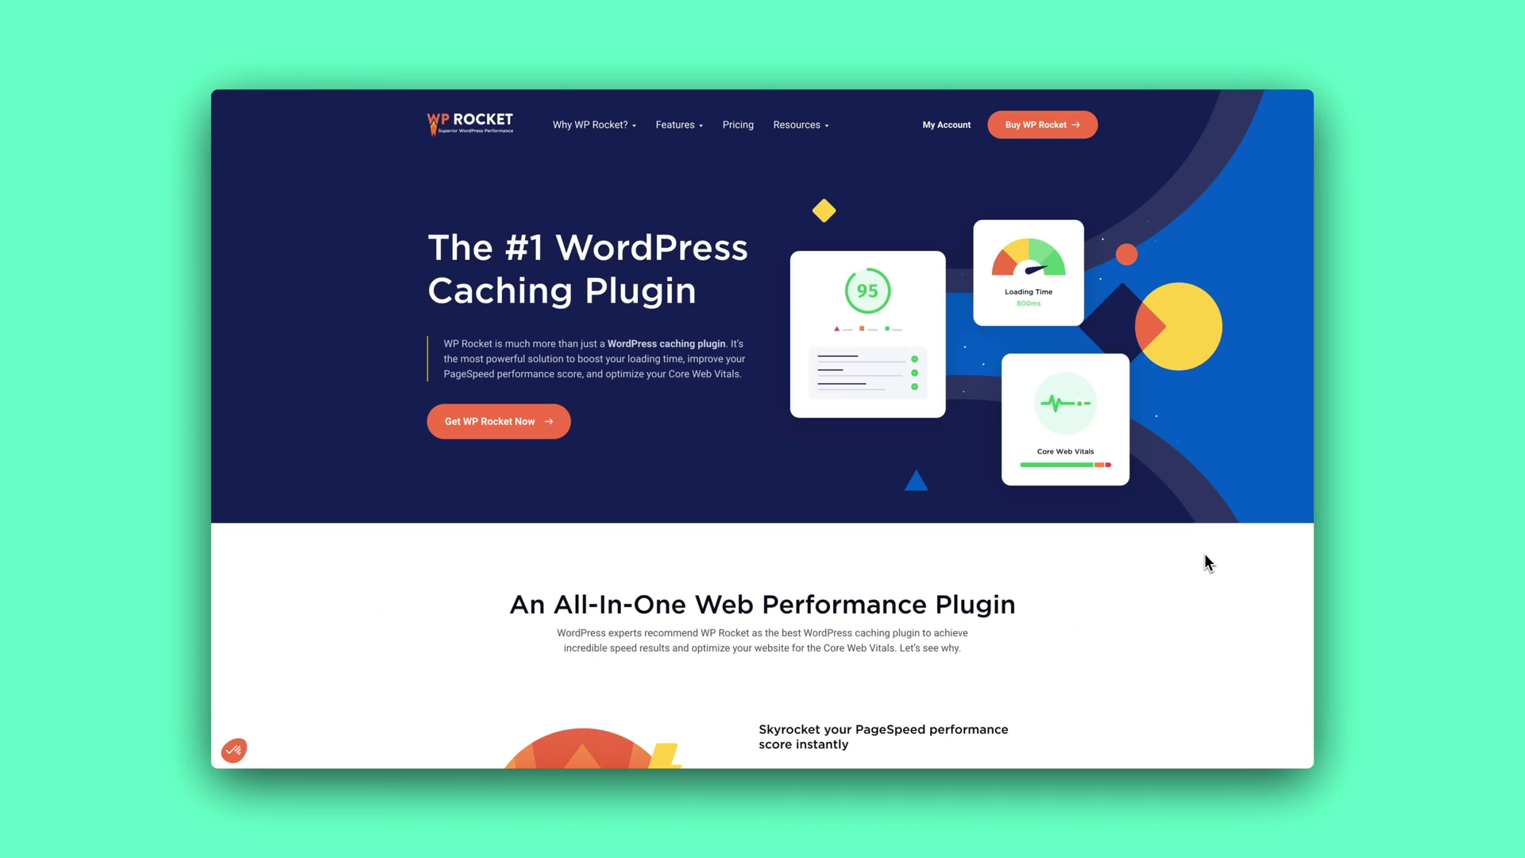
{"action": "scroll", "coordinate": [1205, 556], "scroll_direction": "down", "scroll_amount": 1}
{"action": "scroll", "coordinate": [1205, 554], "scroll_direction": "down", "scroll_amount": 4}
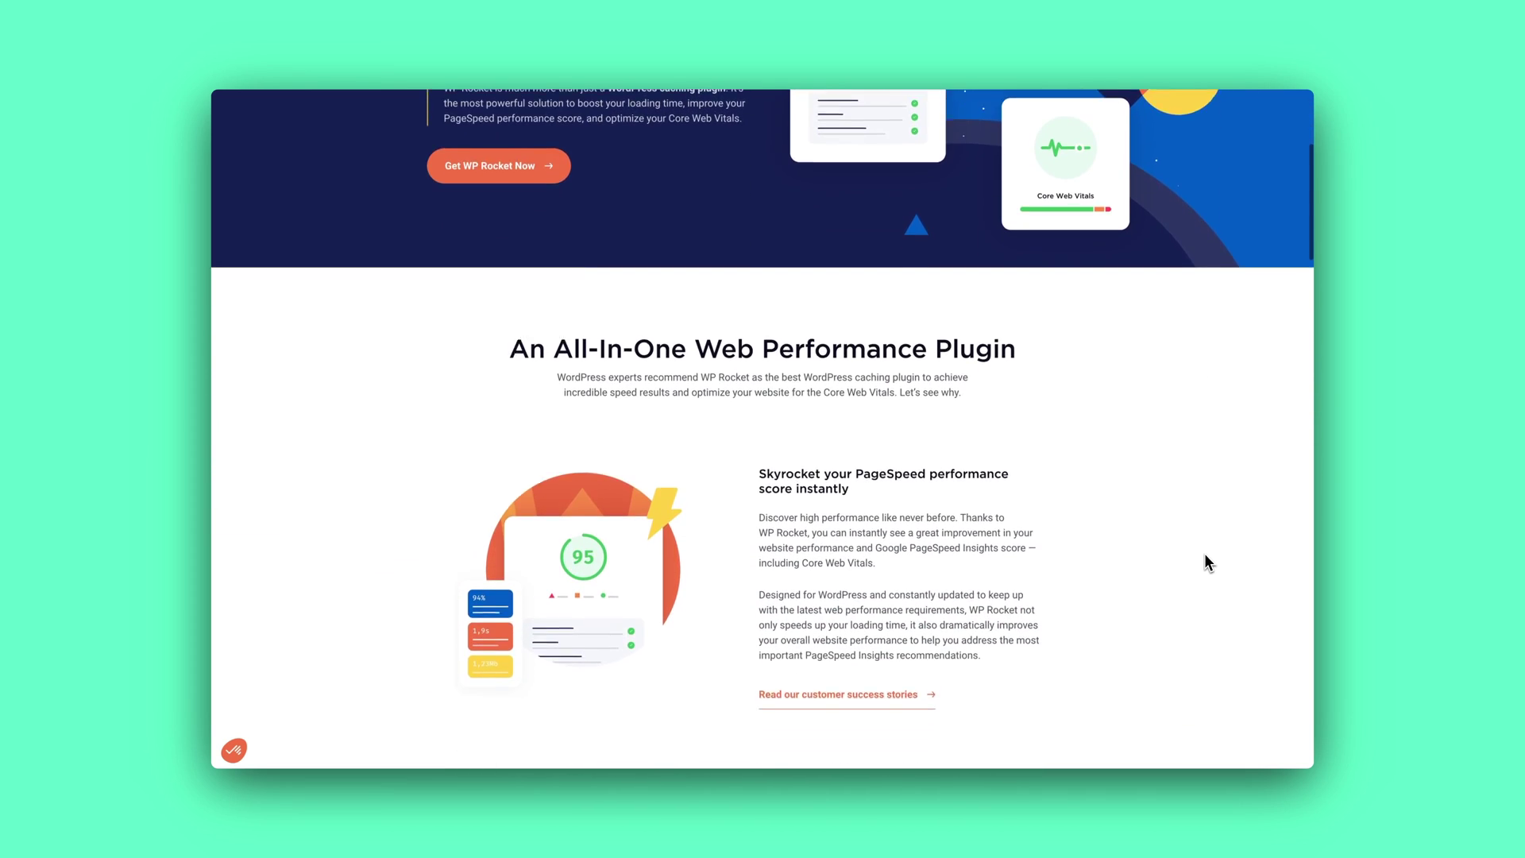
{"action": "scroll", "coordinate": [1204, 554], "scroll_direction": "down", "scroll_amount": 5}
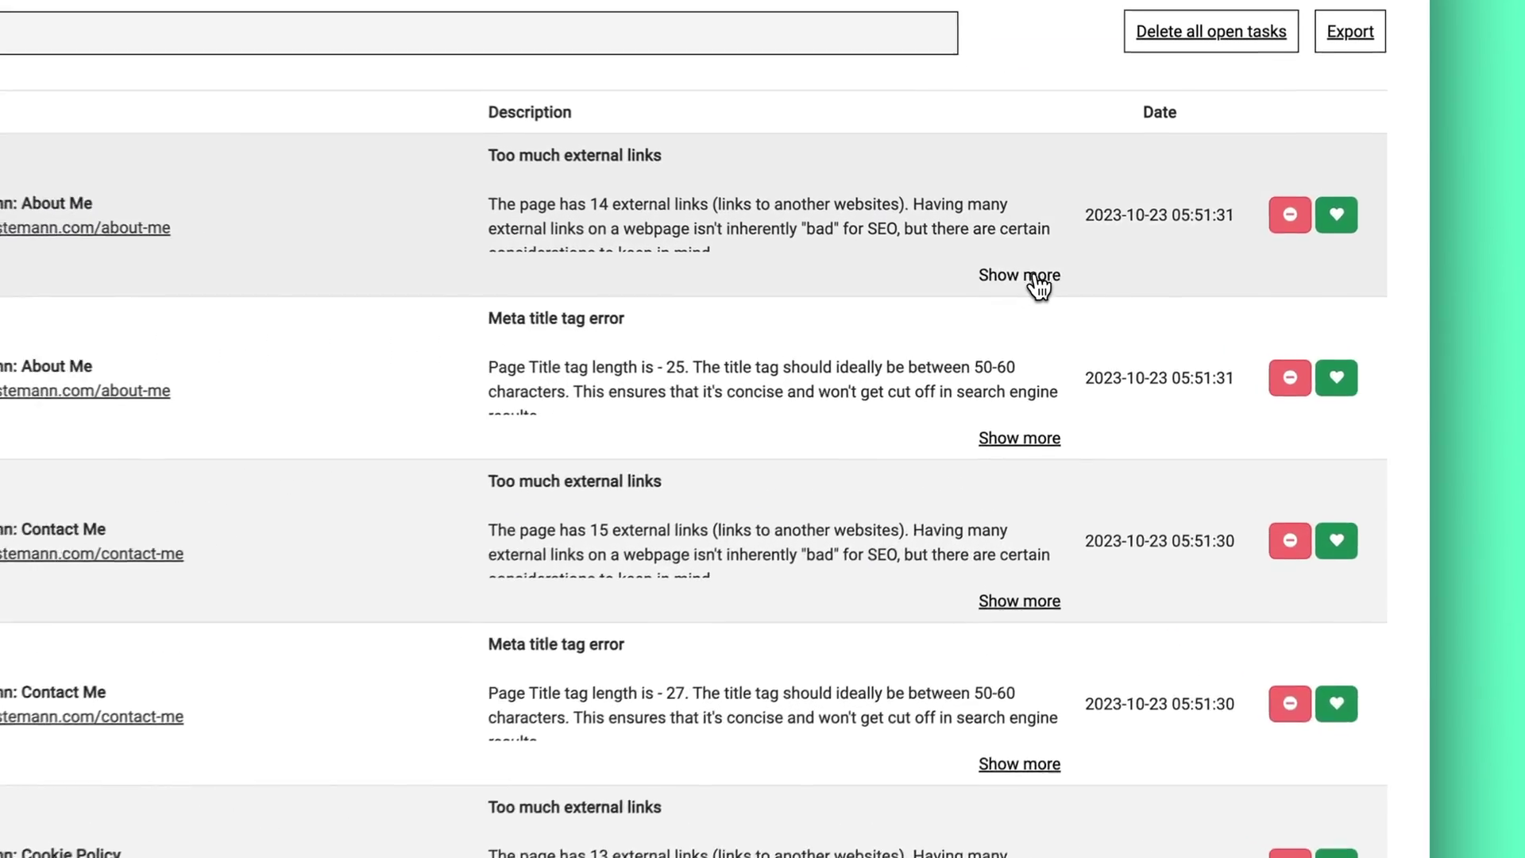
Expand the About Me too-many-external-links task, then delete it and confirm with OK.
{"action": "left_click", "coordinate": [1102, 314]}
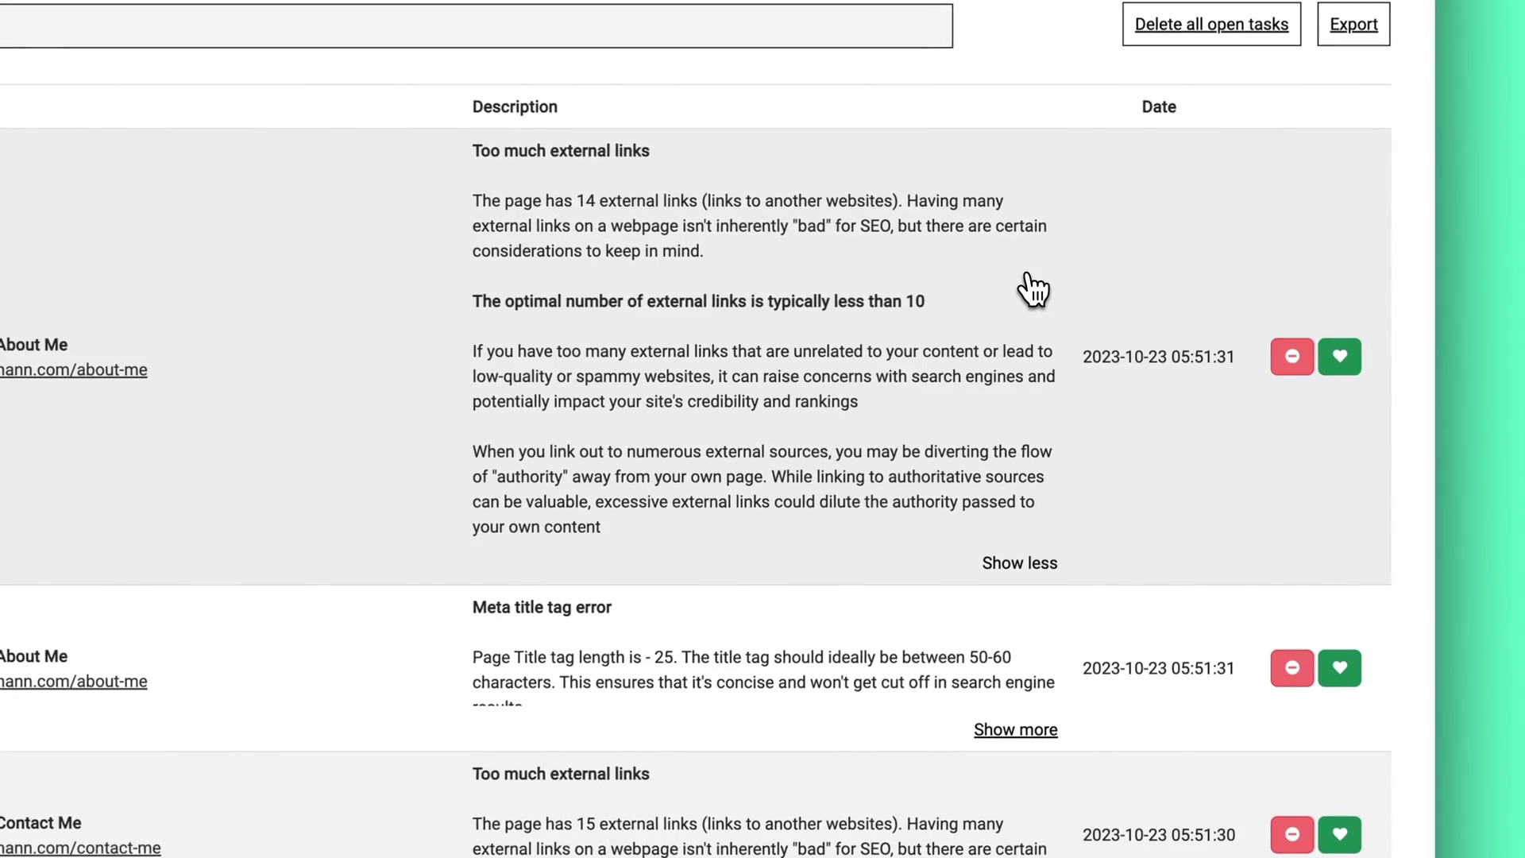
{"action": "scroll", "coordinate": [1031, 286], "scroll_direction": "down", "scroll_amount": 3}
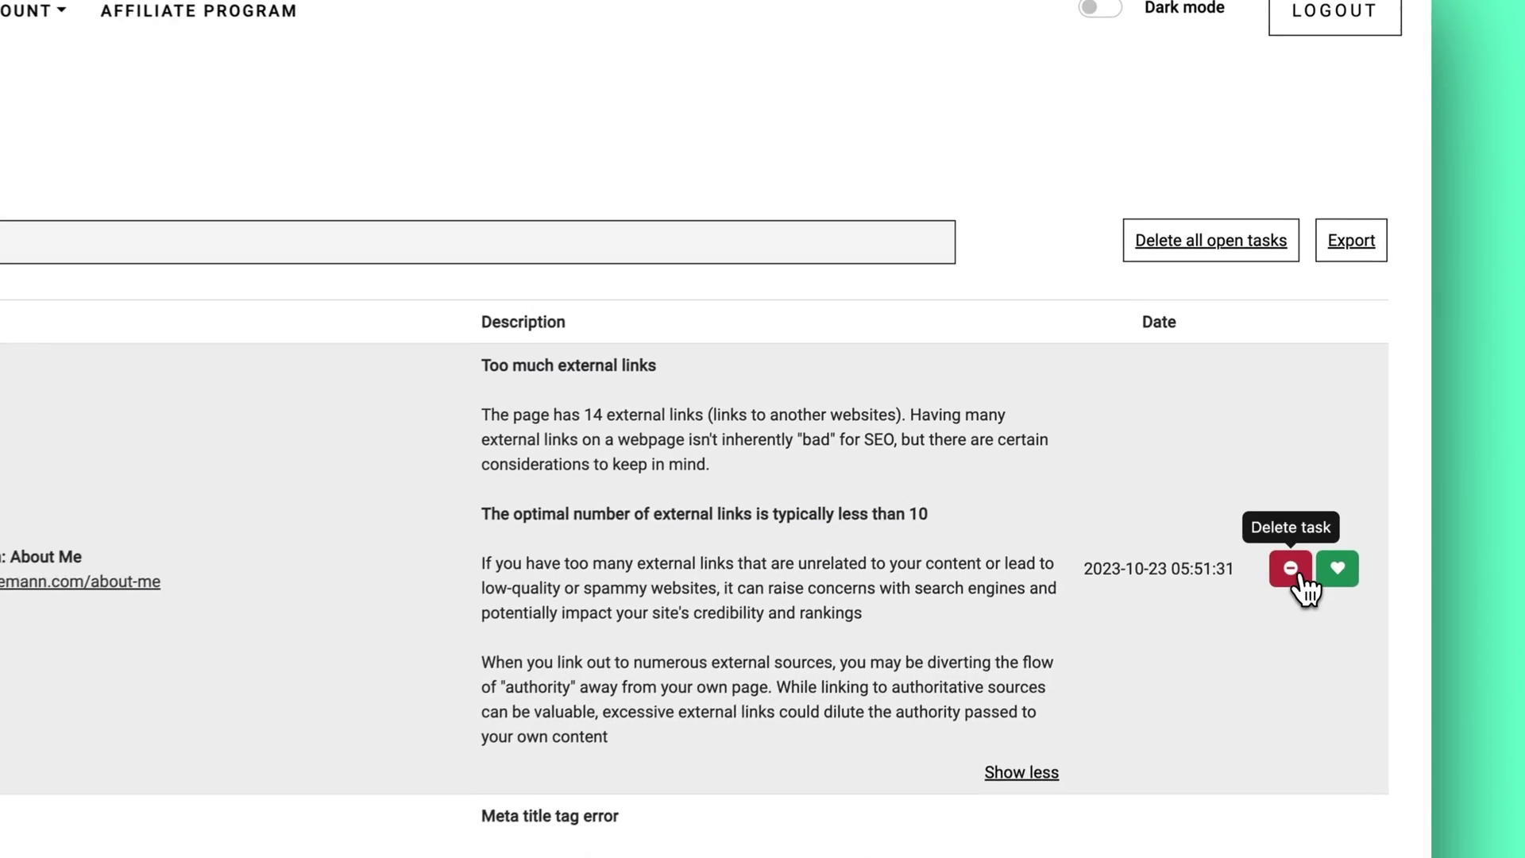
{"action": "left_click", "coordinate": [1301, 576]}
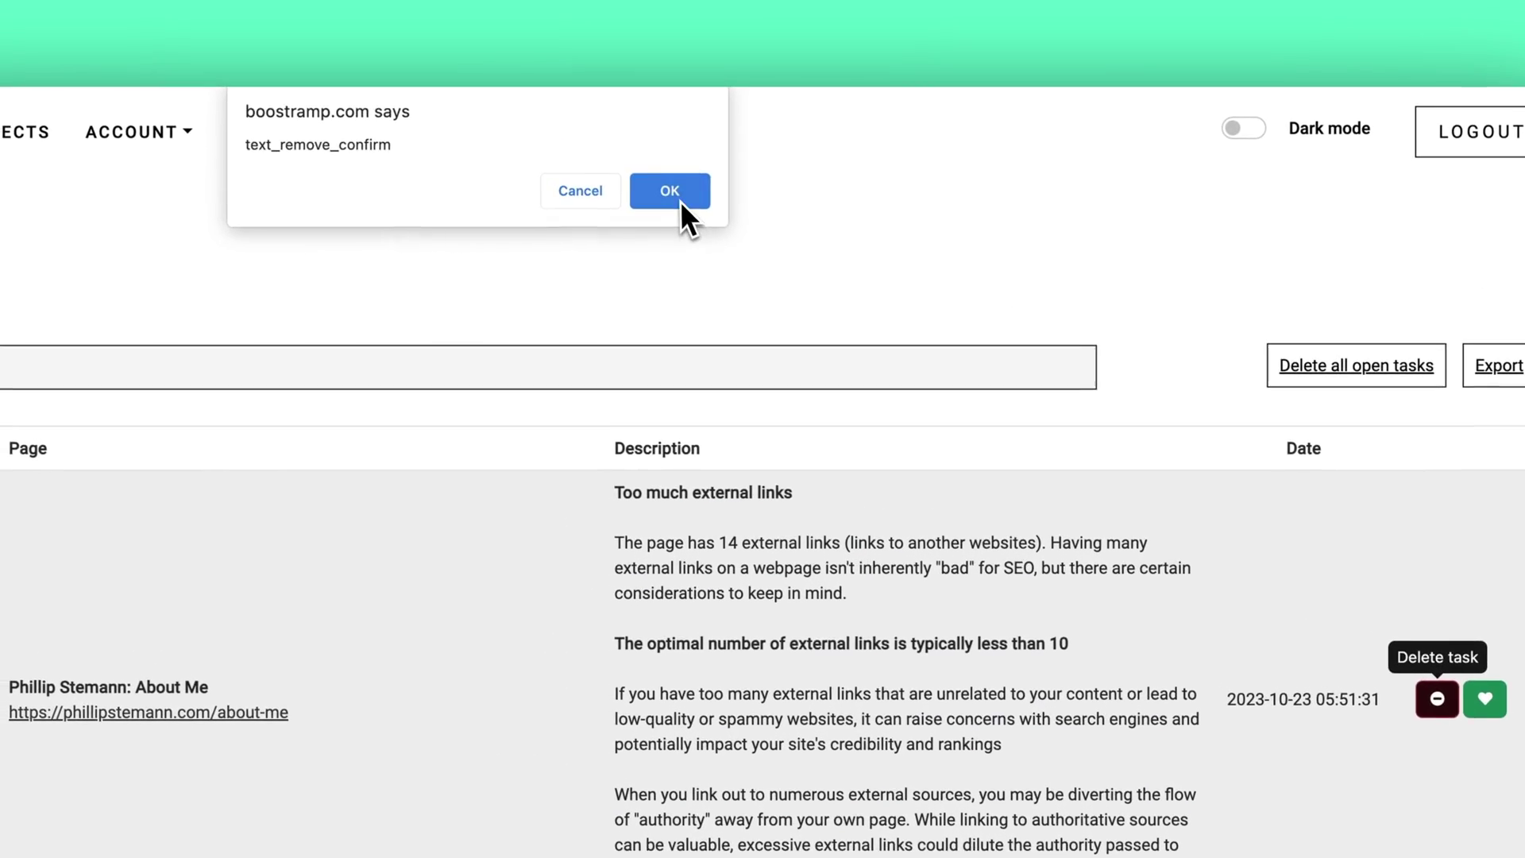
{"action": "left_click", "coordinate": [680, 201]}
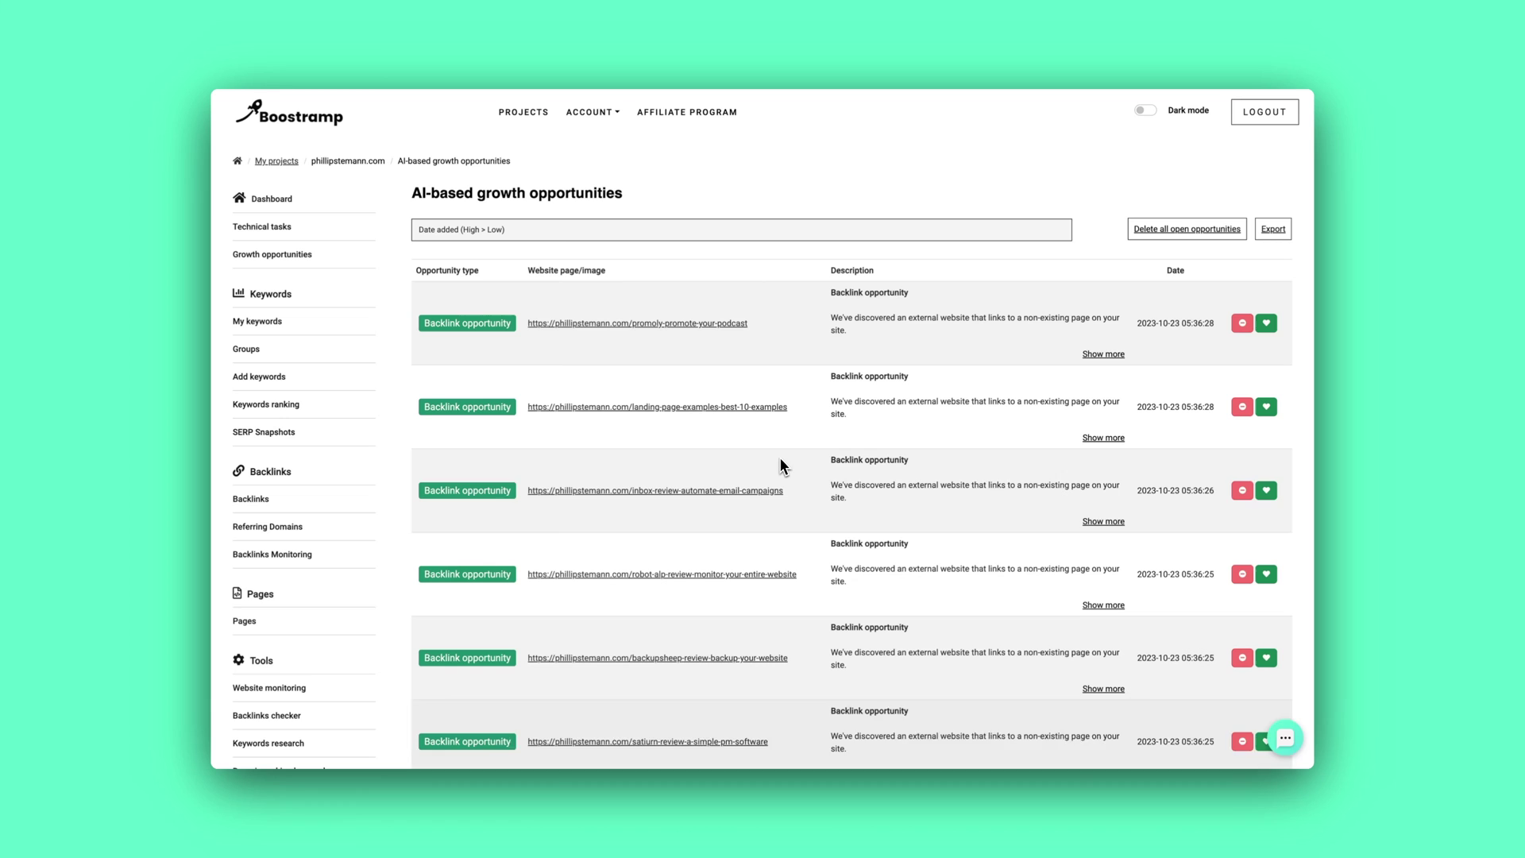
Expand the first backlink opportunity and the landing-page-examples-best-10-examples opportunity to read their details.
{"action": "scroll", "coordinate": [888, 493], "scroll_direction": "down", "scroll_amount": 3}
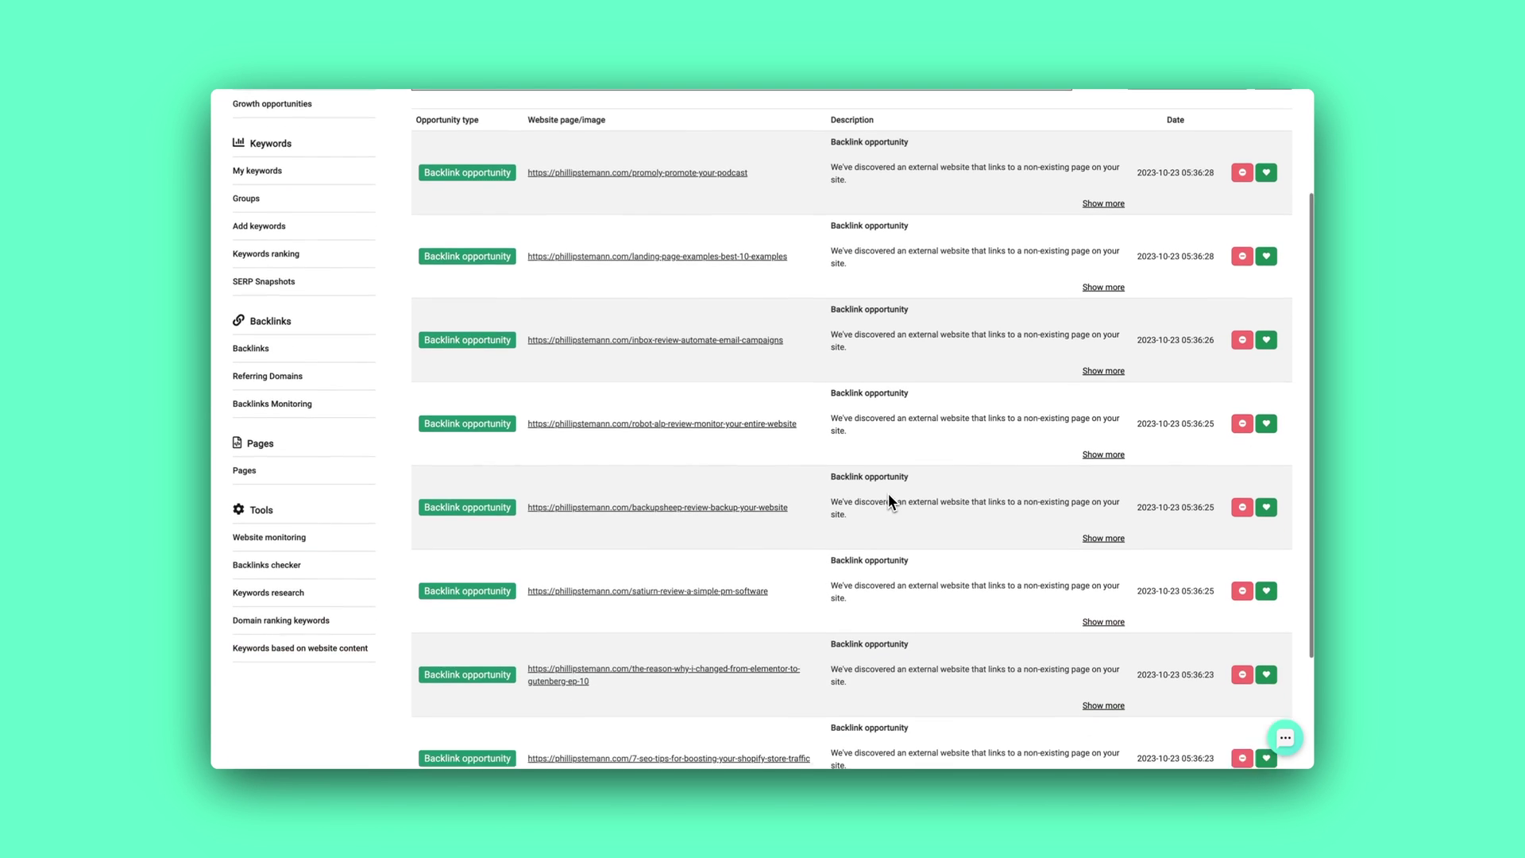
{"action": "scroll", "coordinate": [888, 494], "scroll_direction": "up", "scroll_amount": 2}
{"action": "scroll", "coordinate": [888, 493], "scroll_direction": "up", "scroll_amount": 1}
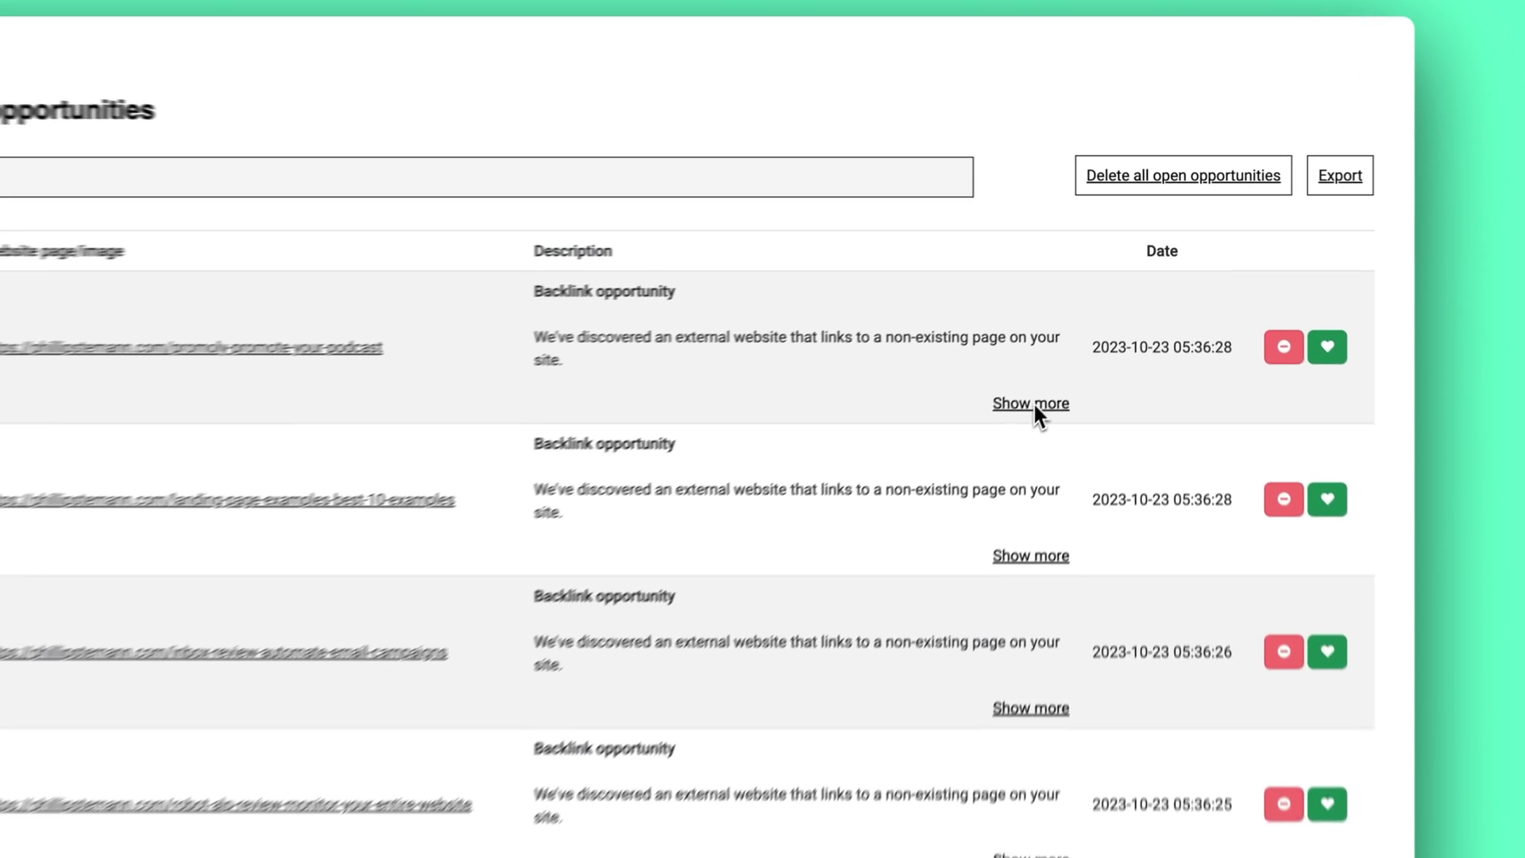
{"action": "left_click", "coordinate": [1104, 302]}
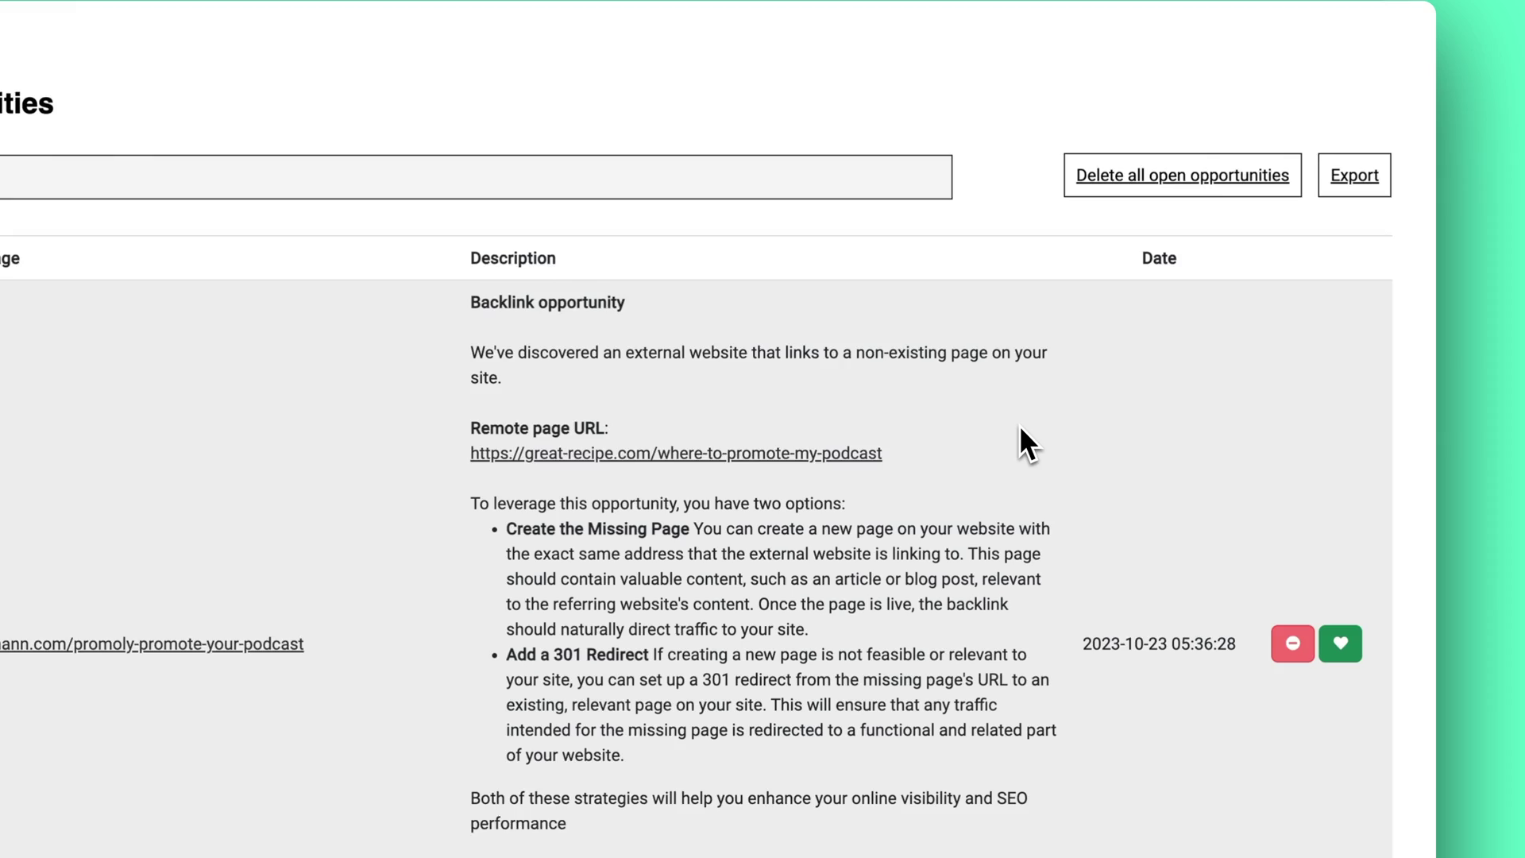
{"action": "scroll", "coordinate": [1021, 425], "scroll_direction": "down", "scroll_amount": 2}
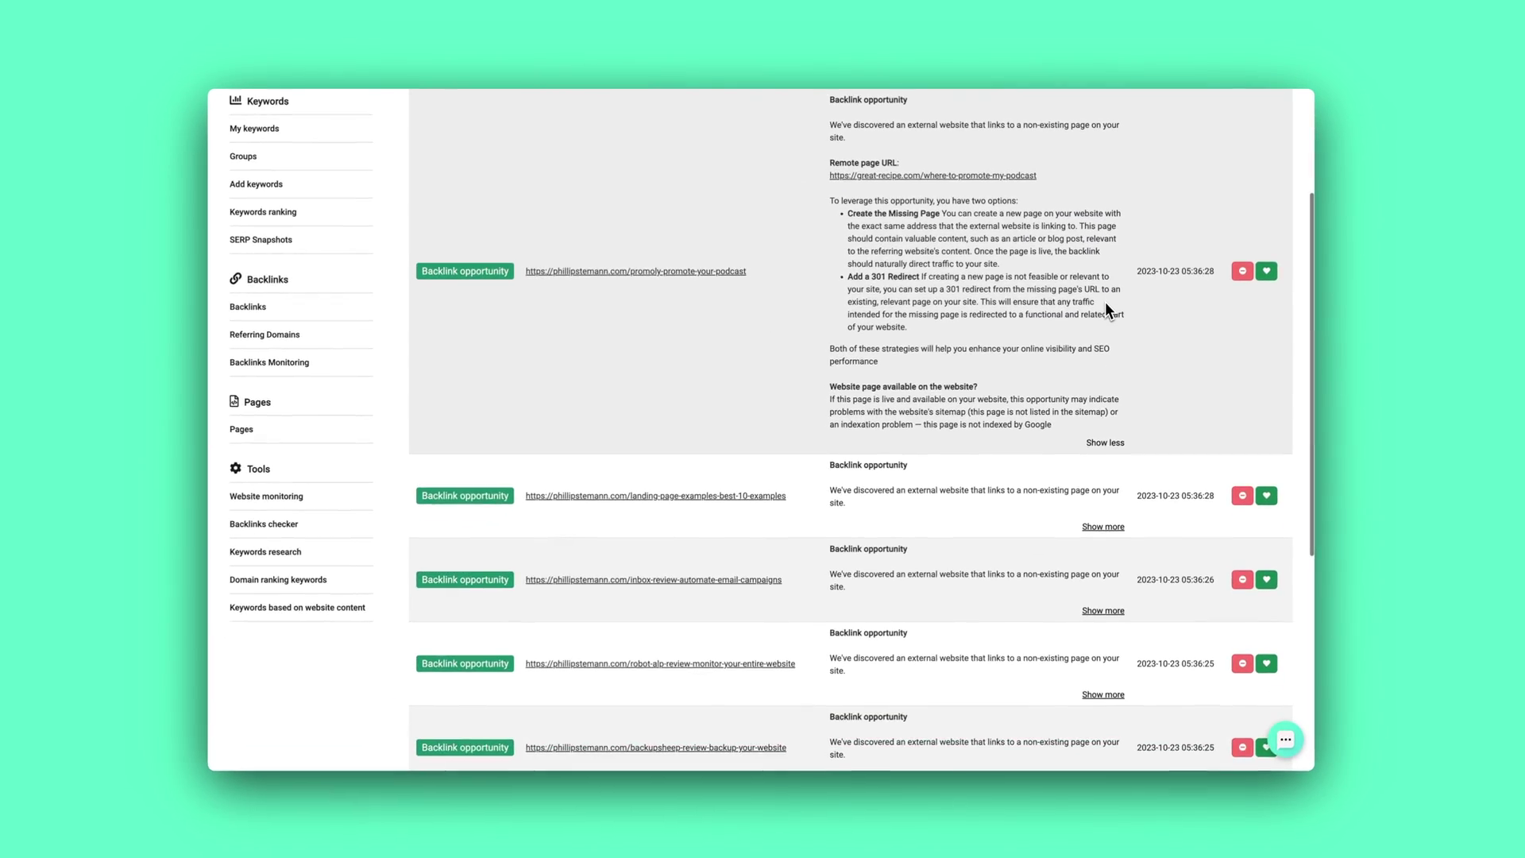
{"action": "scroll", "coordinate": [1025, 687], "scroll_direction": "down", "scroll_amount": 1}
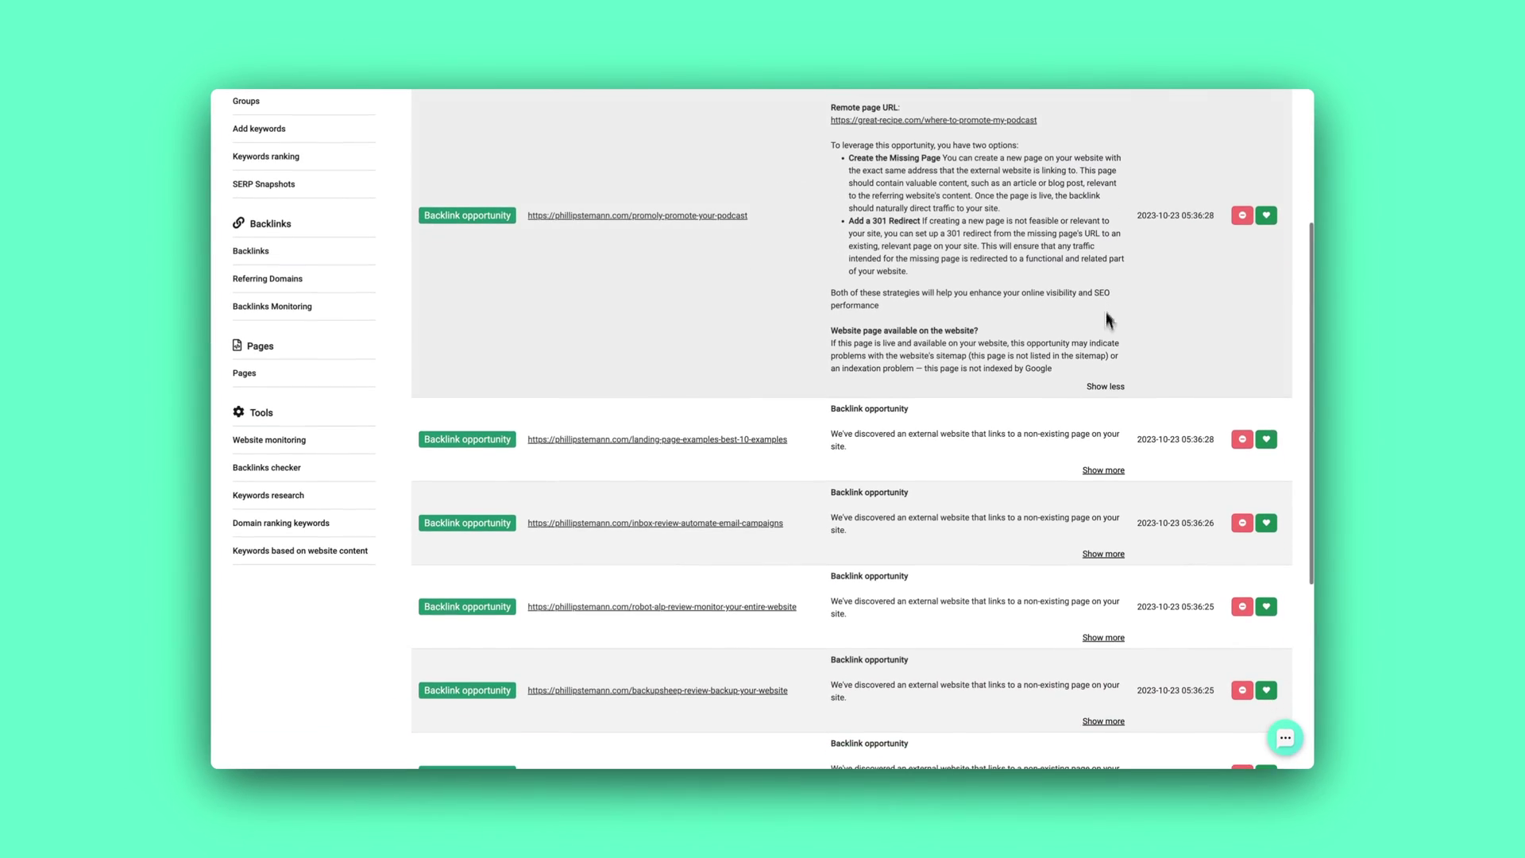
{"action": "left_click", "coordinate": [1106, 471]}
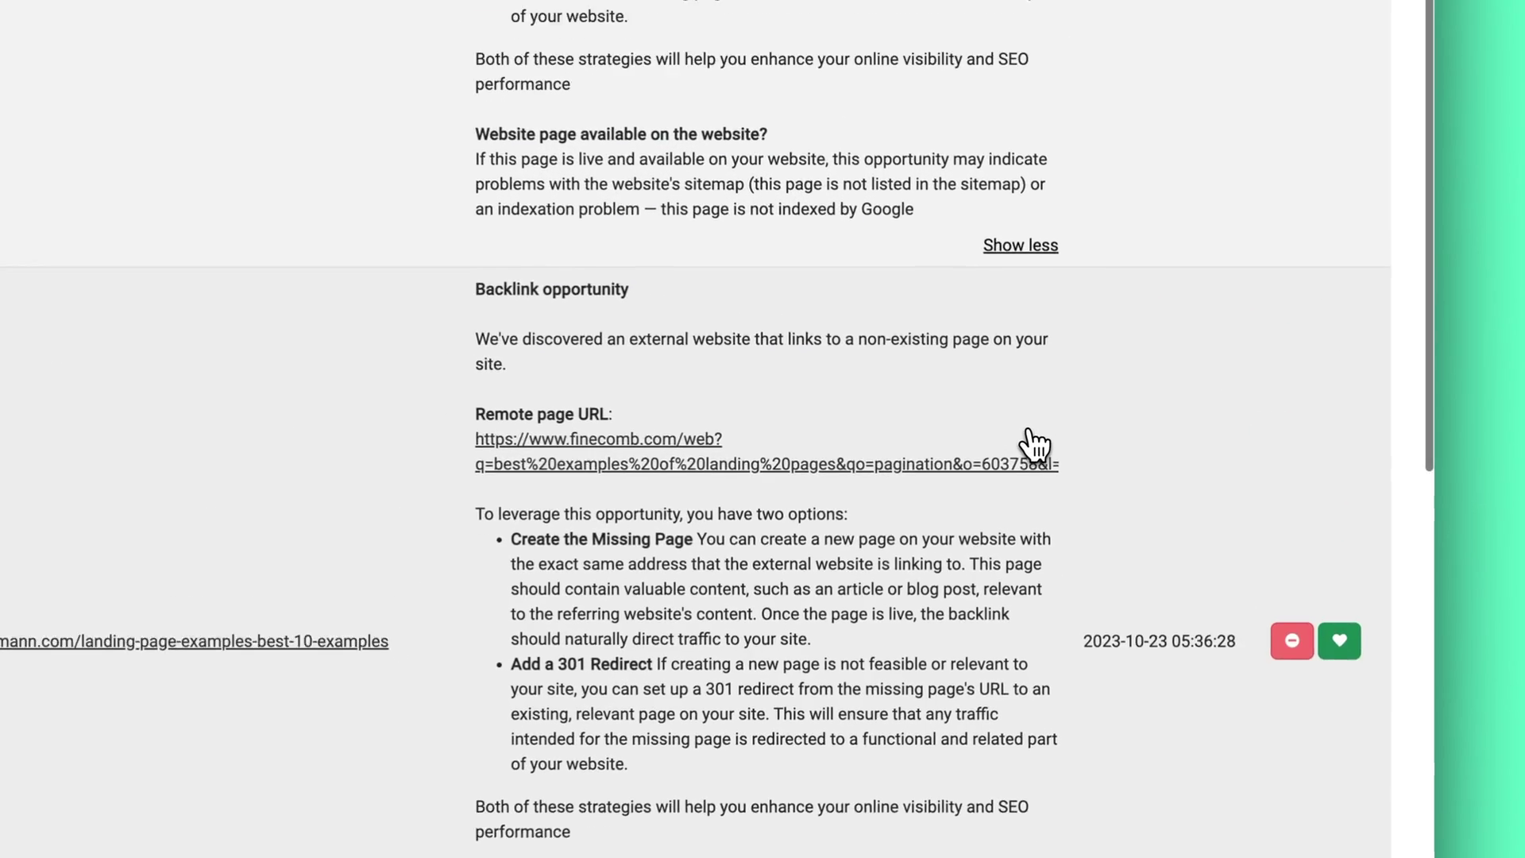
{"action": "scroll", "coordinate": [1033, 445], "scroll_direction": "down", "scroll_amount": 5}
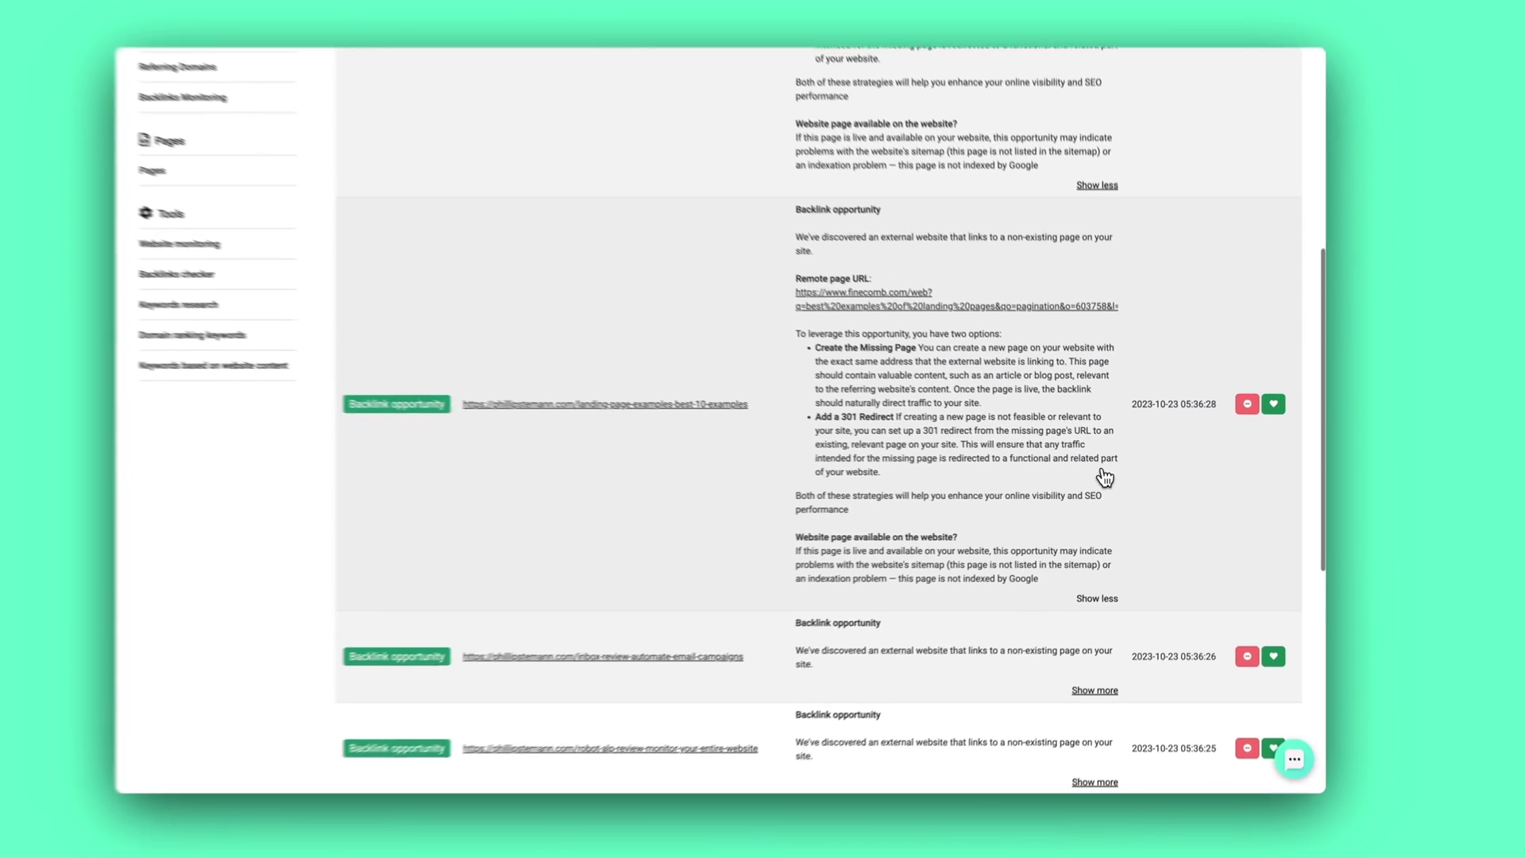
{"action": "scroll", "coordinate": [1111, 480], "scroll_direction": "down", "scroll_amount": 3}
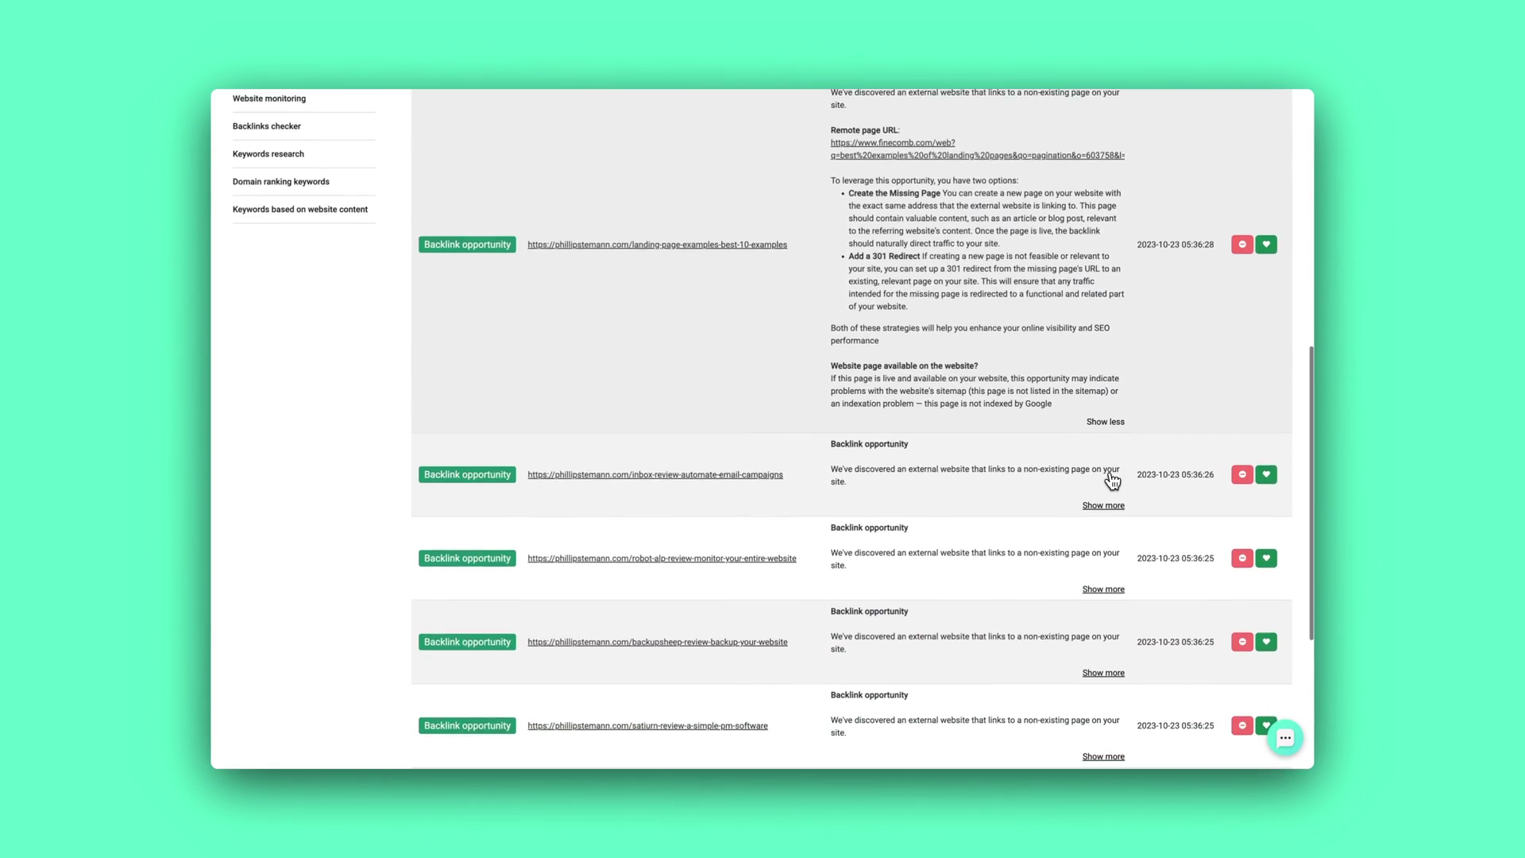
{"action": "scroll", "coordinate": [1110, 477], "scroll_direction": "down", "scroll_amount": 1}
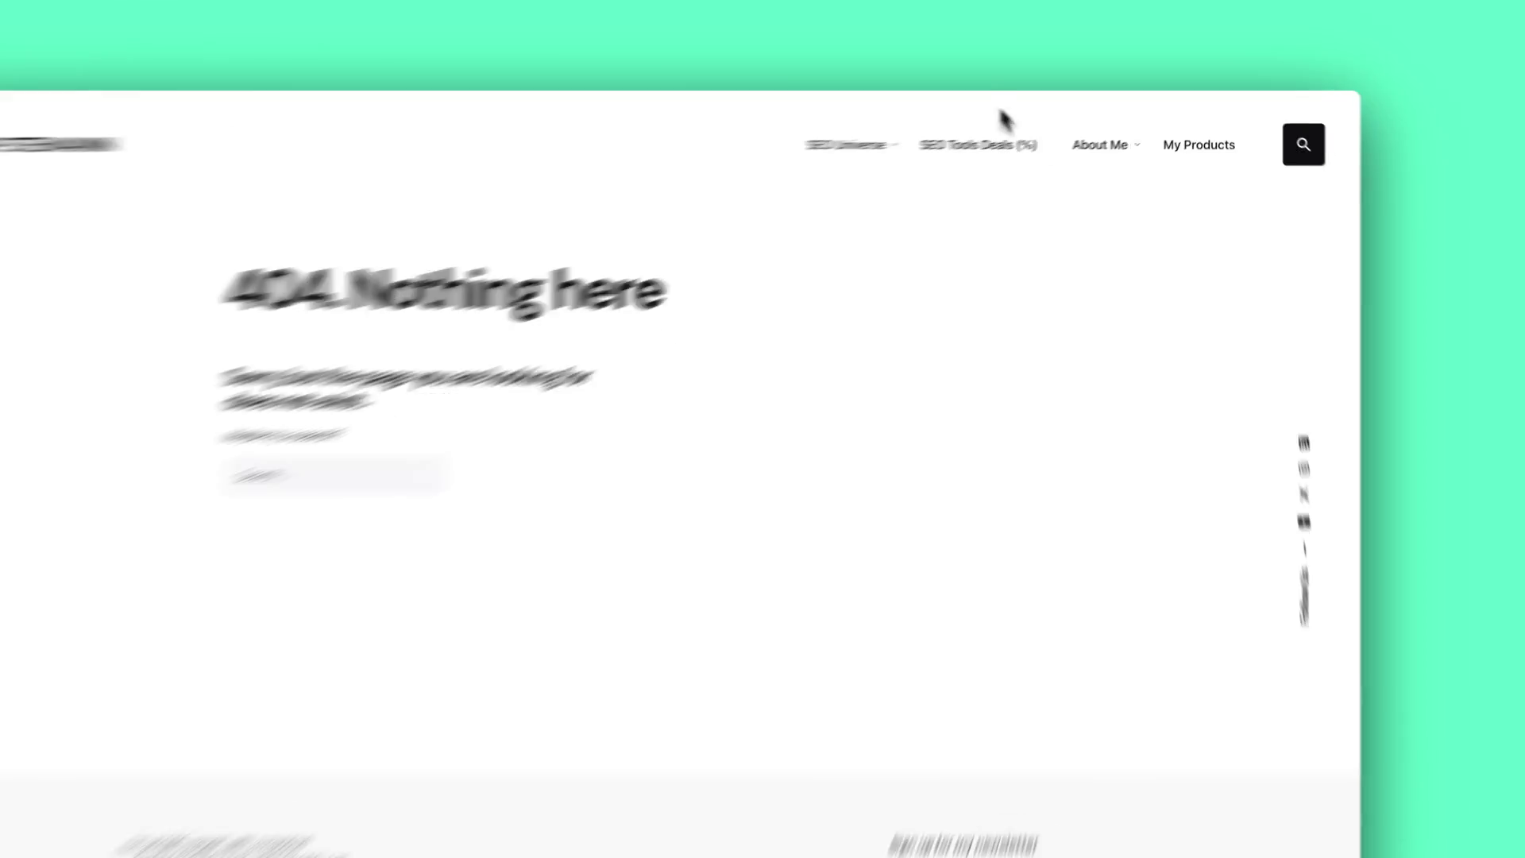
Go from the 404 page to the Google homepage via the address bar suggestion.
{"action": "left_click", "coordinate": [1028, 67]}
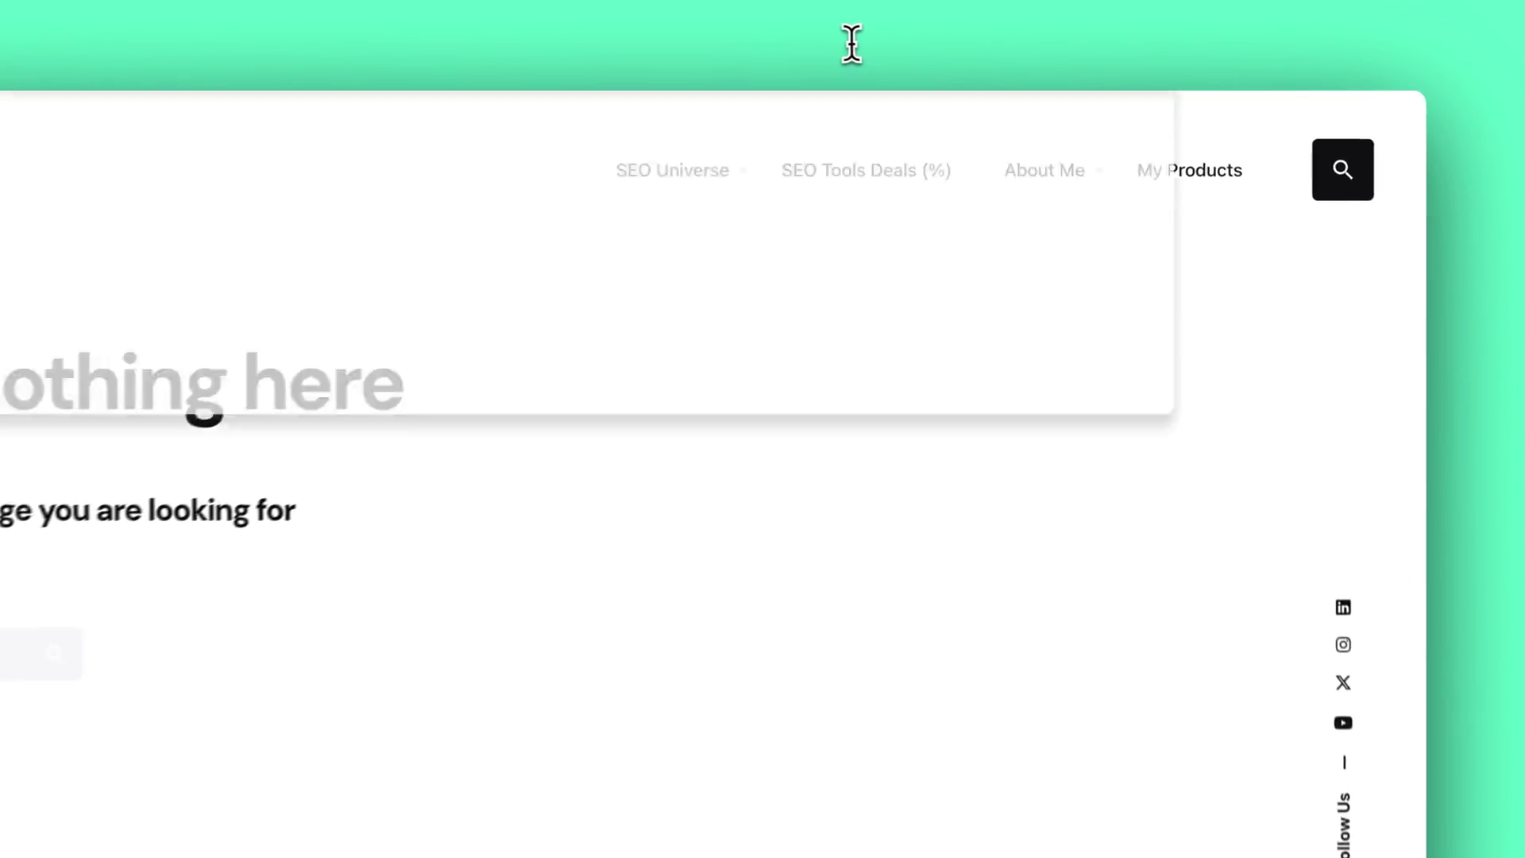
{"action": "key", "text": "Return"}
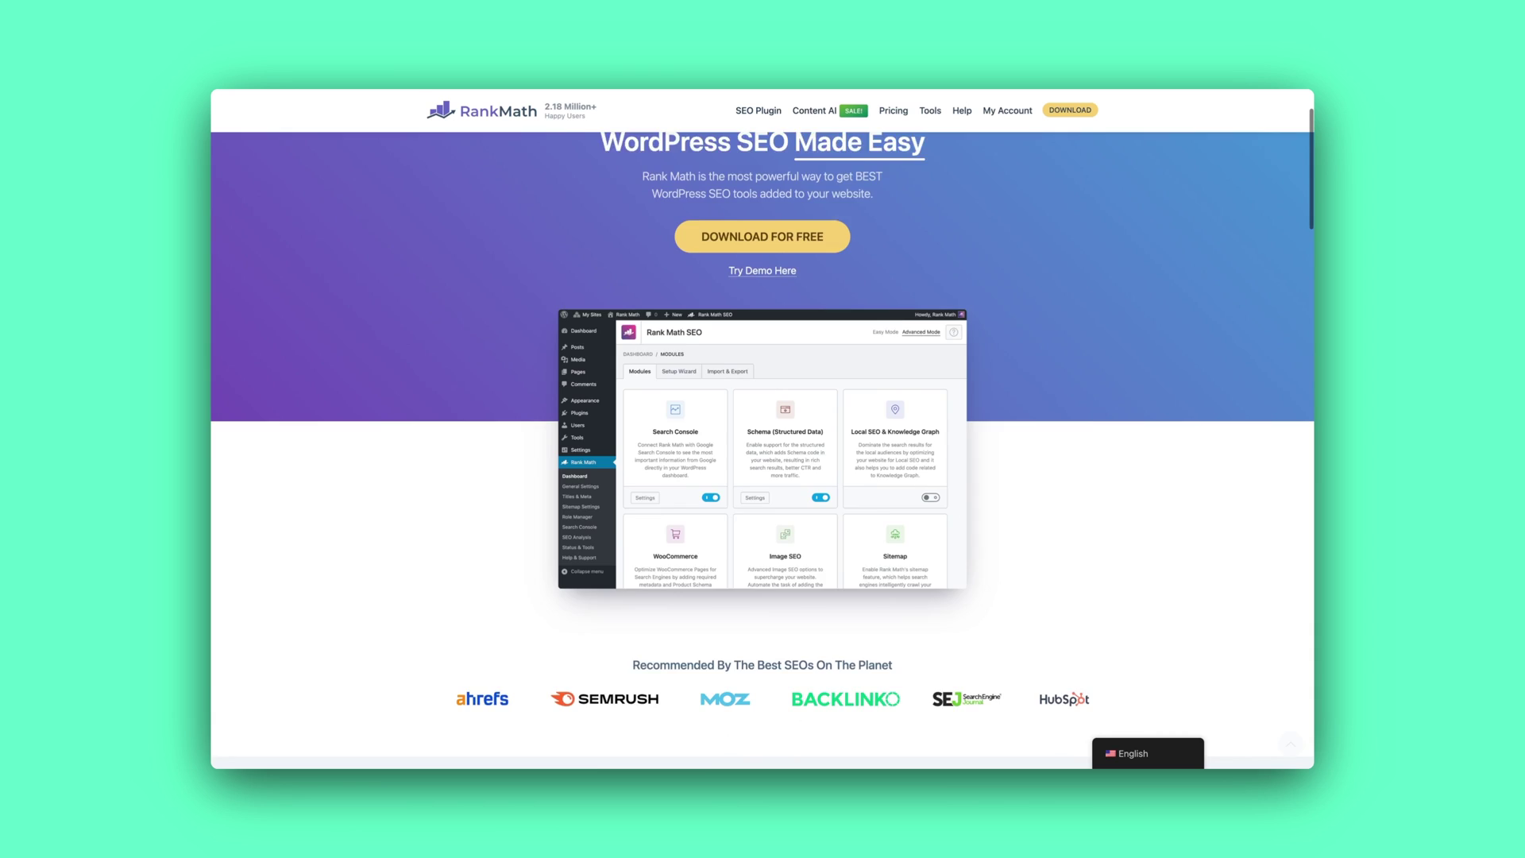
Scroll the Rank Math homepage down to its 'What you can do with Rank Math' section.
{"action": "scroll", "coordinate": [762, 428], "scroll_direction": "down", "scroll_amount": 4}
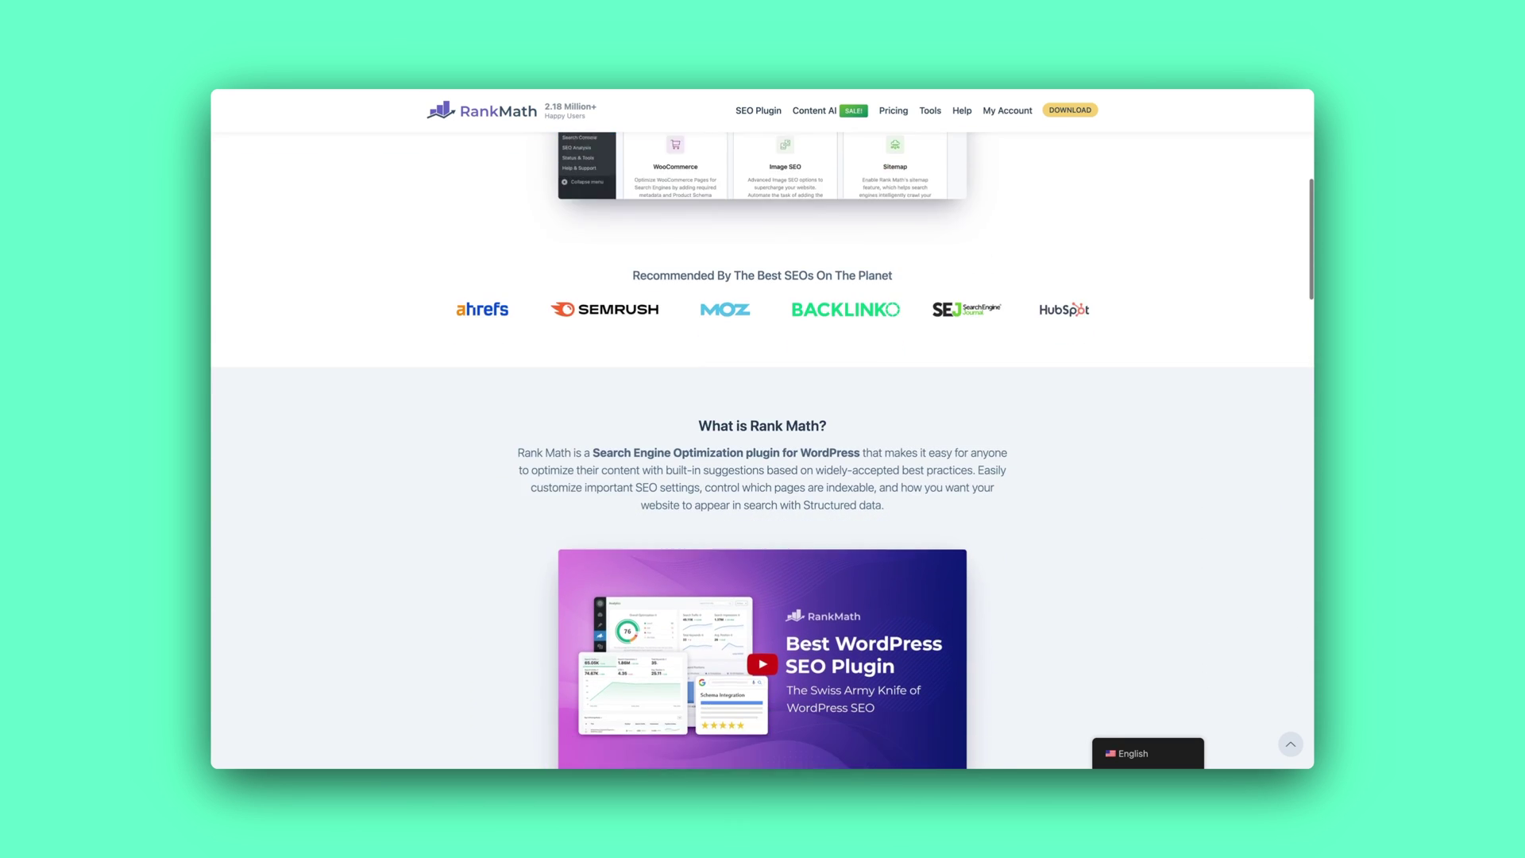
{"action": "scroll", "coordinate": [762, 429], "scroll_direction": "down", "scroll_amount": 6}
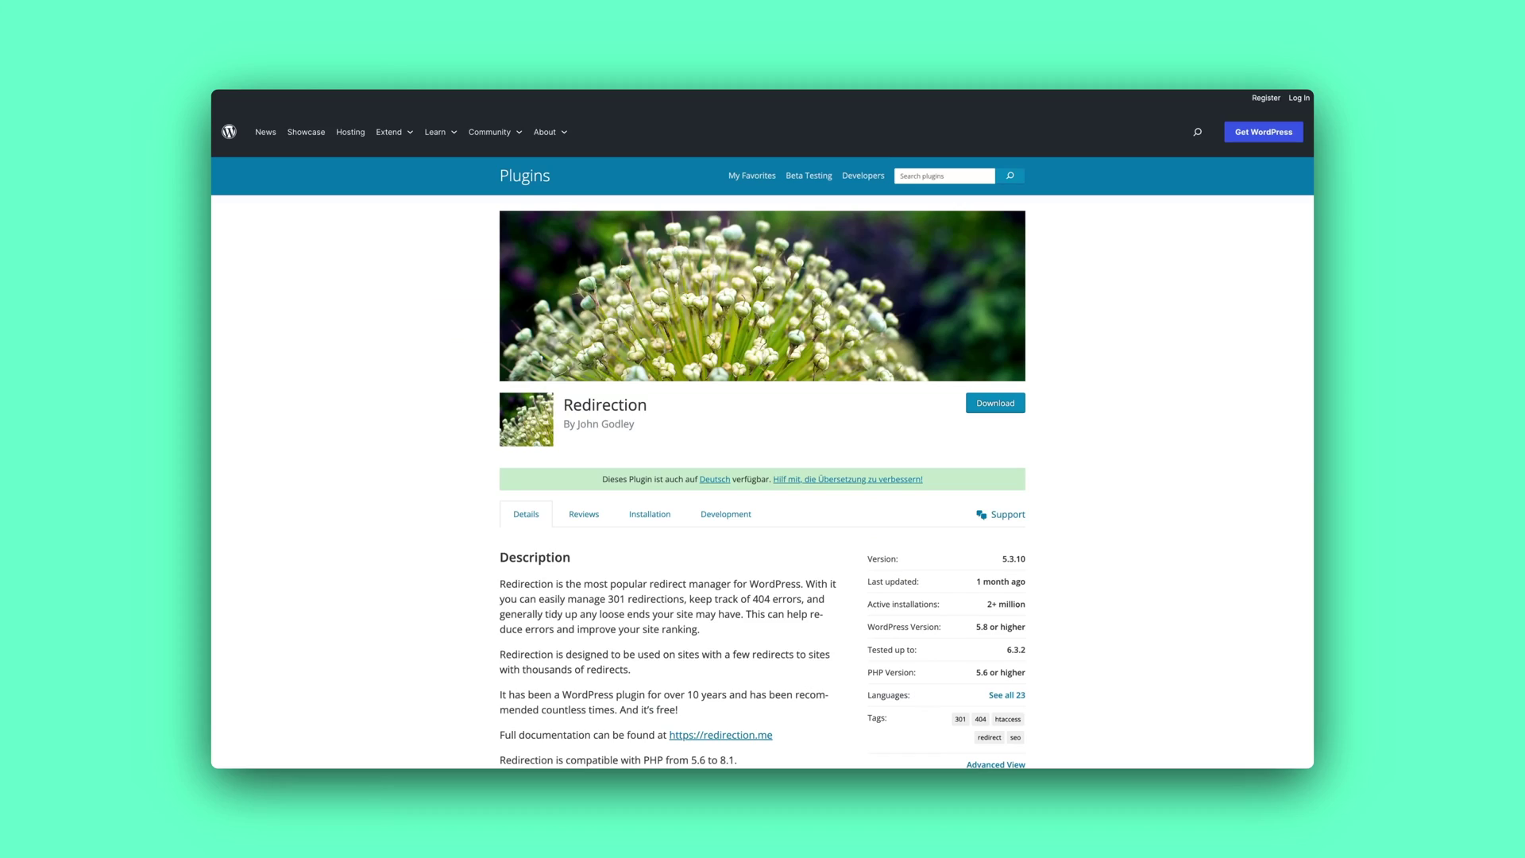
Scroll through the Redirection plugin's description on its WordPress.org page.
{"action": "scroll", "coordinate": [763, 429], "scroll_direction": "down", "scroll_amount": 5}
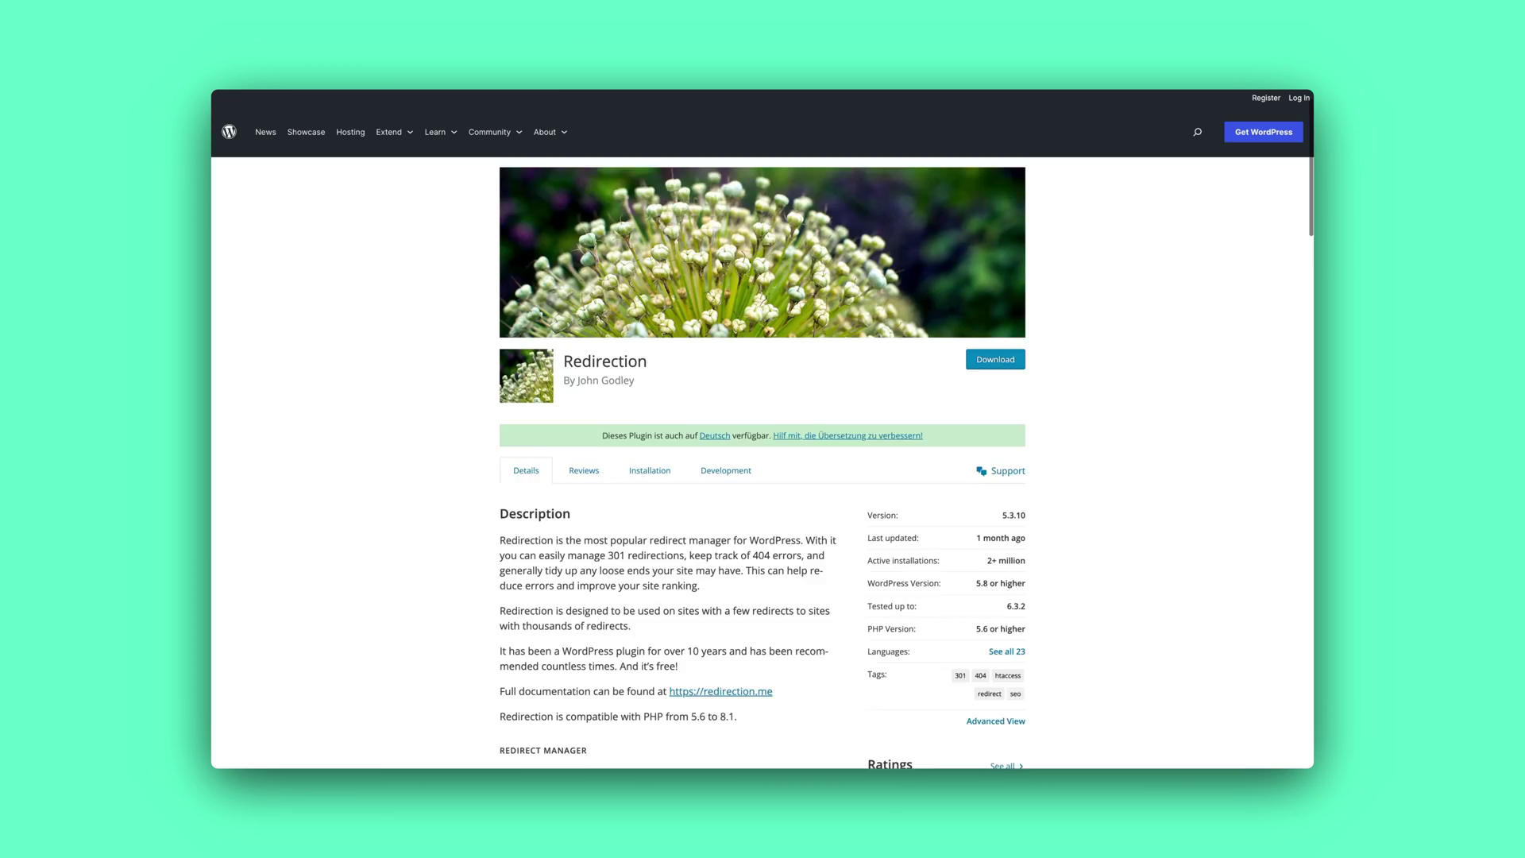
{"action": "scroll", "coordinate": [762, 461], "scroll_direction": "down", "scroll_amount": 6}
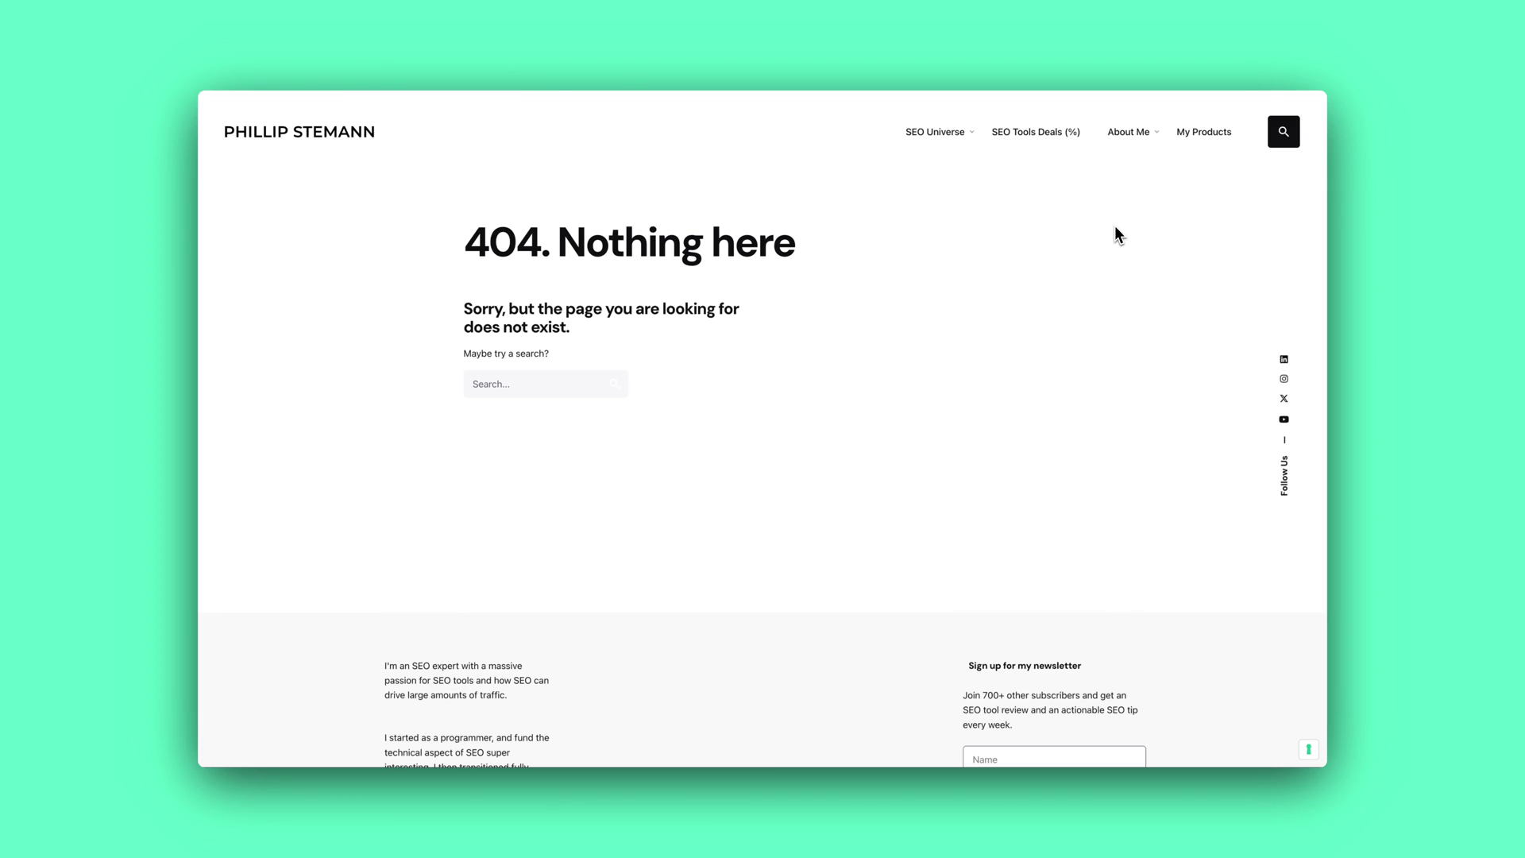
{"action": "left_click", "coordinate": [1027, 65]}
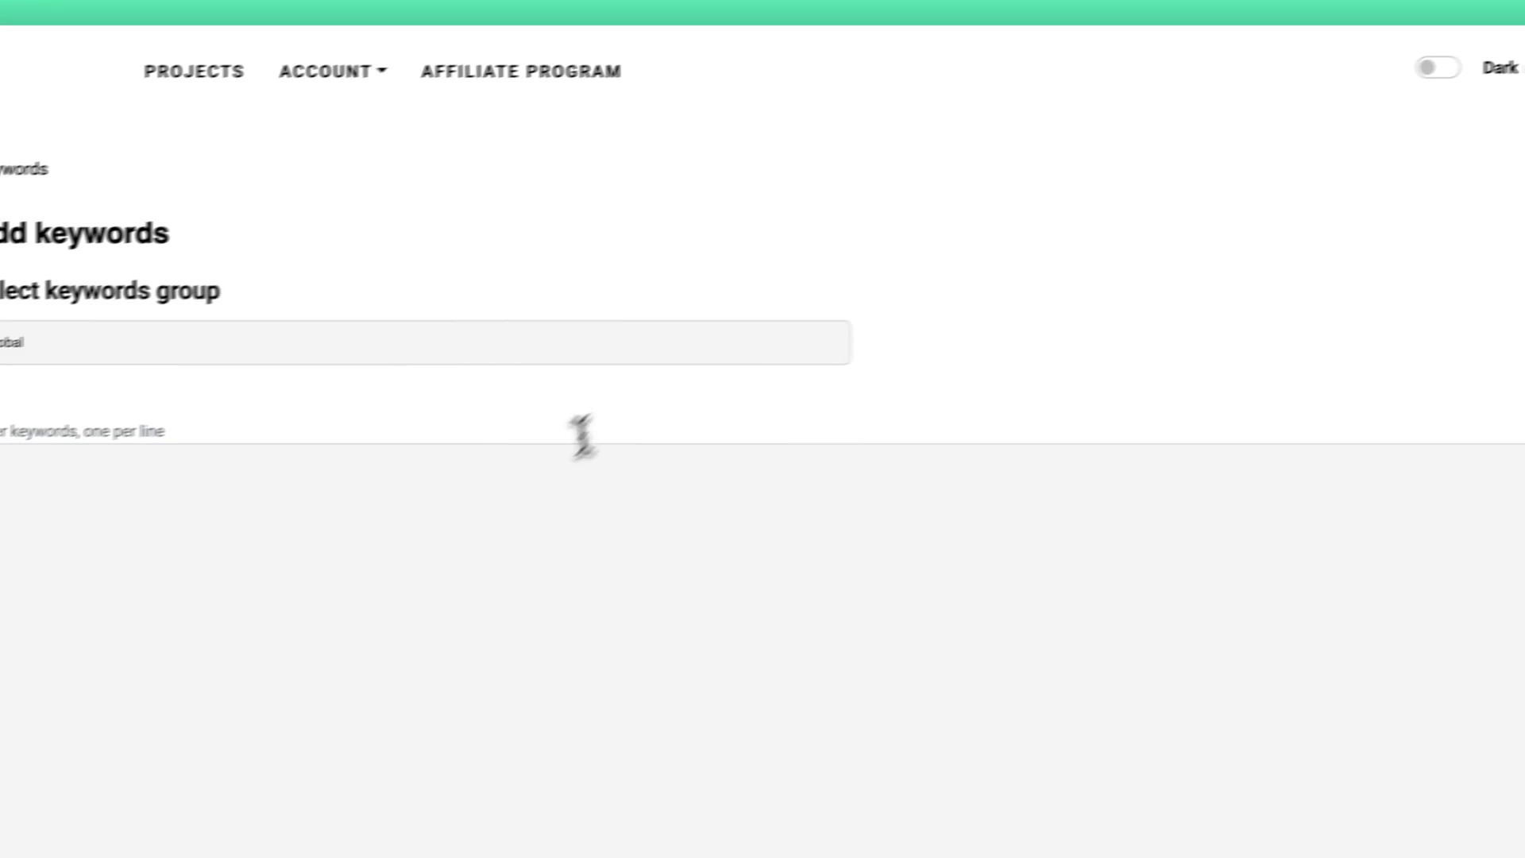
Track bostar, frase, marketmuse and strell review as keywords, then check their rankings.
{"action": "left_click", "coordinate": [269, 527]}
{"action": "type", "text": "bo"}
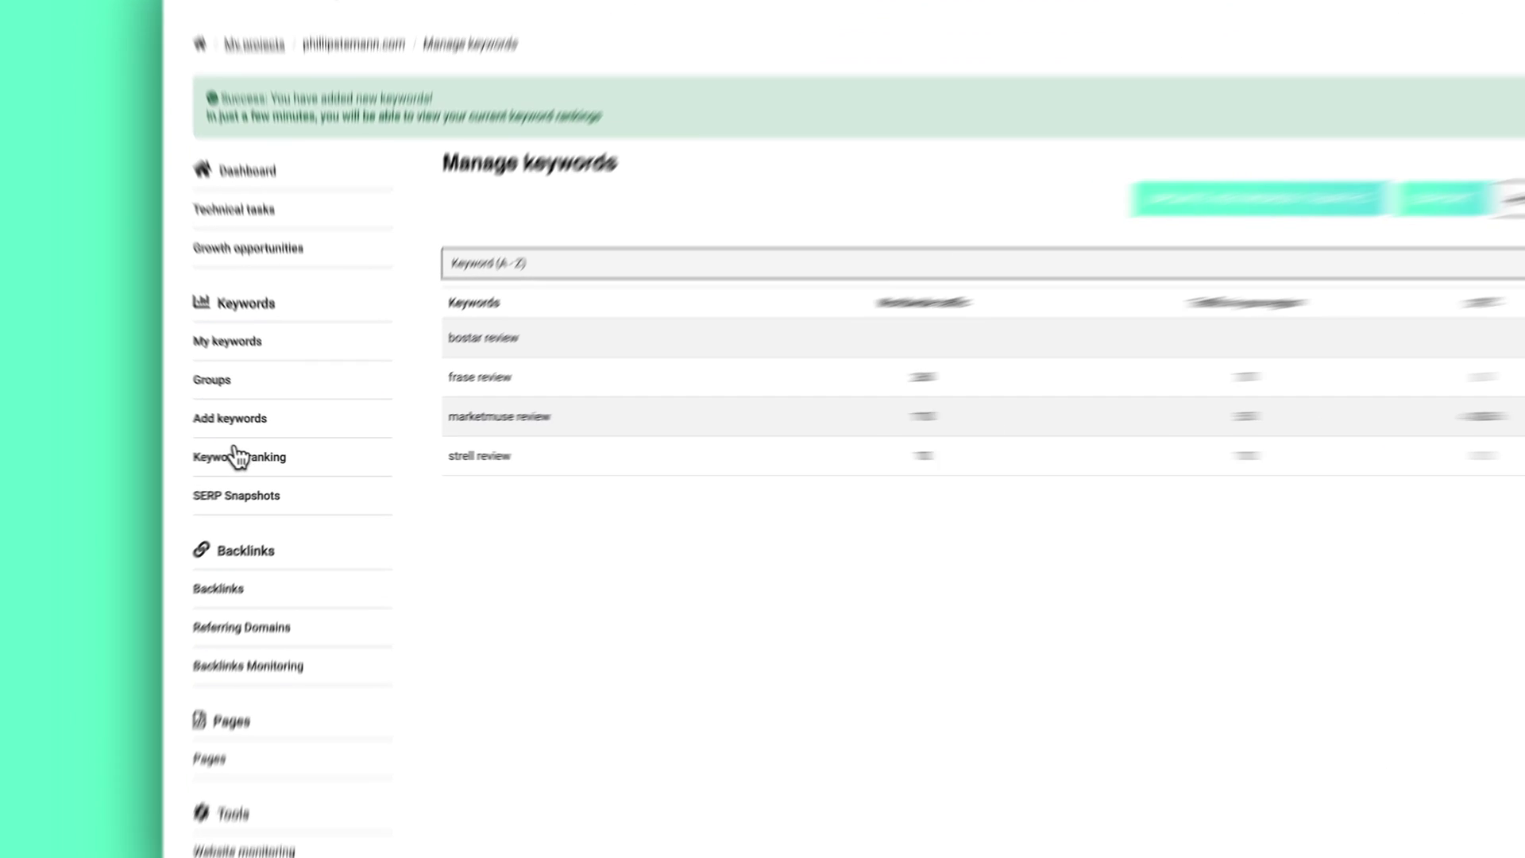
{"action": "left_click", "coordinate": [267, 464]}
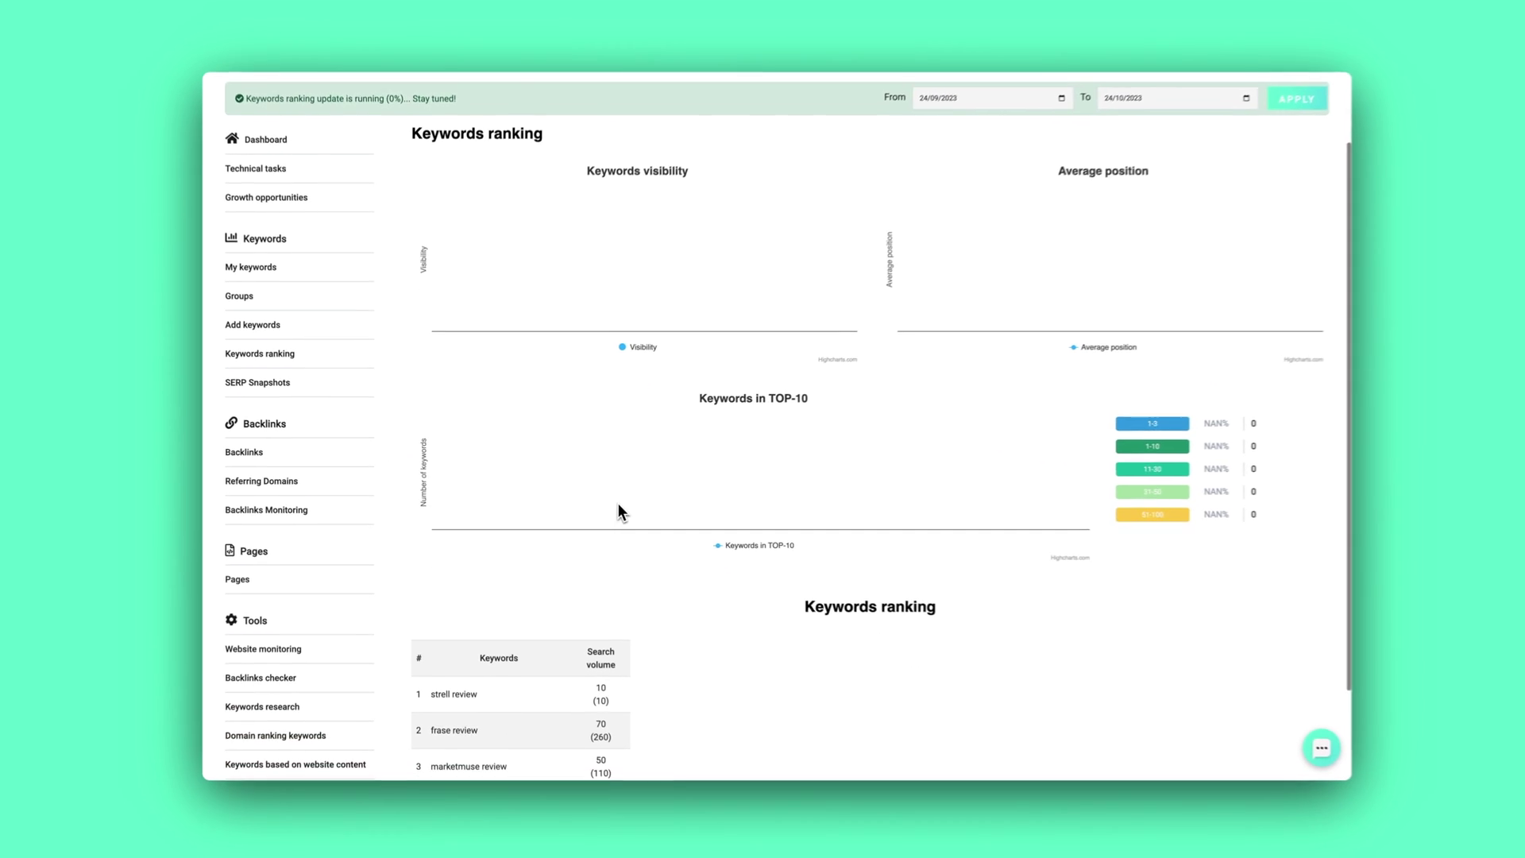
{"action": "scroll", "coordinate": [619, 505], "scroll_direction": "down", "scroll_amount": 2}
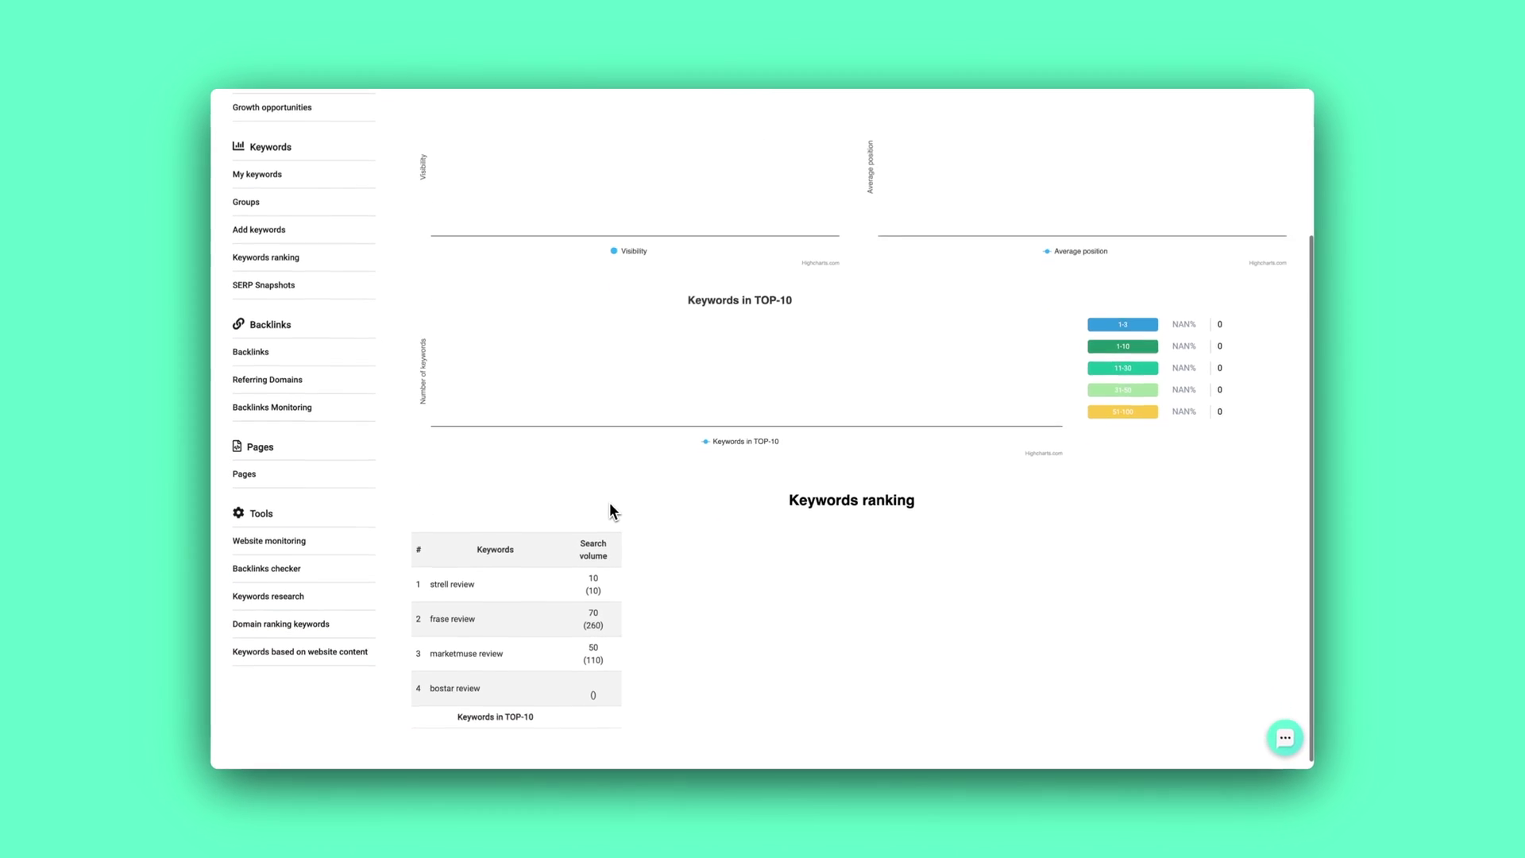
{"action": "scroll", "coordinate": [609, 502], "scroll_direction": "up", "scroll_amount": 2}
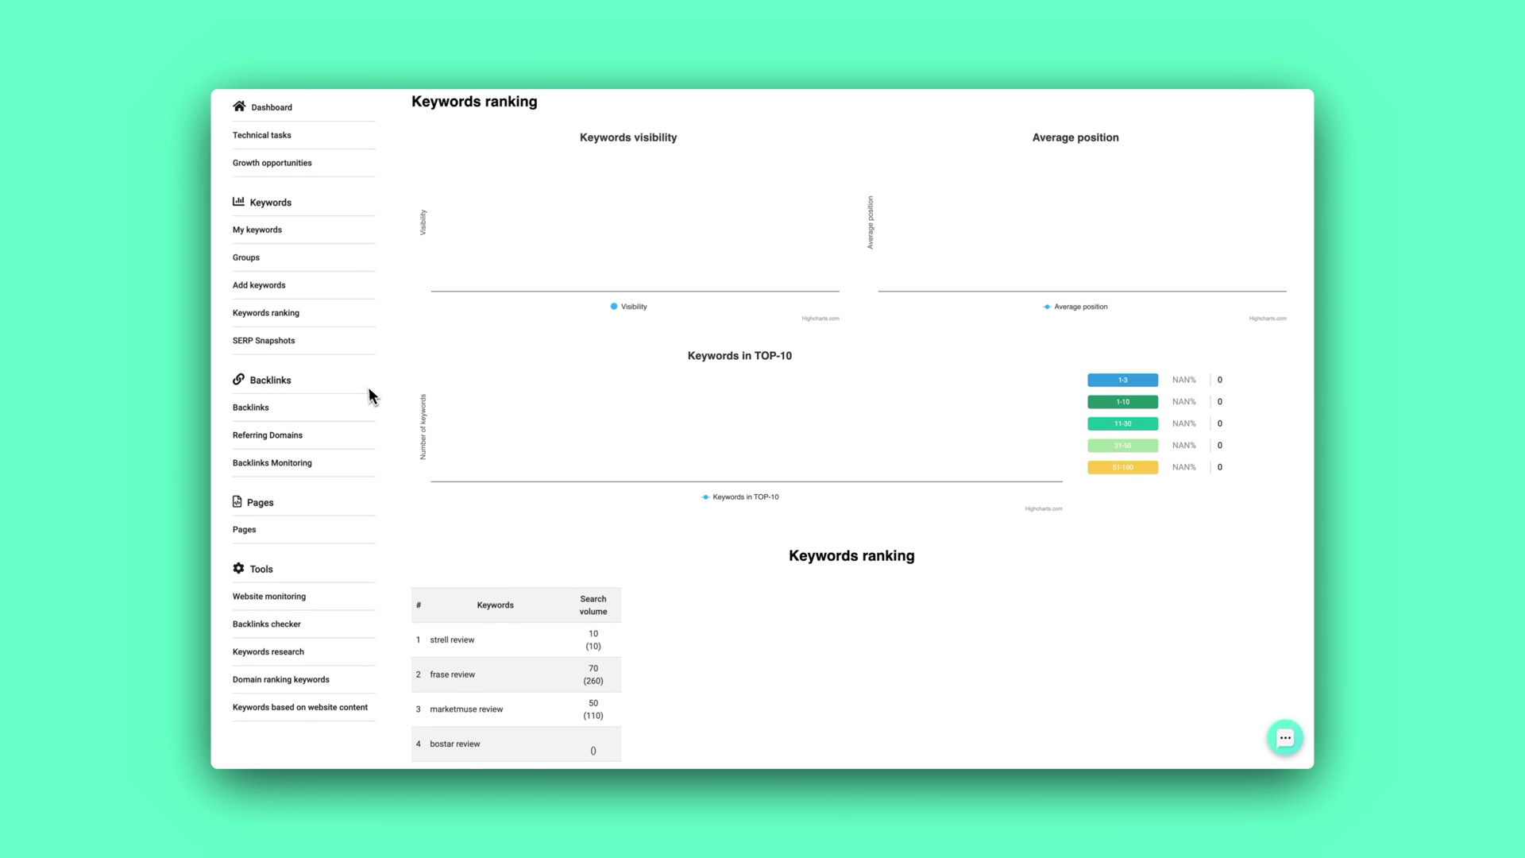
{"action": "left_click", "coordinate": [274, 343]}
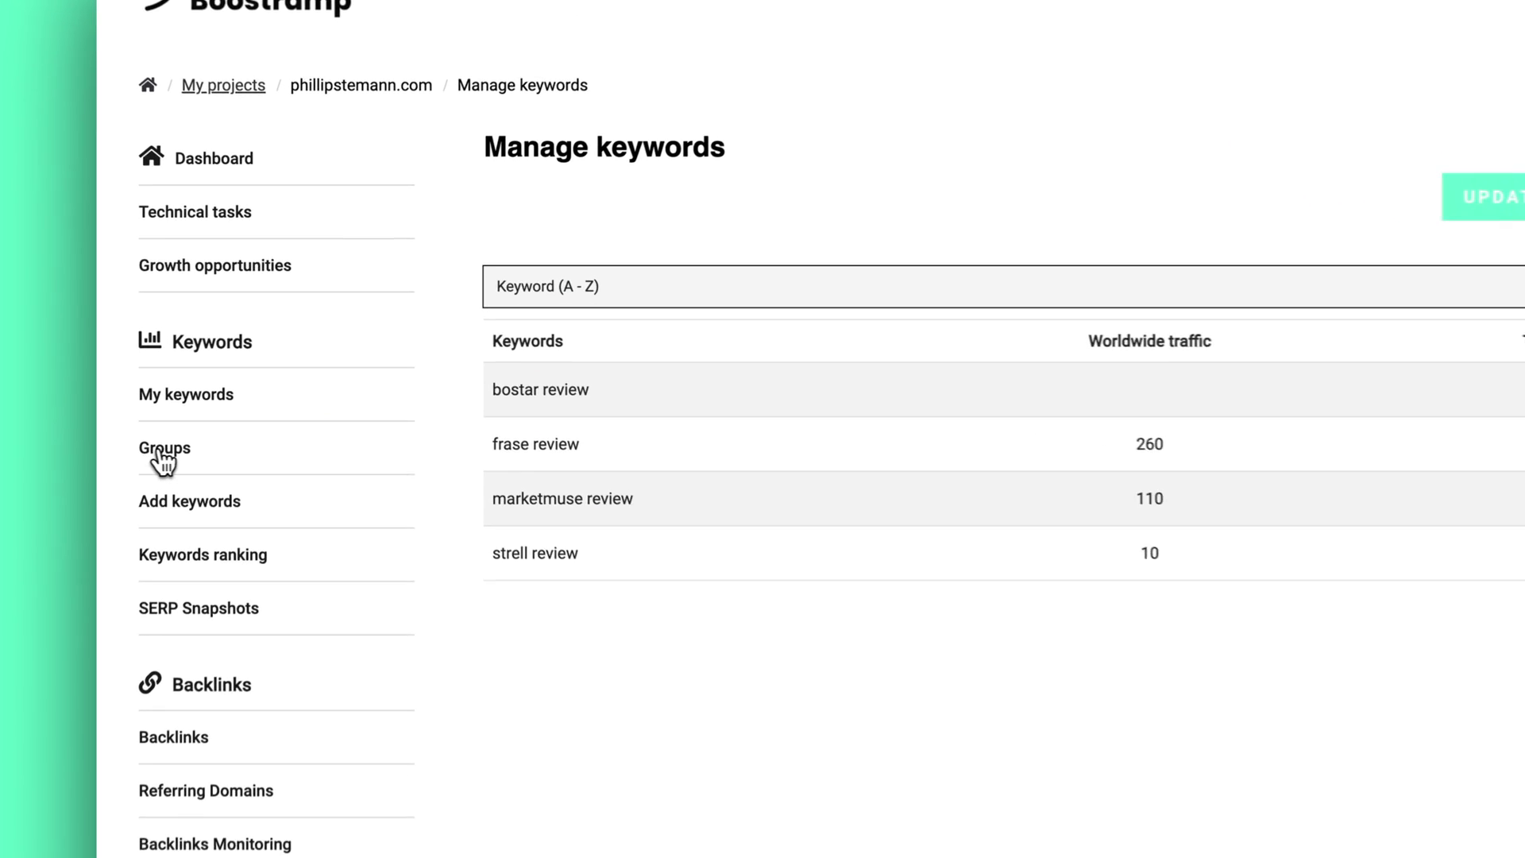
Add two keyword groups named 'service 1' and 'service 2' on the Groups page.
{"action": "left_click", "coordinate": [162, 454]}
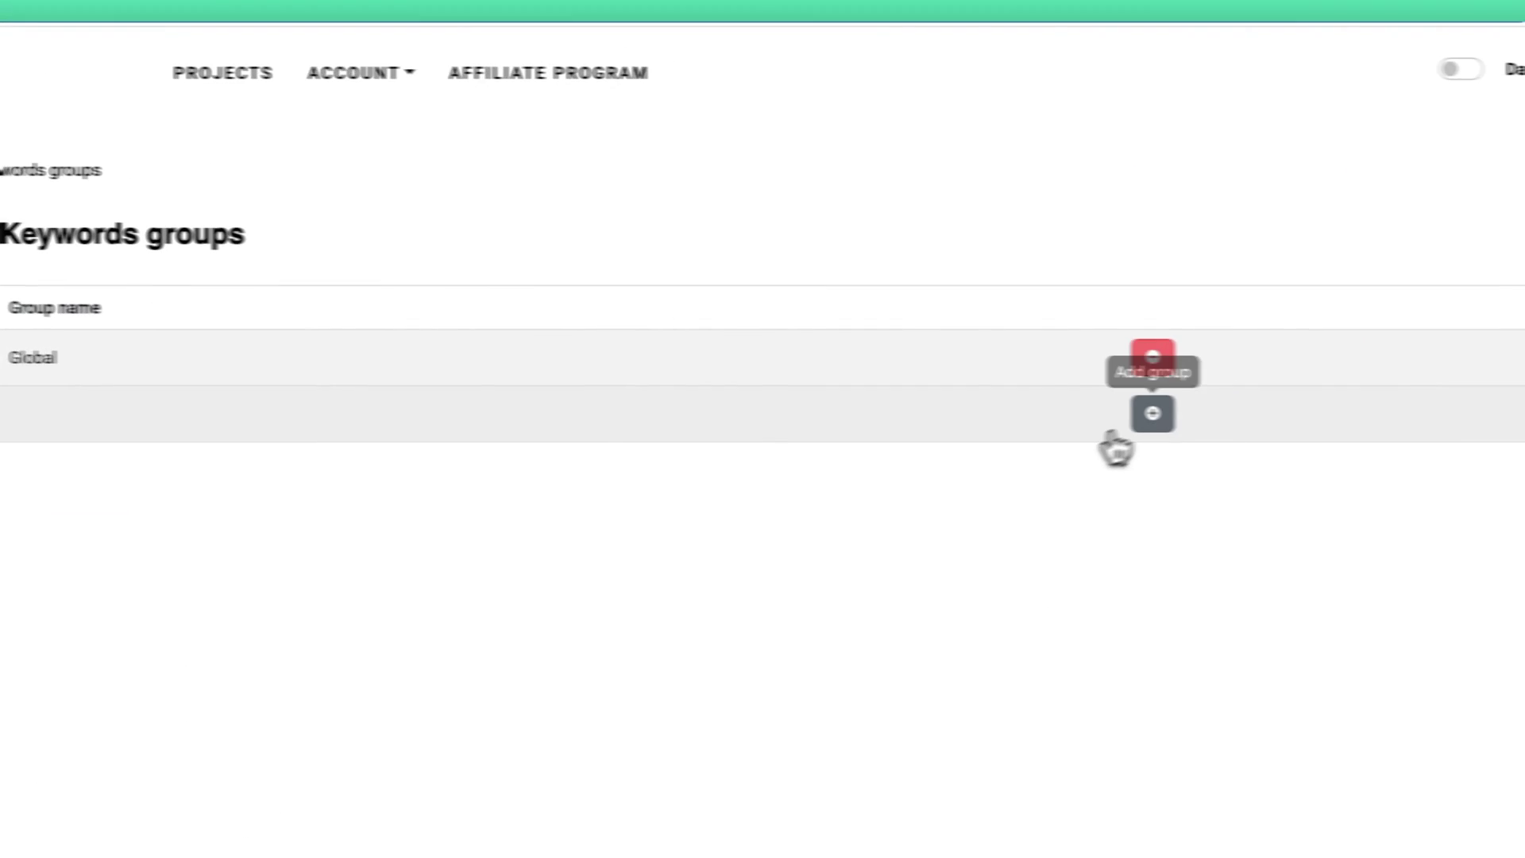
{"action": "left_click", "coordinate": [1524, 344]}
{"action": "left_click", "coordinate": [486, 421]}
{"action": "type", "text": "ervice"}
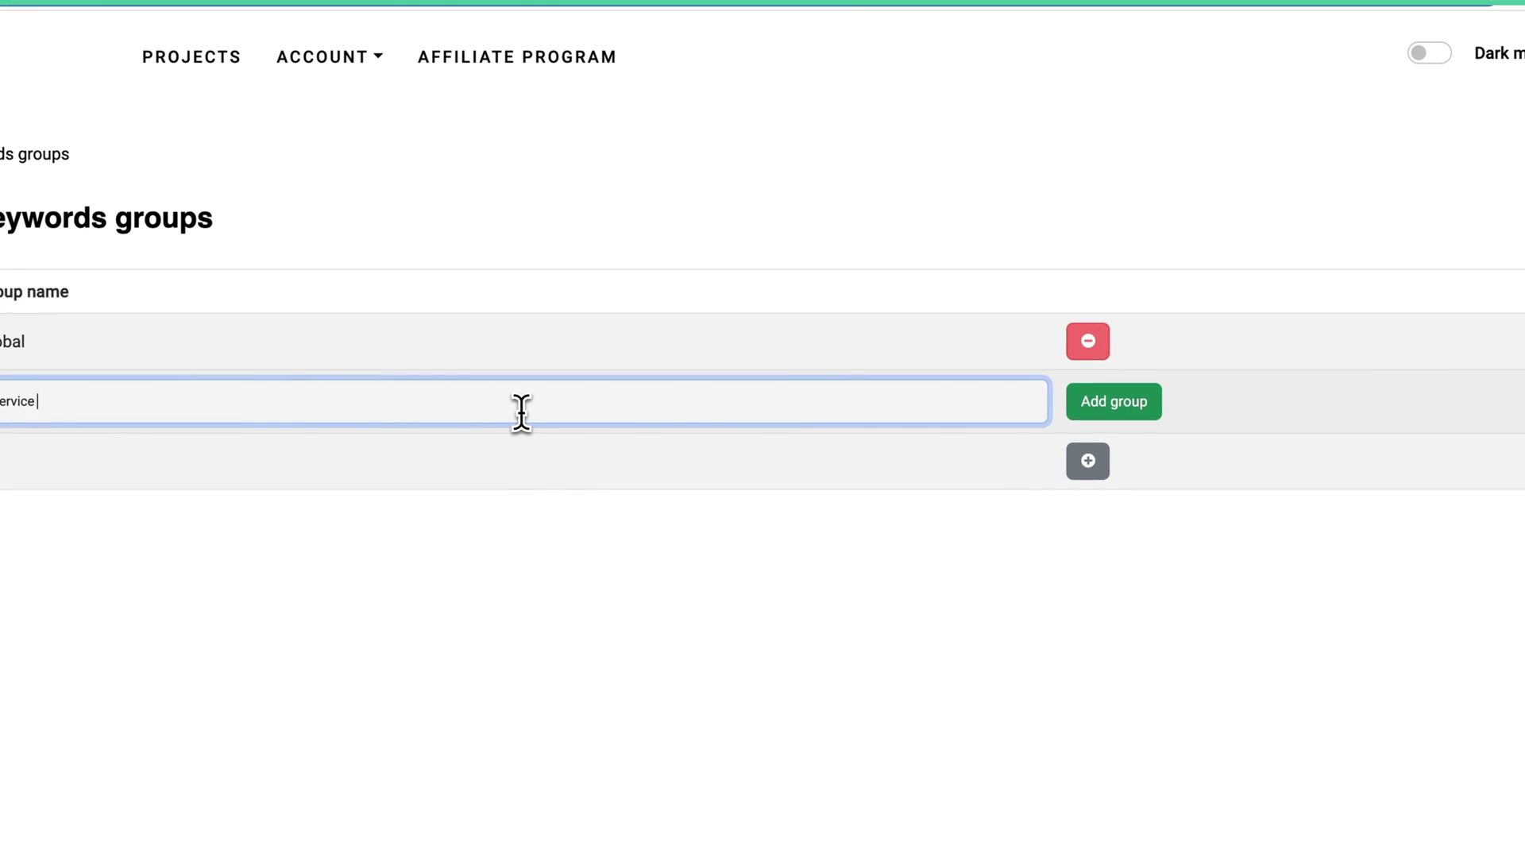
{"action": "type", "text": "s"}
{"action": "left_click", "coordinate": [1124, 411]}
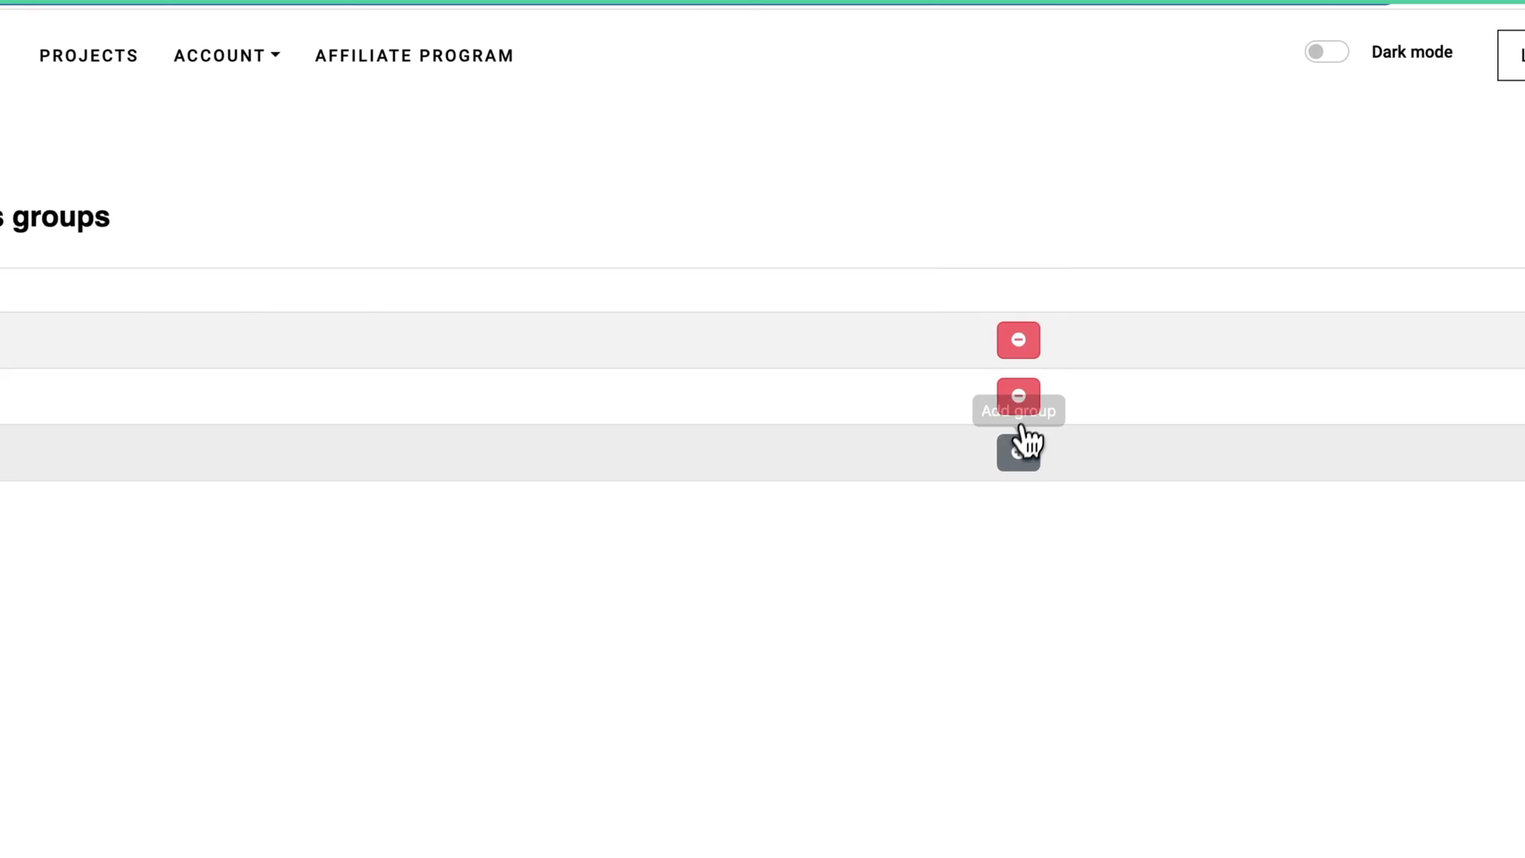
{"action": "left_click", "coordinate": [1018, 452]}
{"action": "left_click", "coordinate": [27, 453]}
{"action": "type", "text": "service 2"}
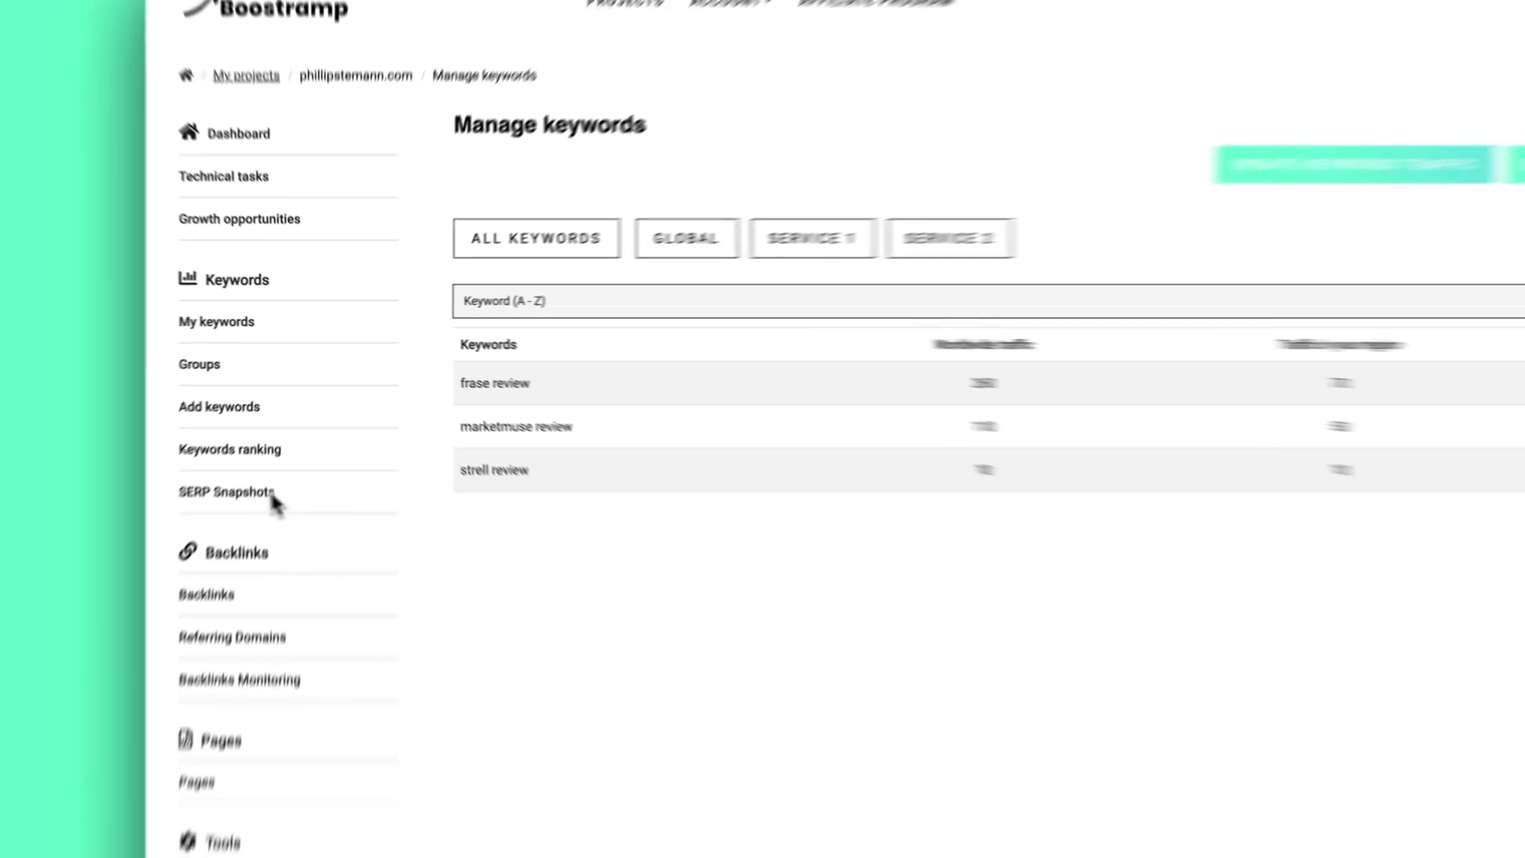
Show the 2023-10-24 SERP snapshot for 'frase review' and scroll through the ranked results.
{"action": "left_click", "coordinate": [262, 494]}
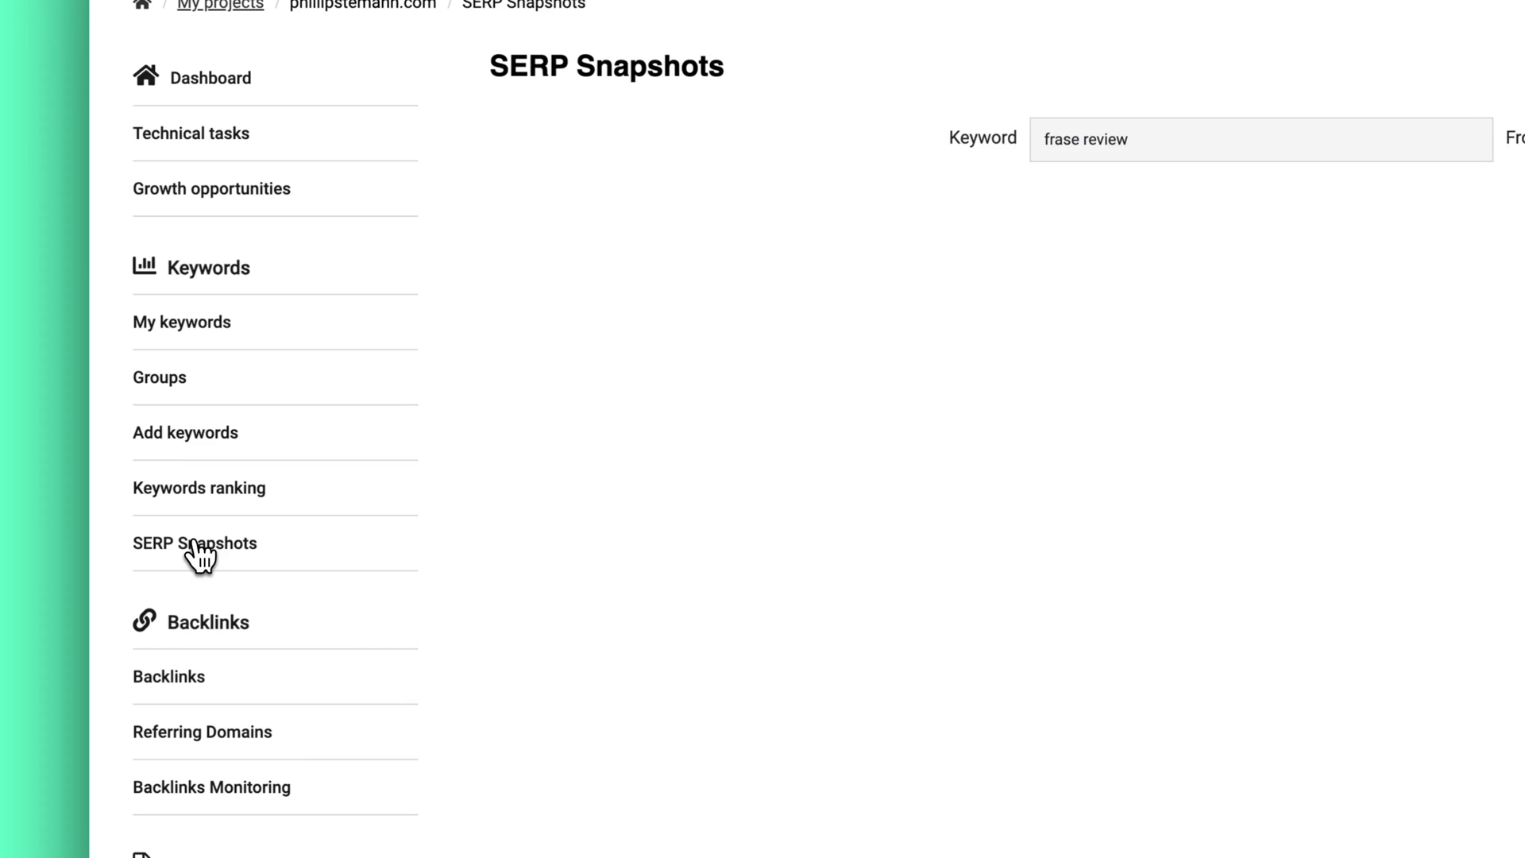
{"action": "left_click", "coordinate": [1464, 365]}
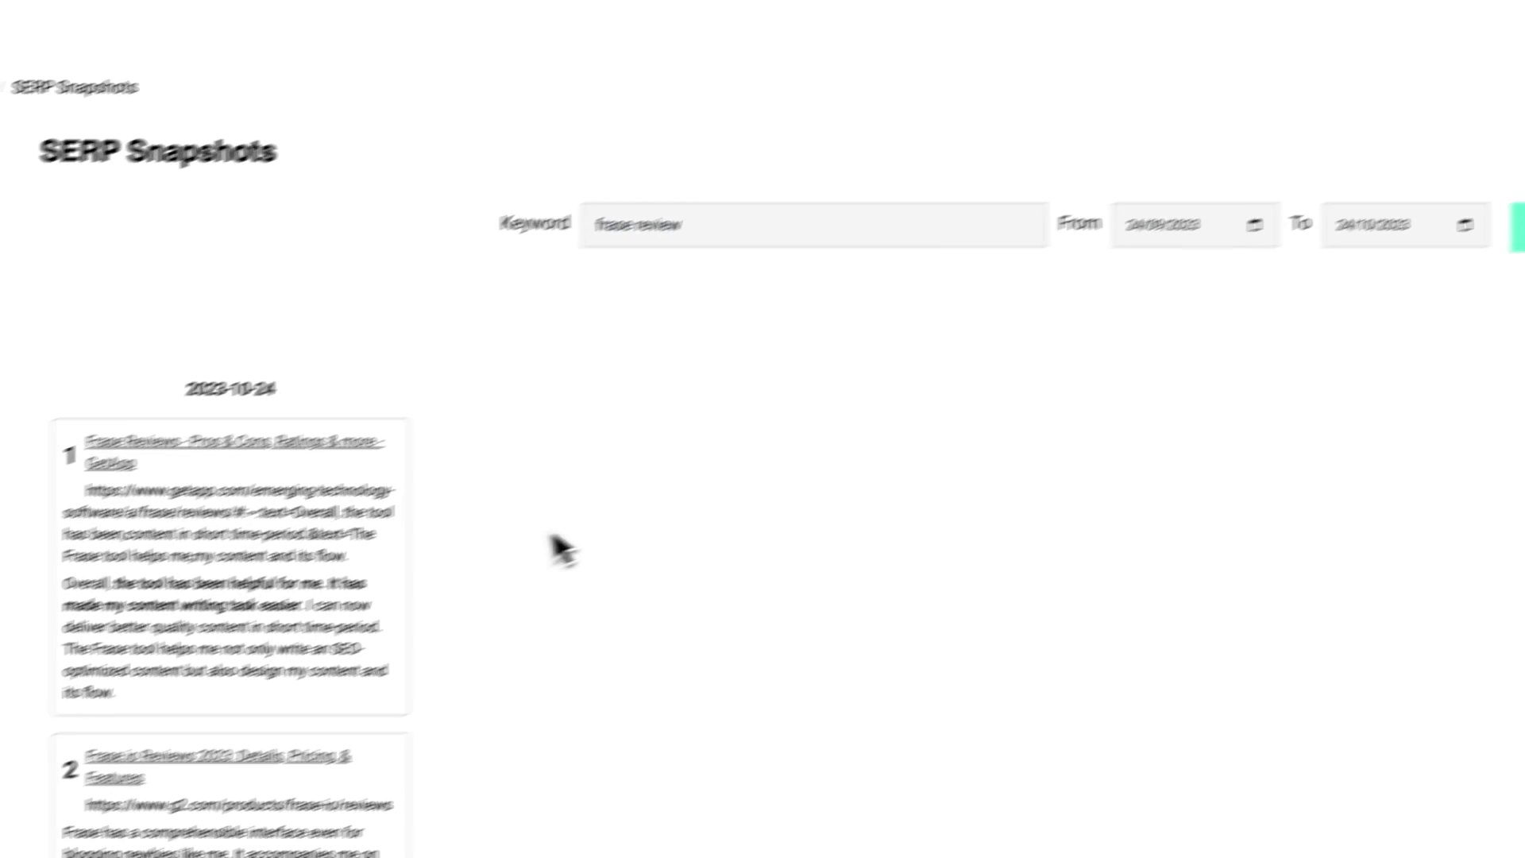
{"action": "scroll", "coordinate": [656, 397], "scroll_direction": "down", "scroll_amount": 5}
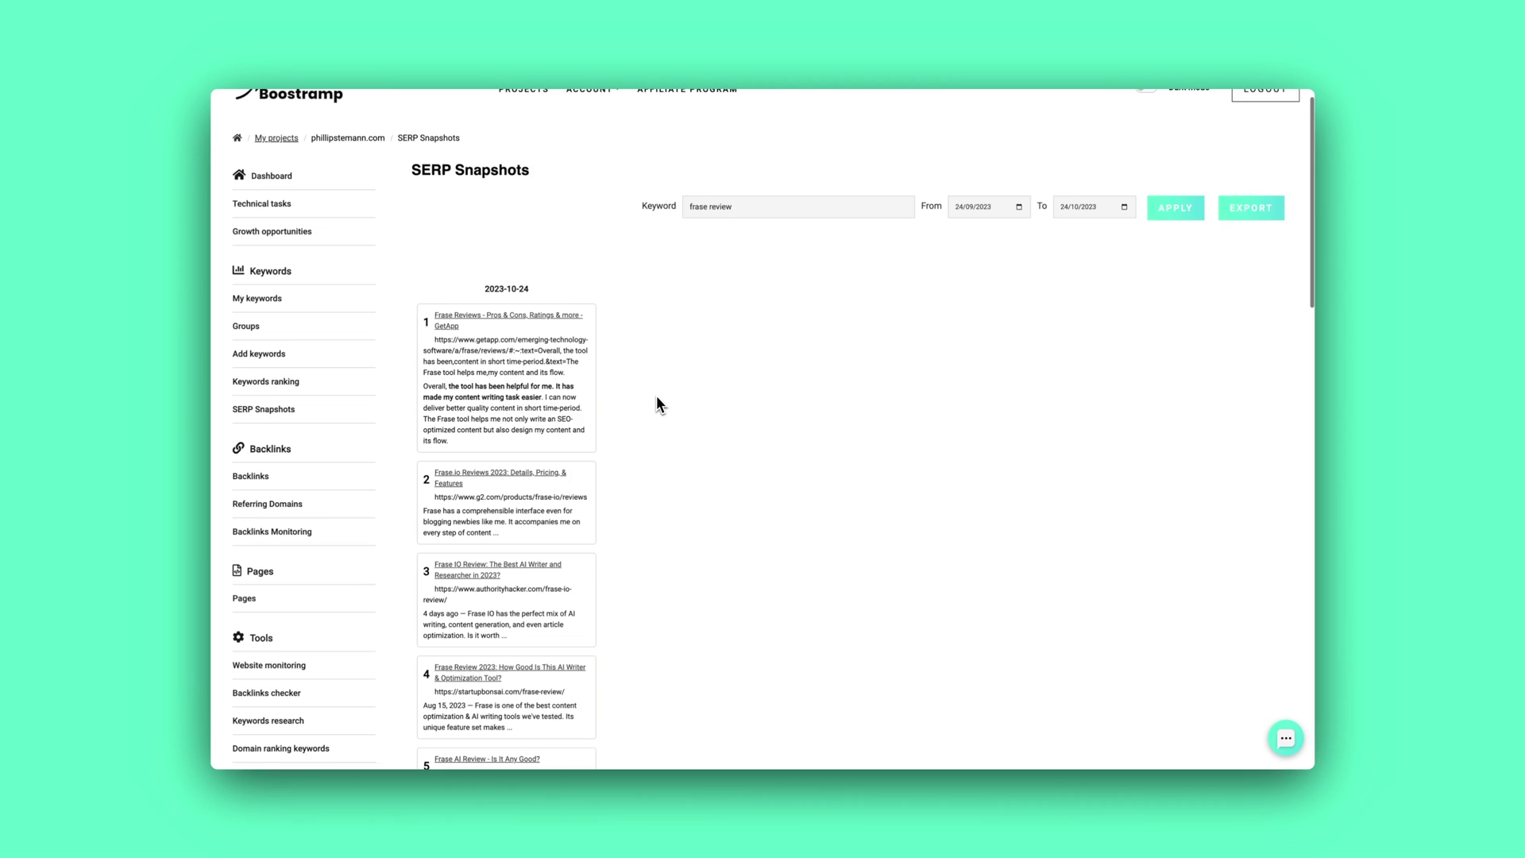
{"action": "scroll", "coordinate": [656, 404], "scroll_direction": "down", "scroll_amount": 10}
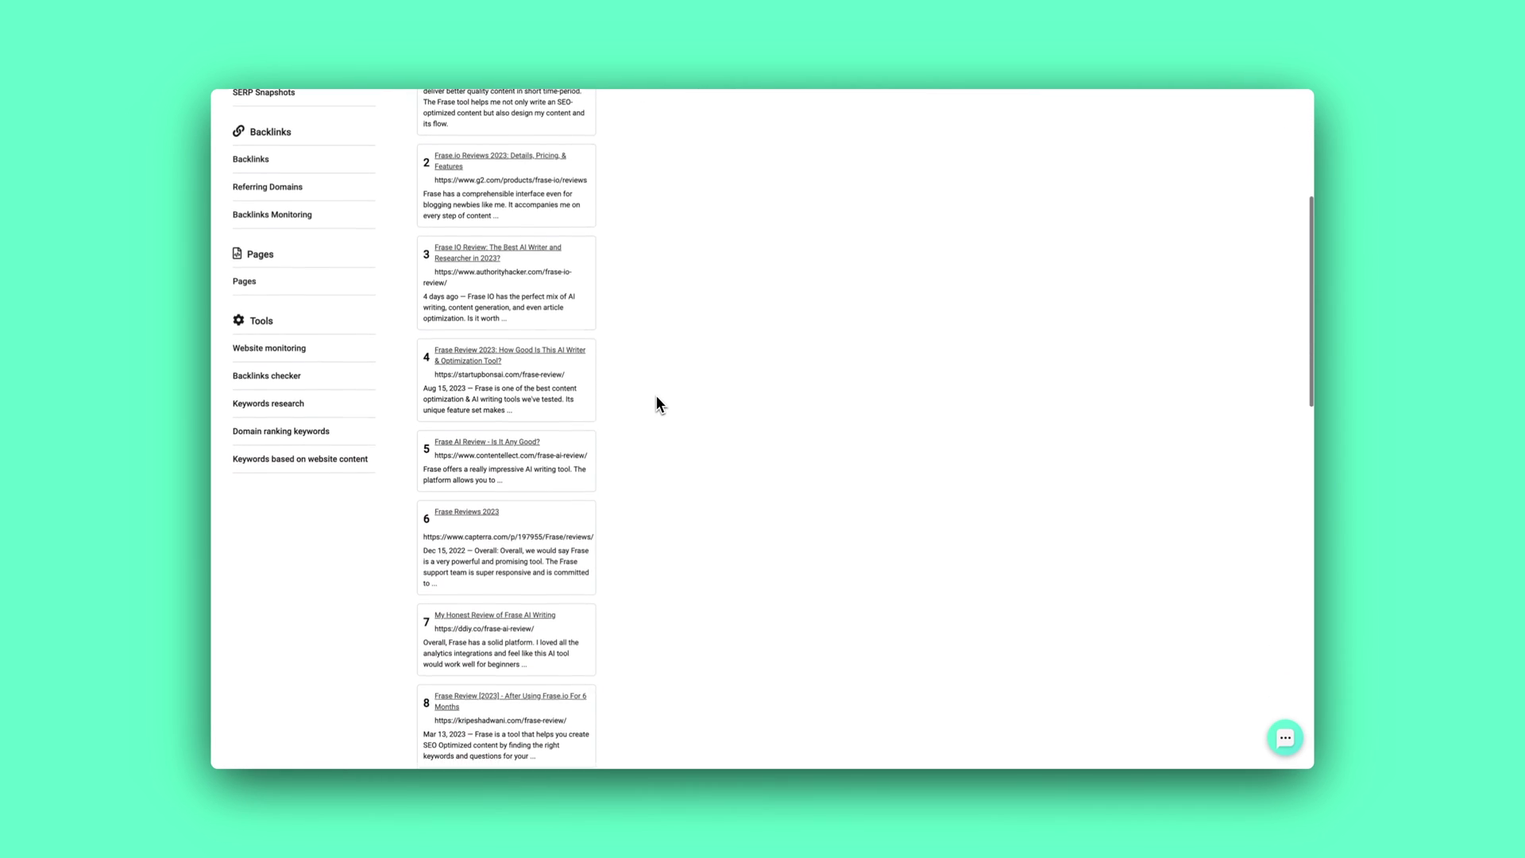
{"action": "scroll", "coordinate": [656, 401], "scroll_direction": "down", "scroll_amount": 15}
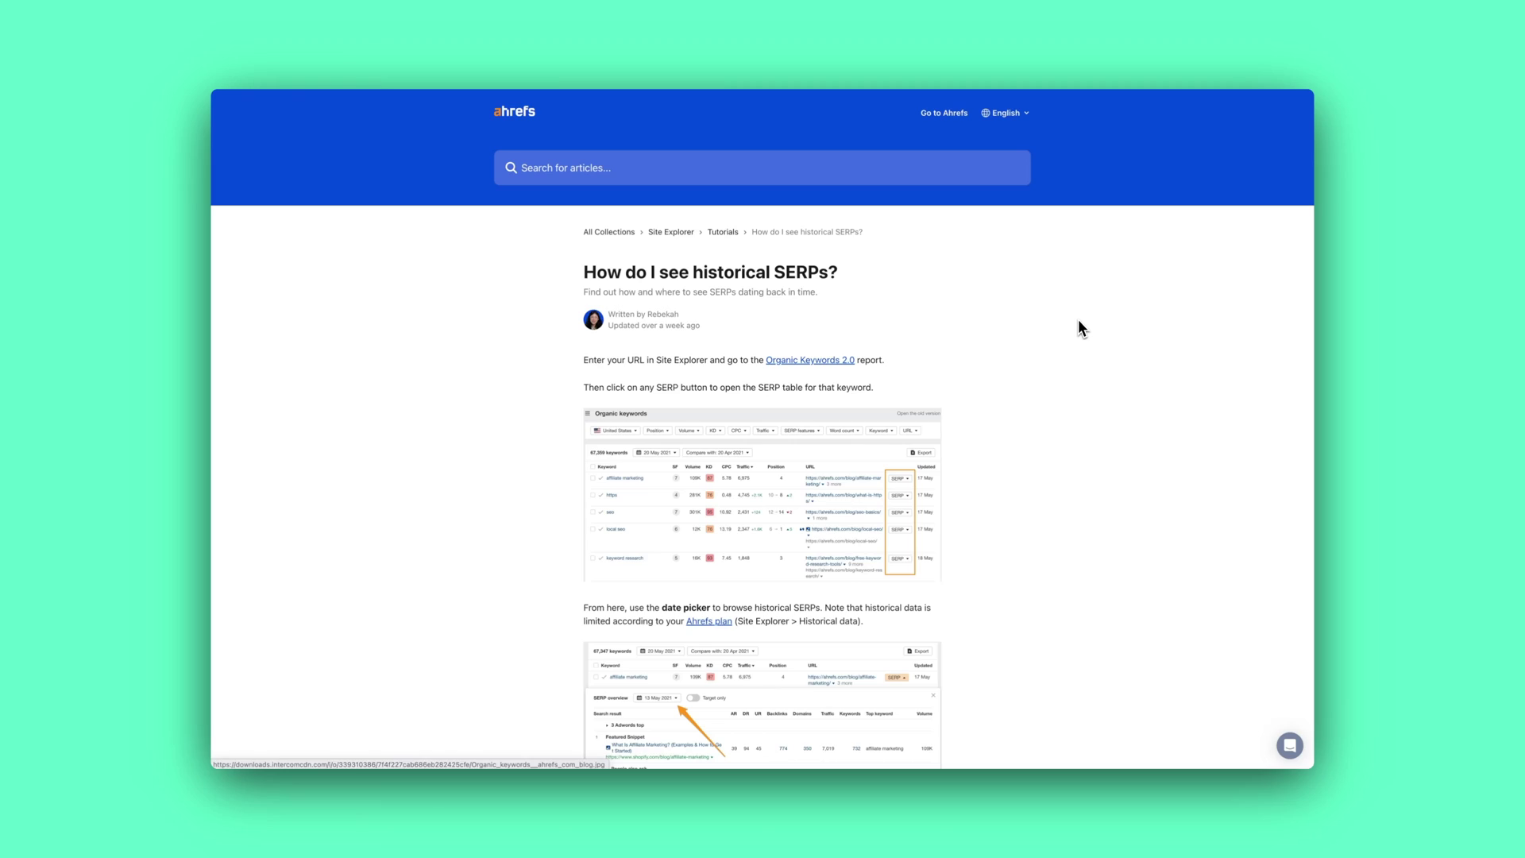
{"action": "scroll", "coordinate": [1080, 327], "scroll_direction": "down", "scroll_amount": 5}
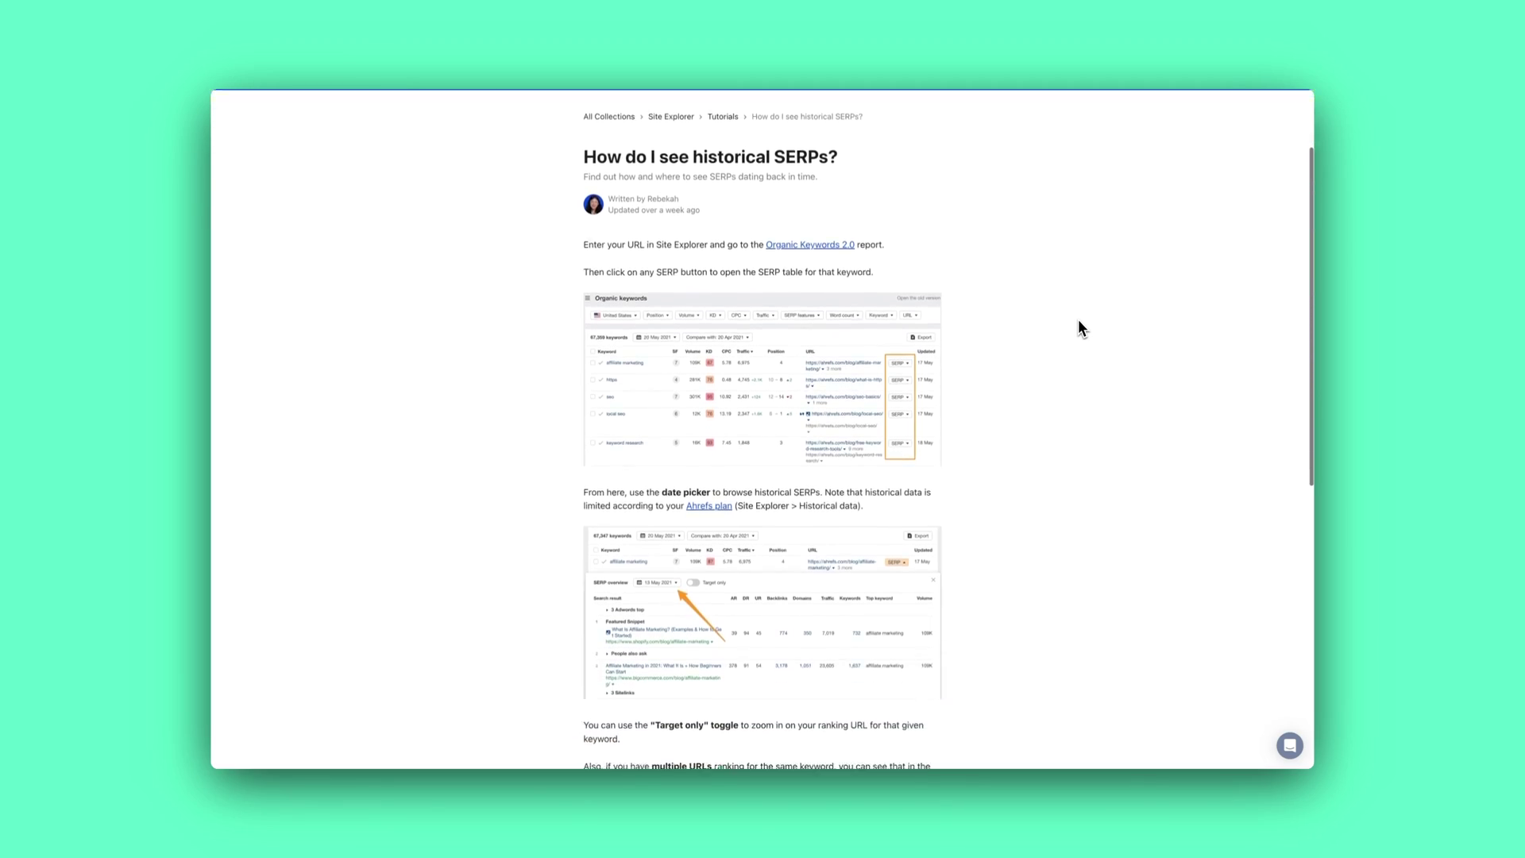
{"action": "scroll", "coordinate": [1079, 321], "scroll_direction": "down", "scroll_amount": 5}
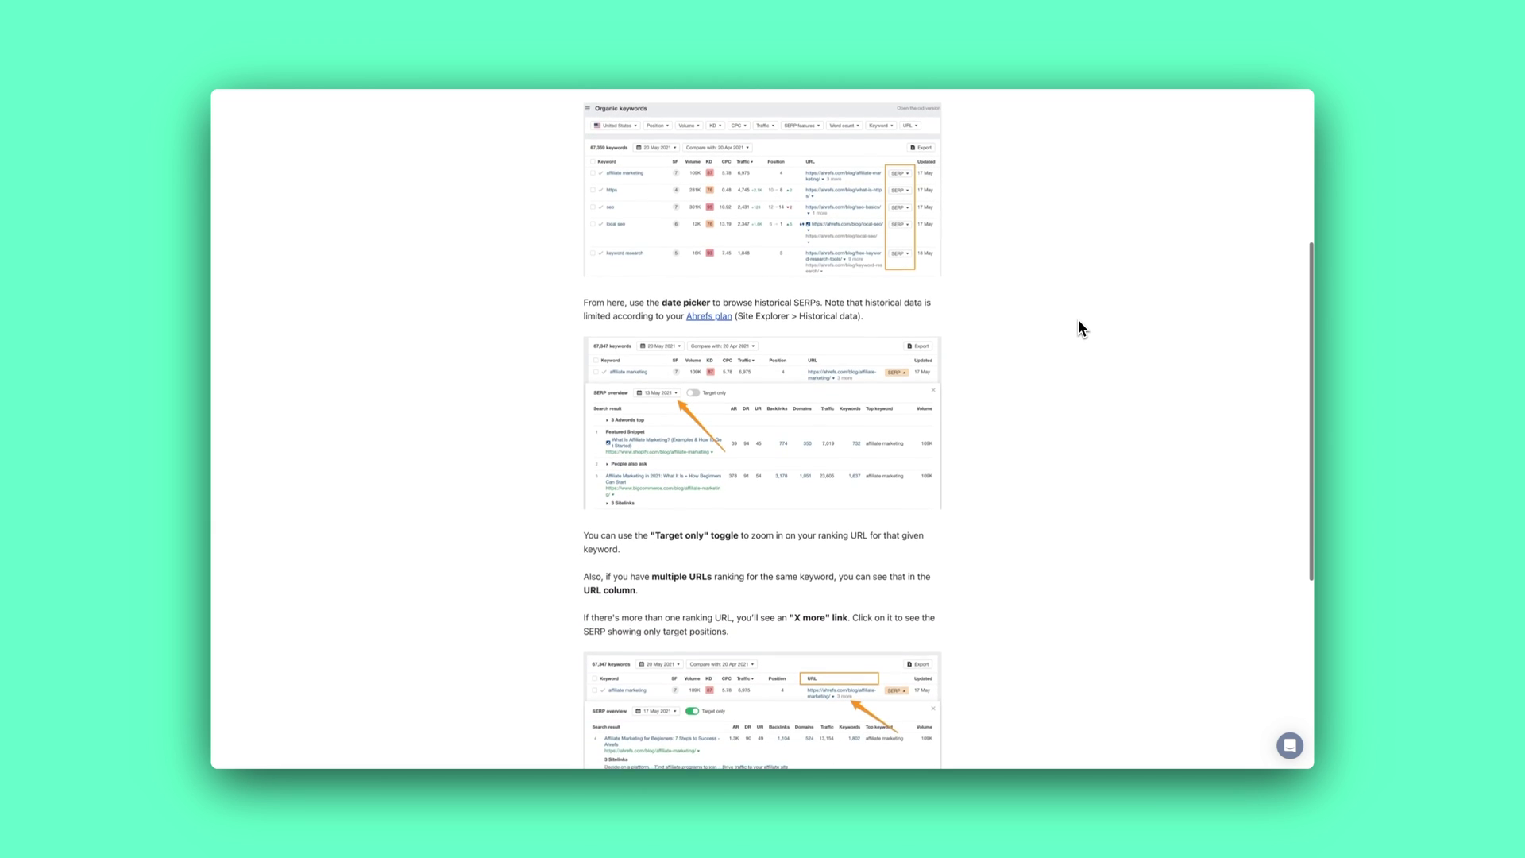
{"action": "scroll", "coordinate": [1078, 319], "scroll_direction": "down", "scroll_amount": 4}
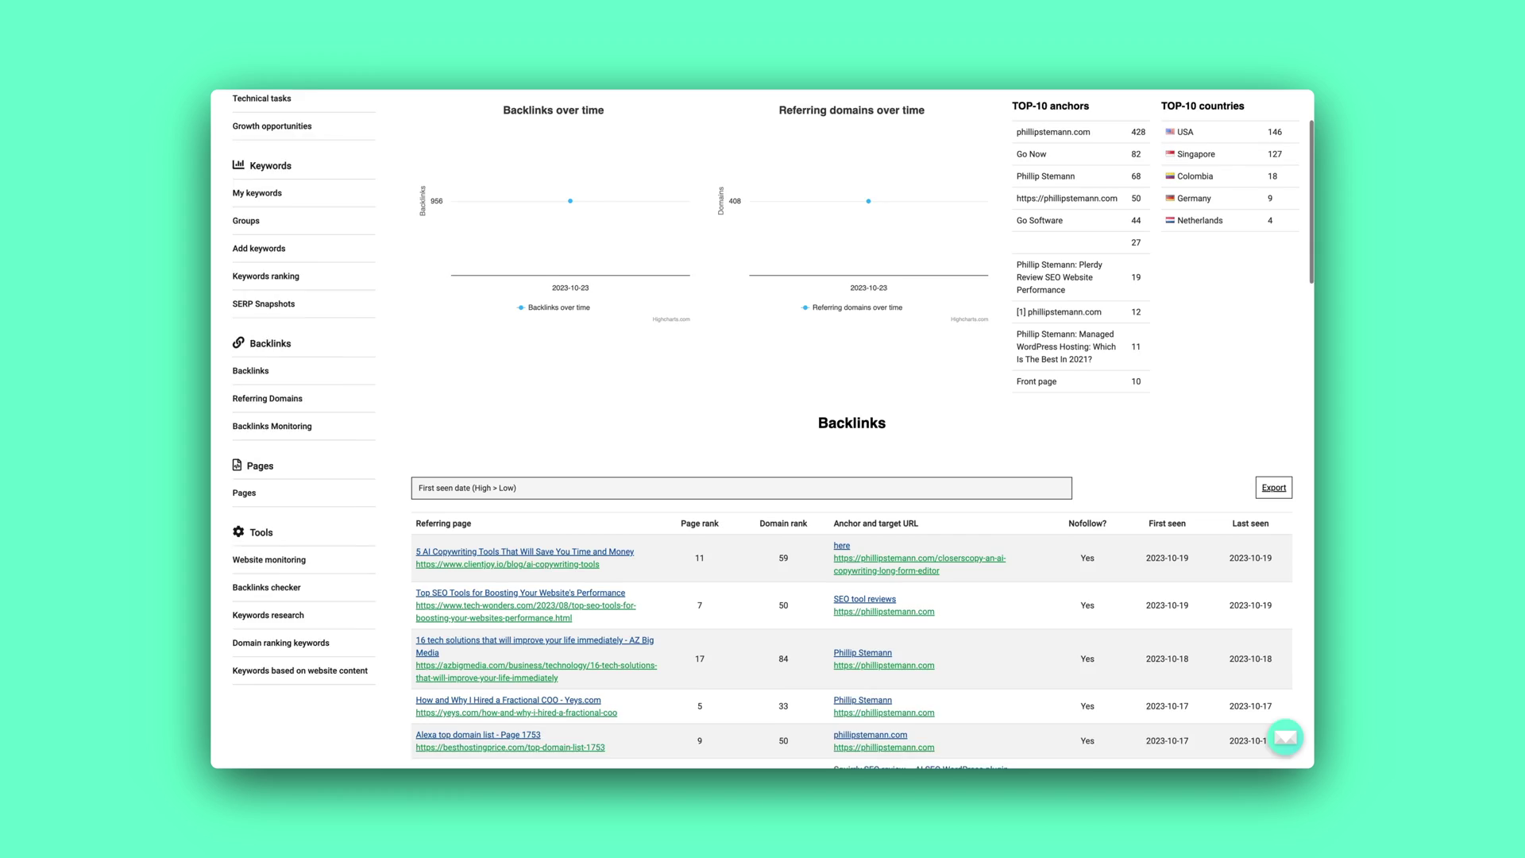
Scroll through the Backlinks table of referring pages back to January 2022.
{"action": "scroll", "coordinate": [762, 429], "scroll_direction": "down", "scroll_amount": 4}
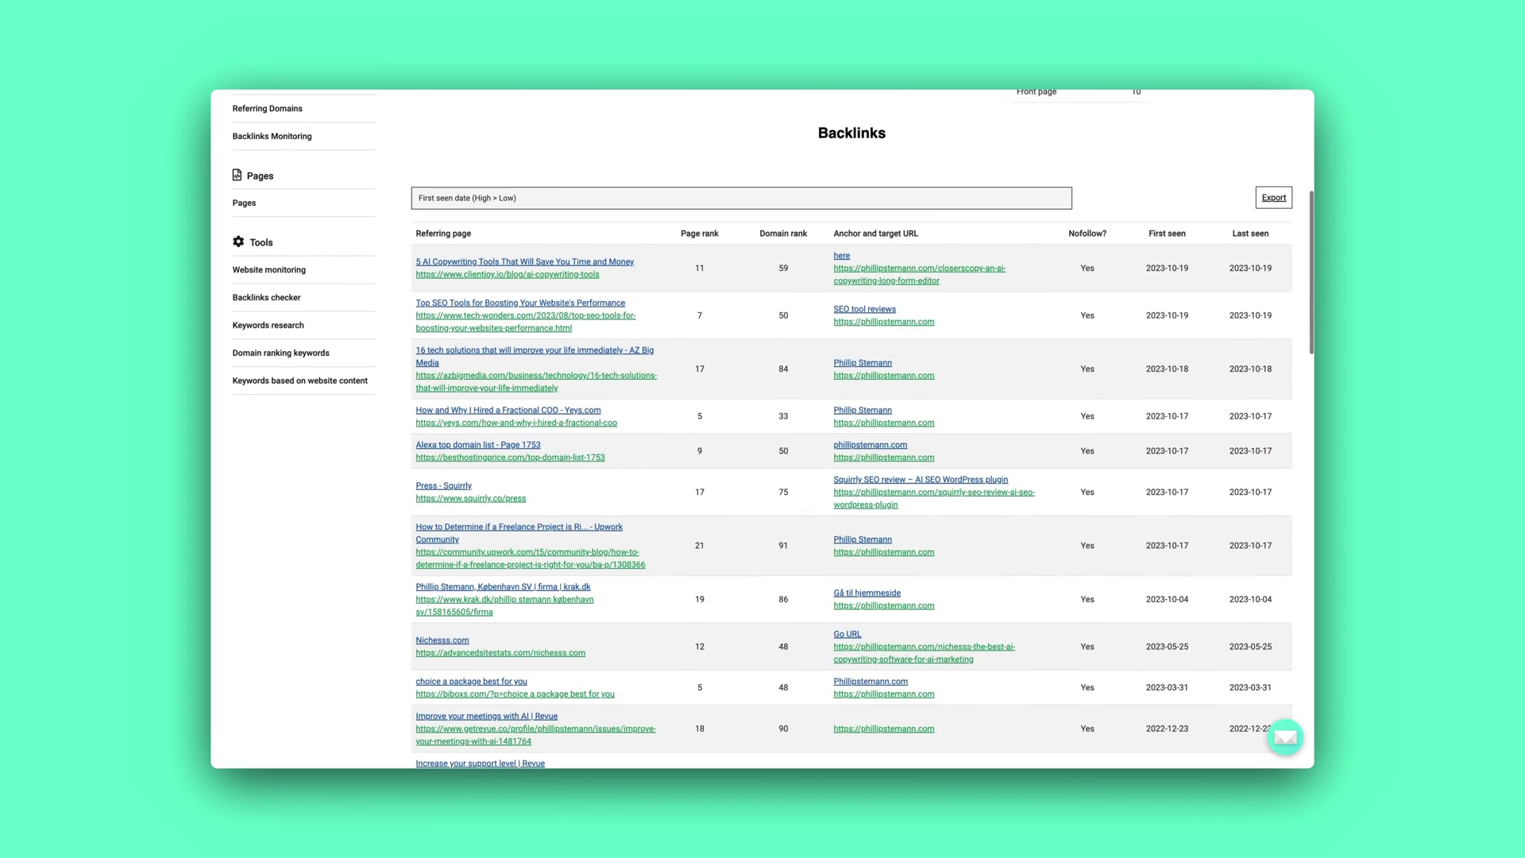
{"action": "scroll", "coordinate": [763, 429], "scroll_direction": "down", "scroll_amount": 4}
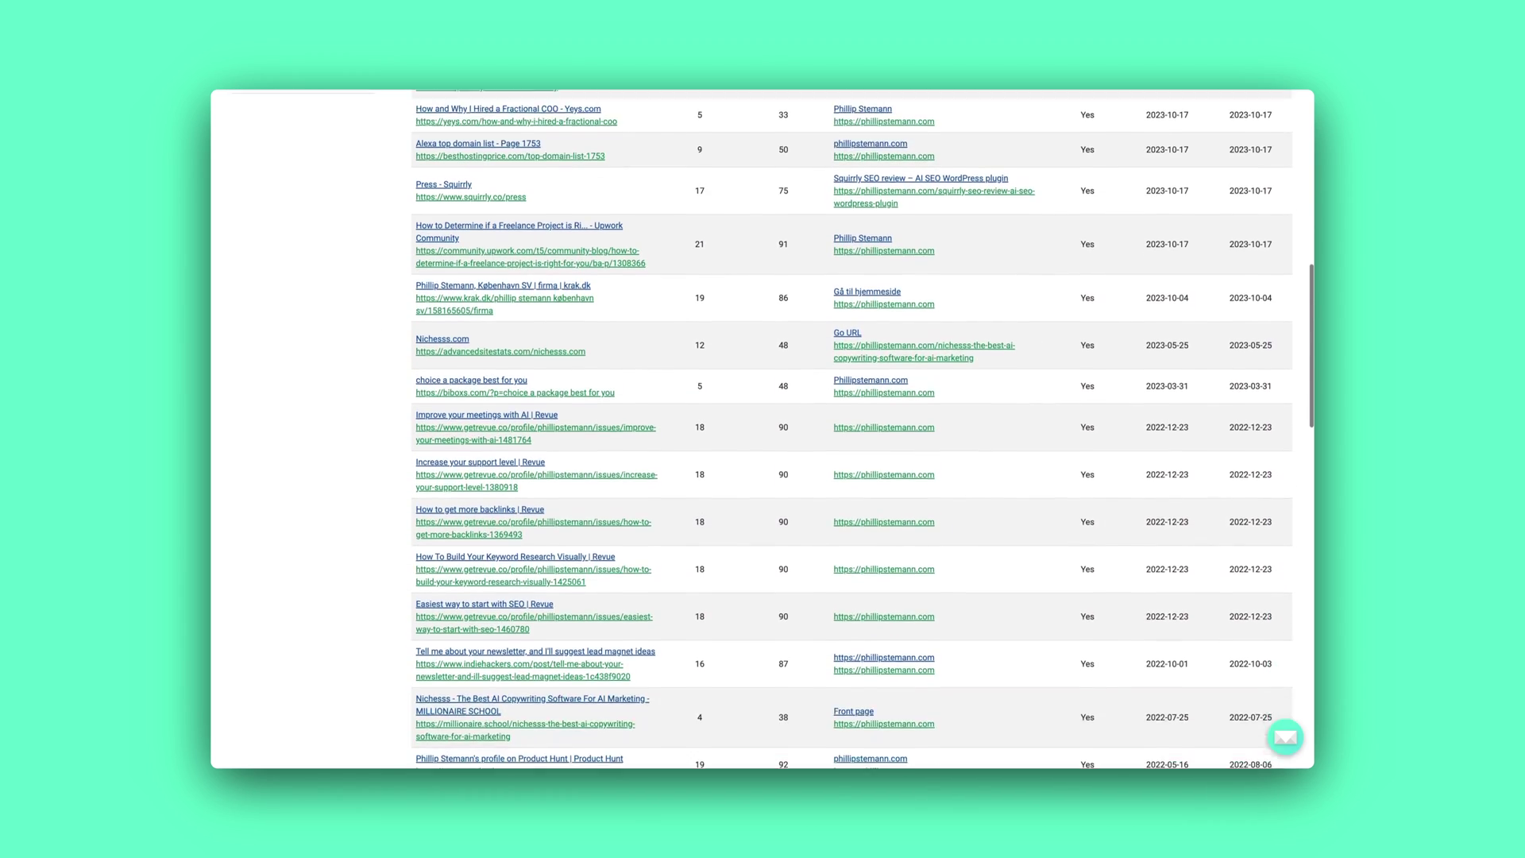
{"action": "scroll", "coordinate": [763, 429], "scroll_direction": "down", "scroll_amount": 3}
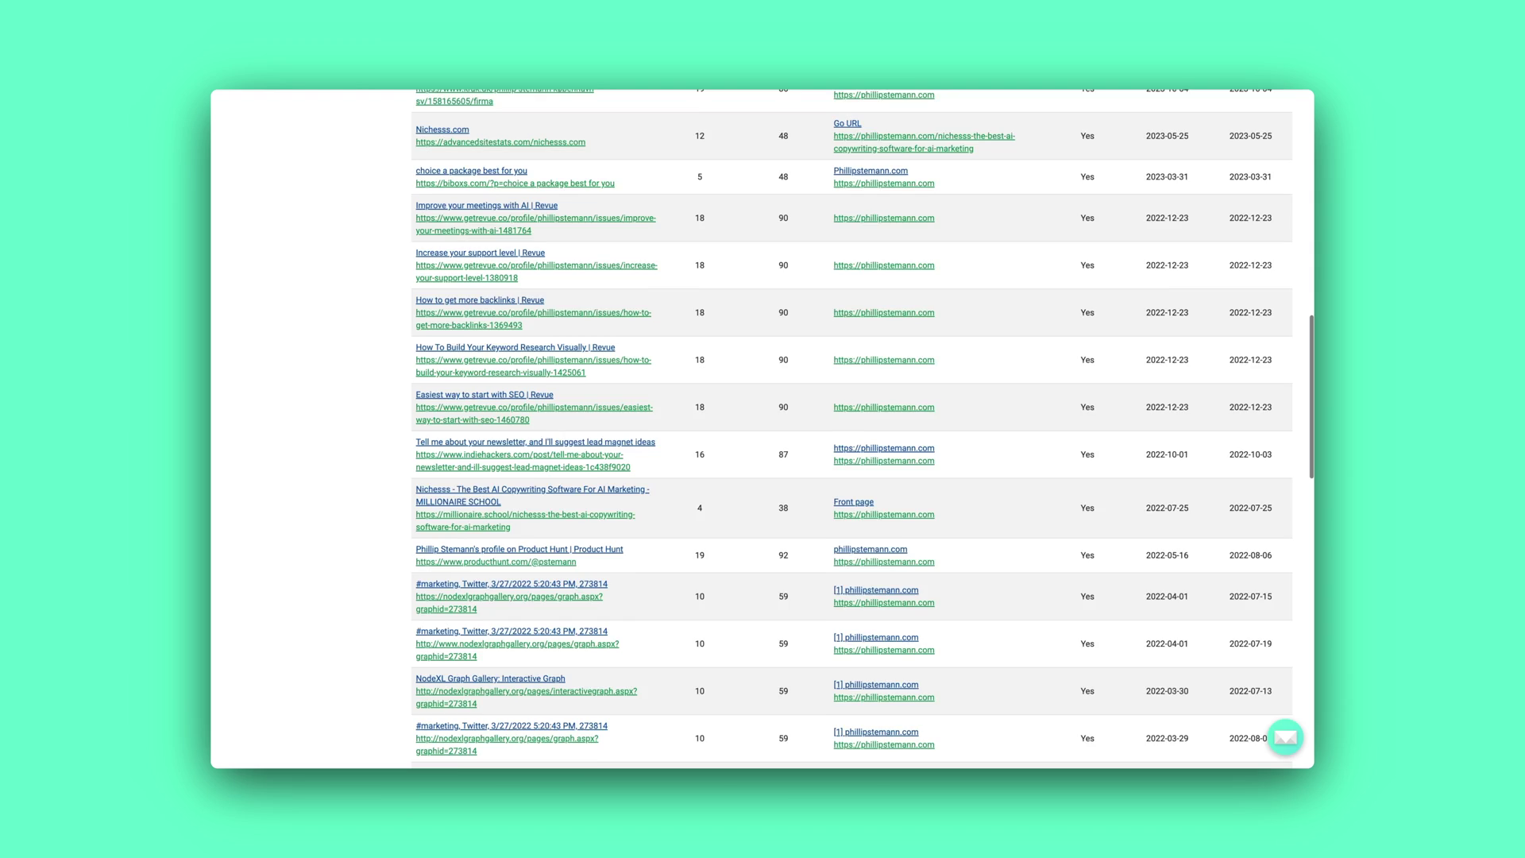
{"action": "scroll", "coordinate": [762, 429], "scroll_direction": "down", "scroll_amount": 2}
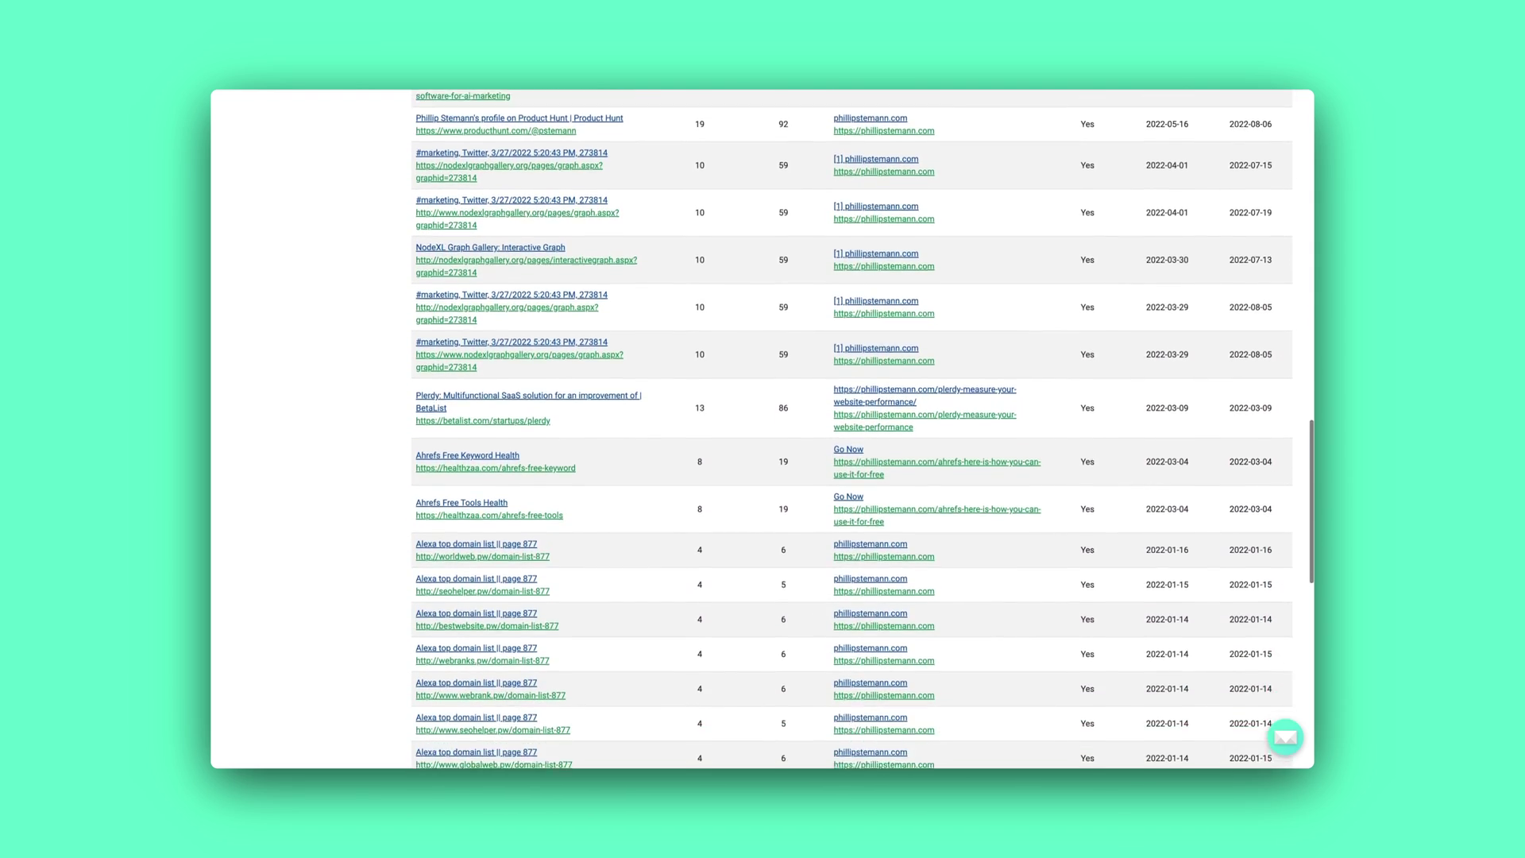
{"action": "scroll", "coordinate": [852, 429], "scroll_direction": "down", "scroll_amount": 3}
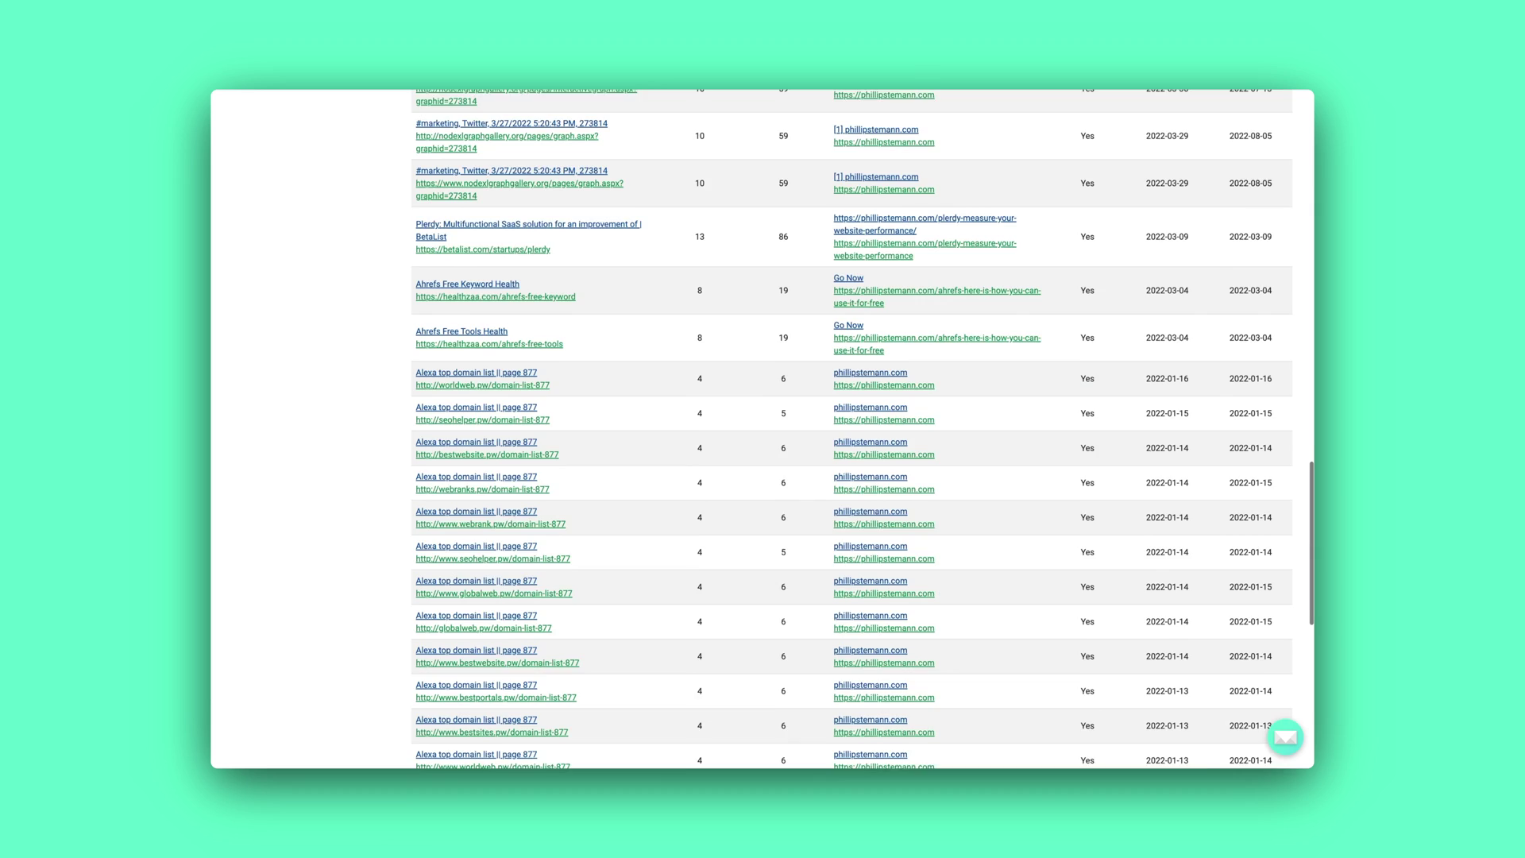
{"action": "scroll", "coordinate": [851, 429], "scroll_direction": "down", "scroll_amount": 5}
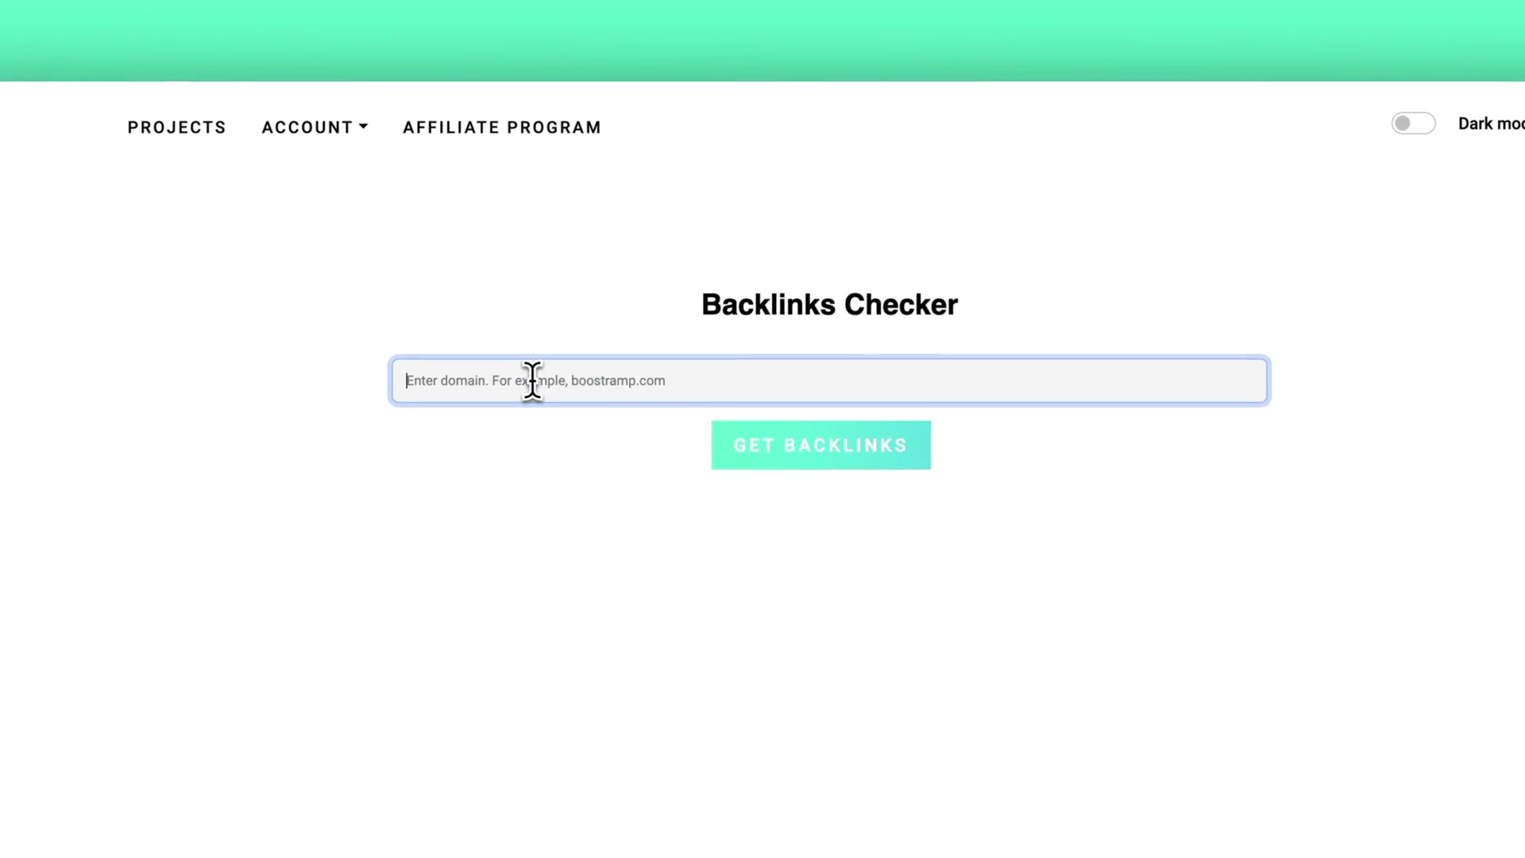
Fetch the backlinks for ahrefs.com and scroll down to the 14-page pagination.
{"action": "type", "text": "ahrefs.com"}
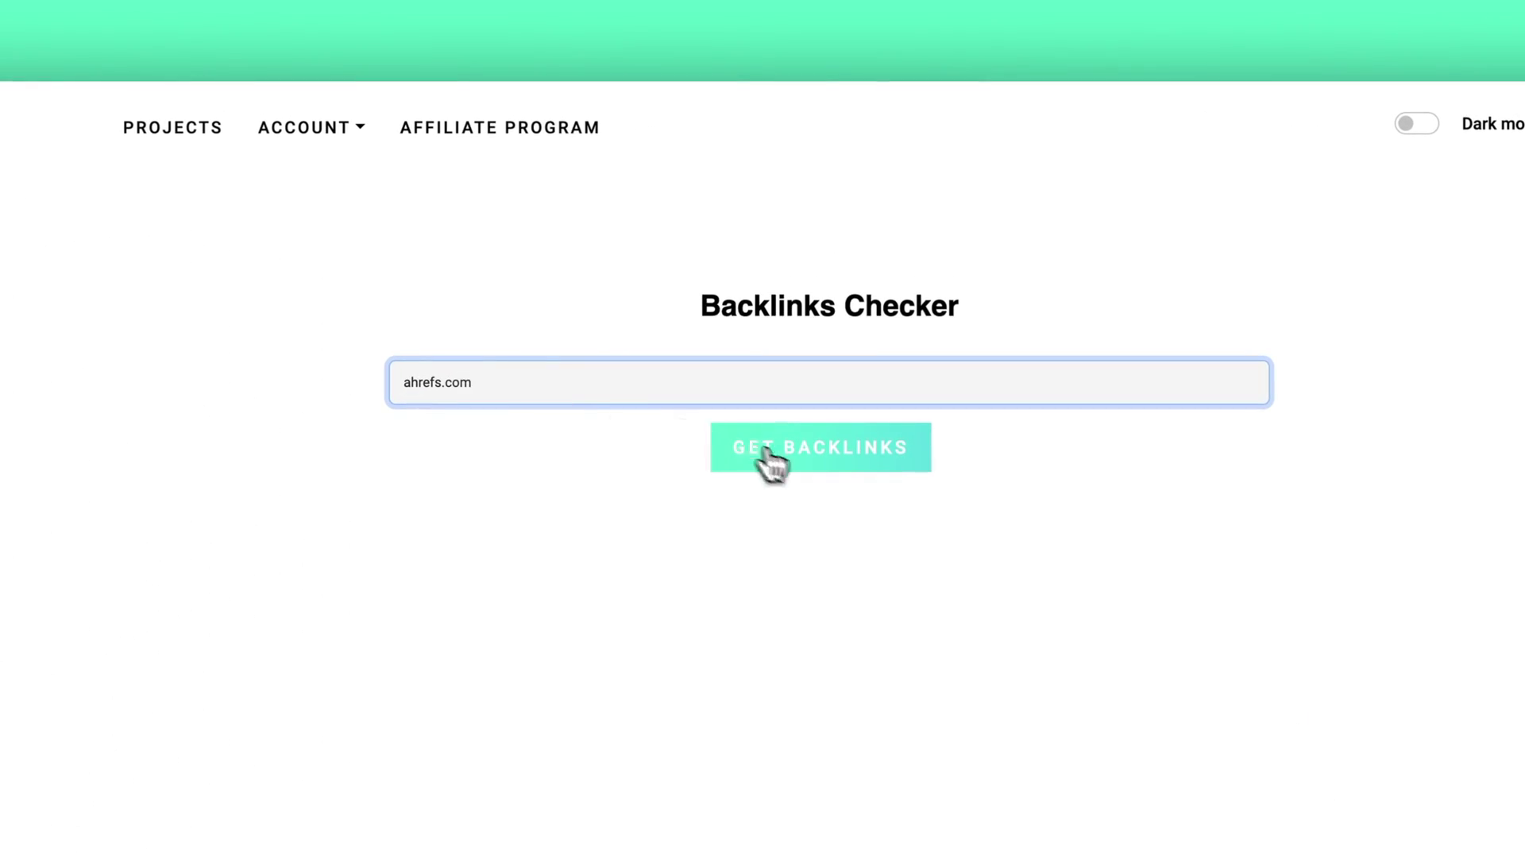
{"action": "left_click", "coordinate": [768, 454]}
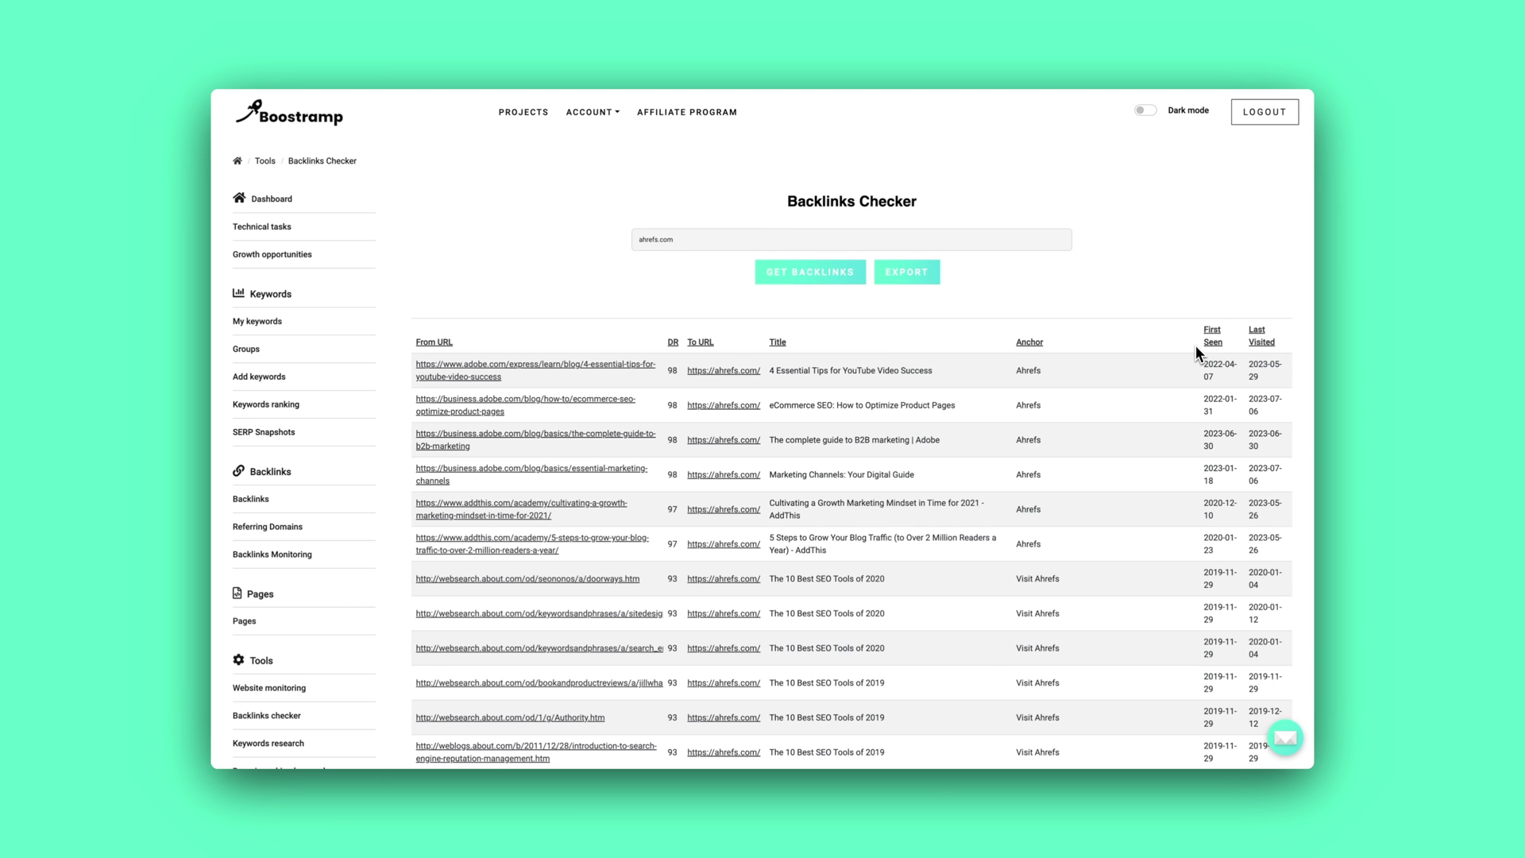
{"action": "scroll", "coordinate": [1195, 347], "scroll_direction": "down", "scroll_amount": 3}
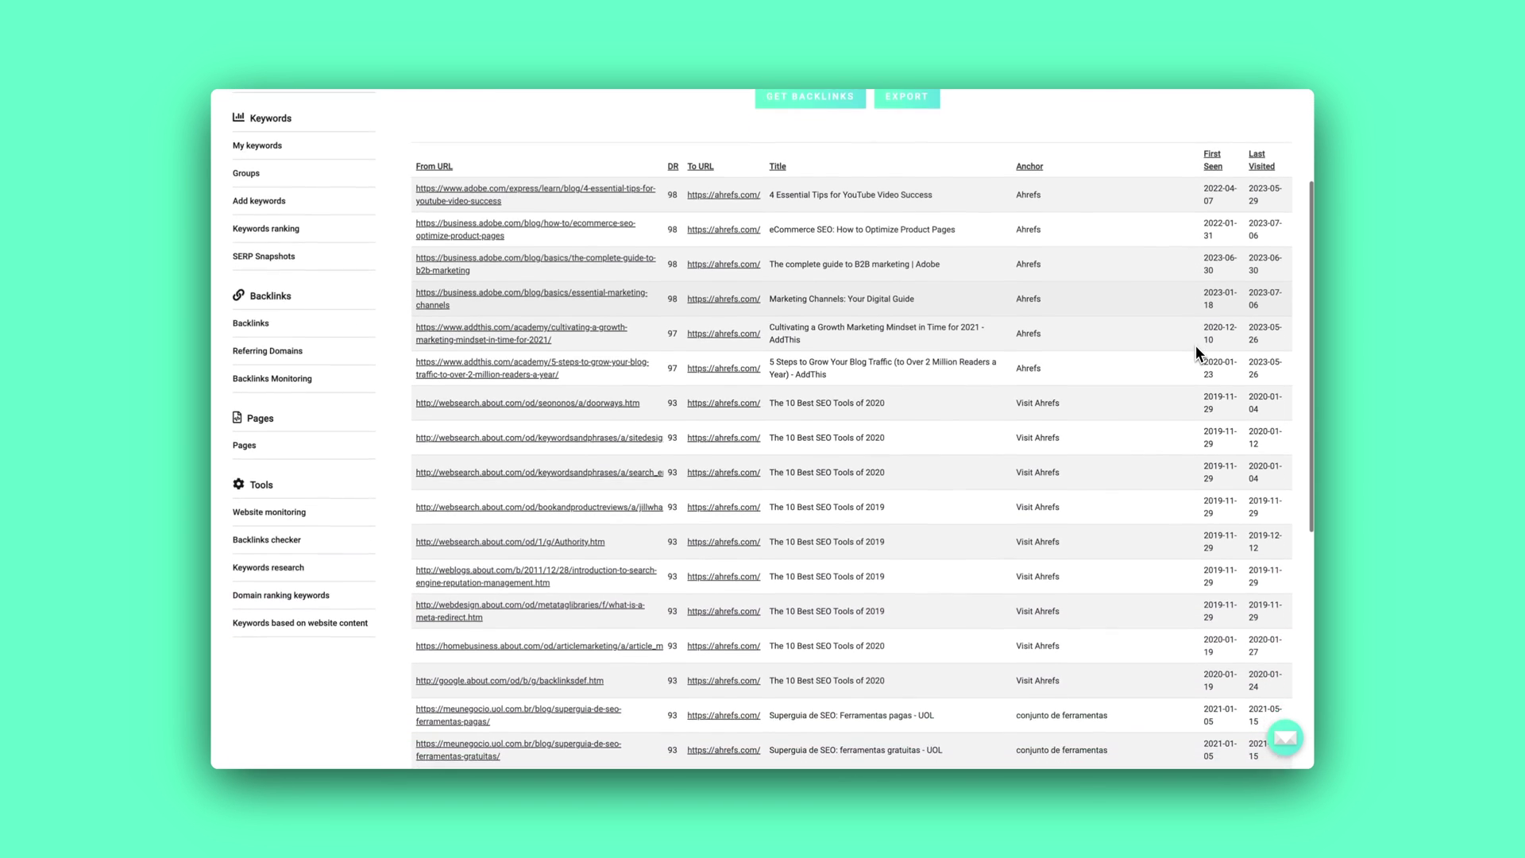
{"action": "scroll", "coordinate": [1196, 350], "scroll_direction": "down", "scroll_amount": 4}
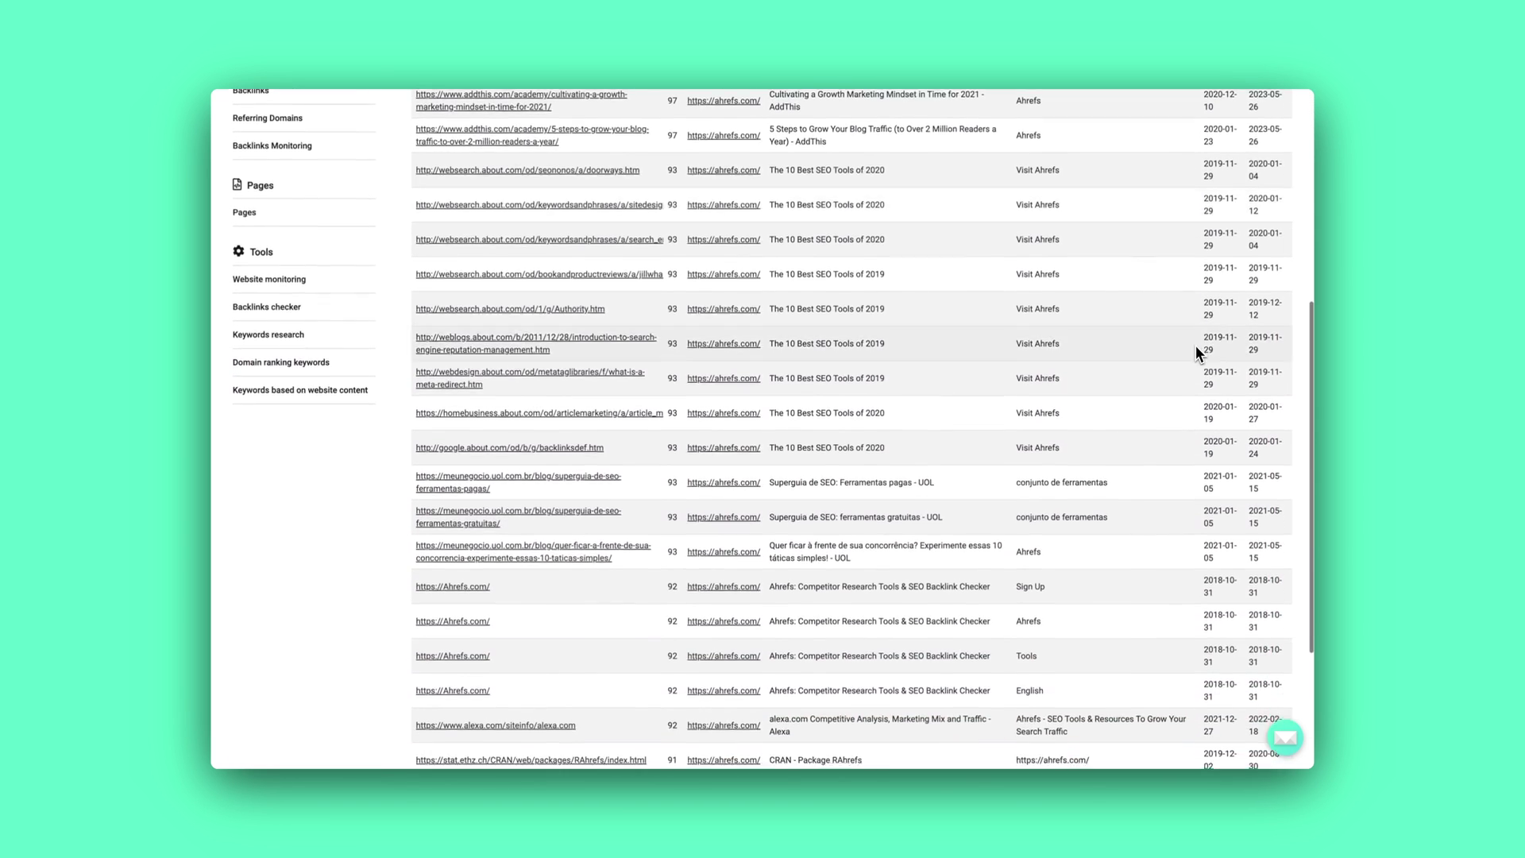
{"action": "scroll", "coordinate": [1195, 344], "scroll_direction": "down", "scroll_amount": 3}
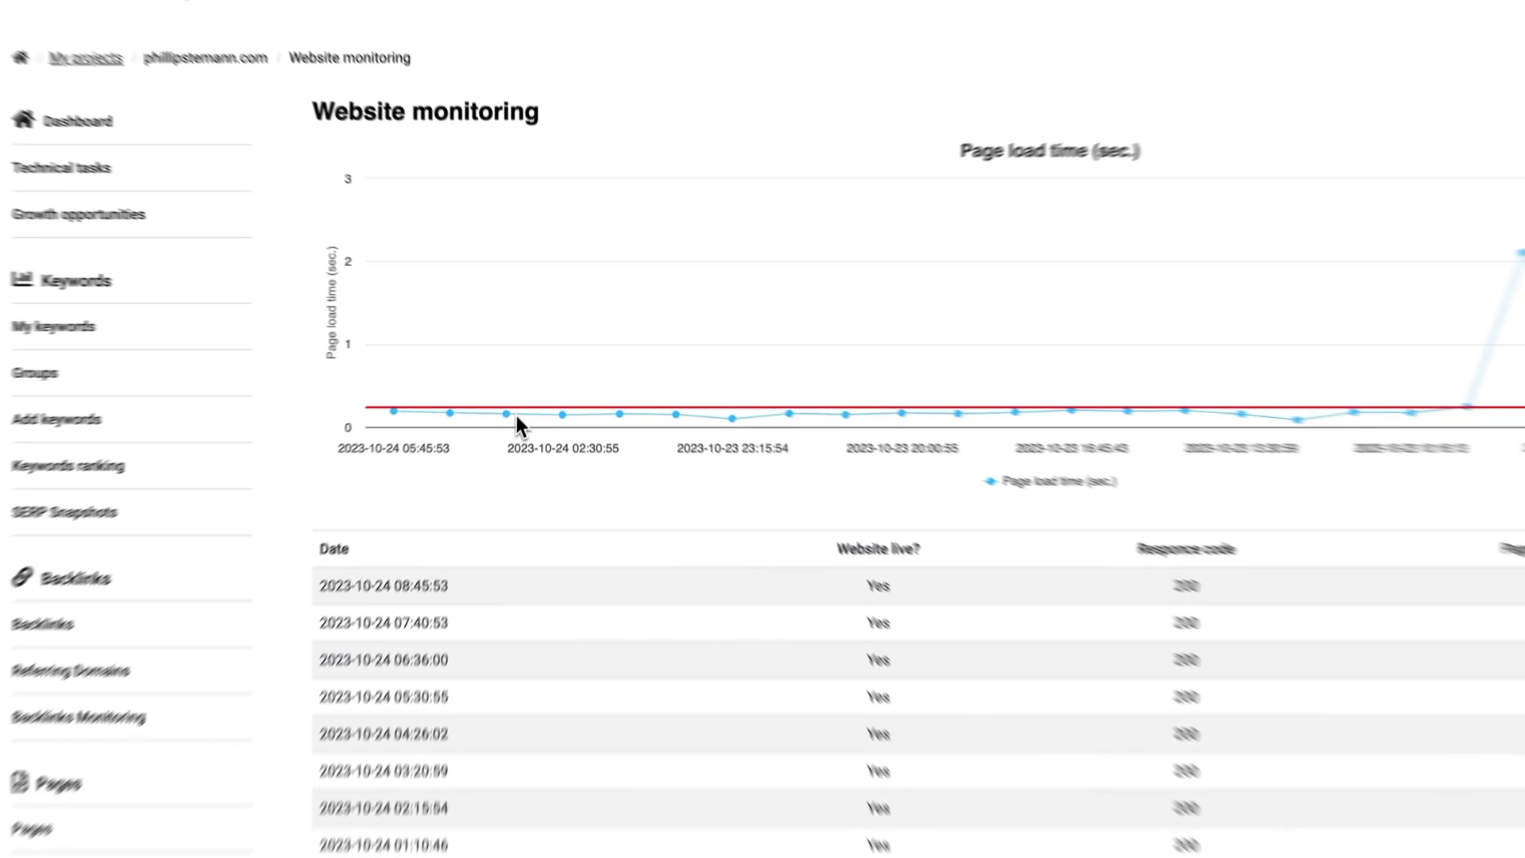
Inspect the phillipstemann.com page load time chart, including its spike above 2 seconds, then scroll the table.
{"action": "mouse_move", "coordinate": [566, 374]}
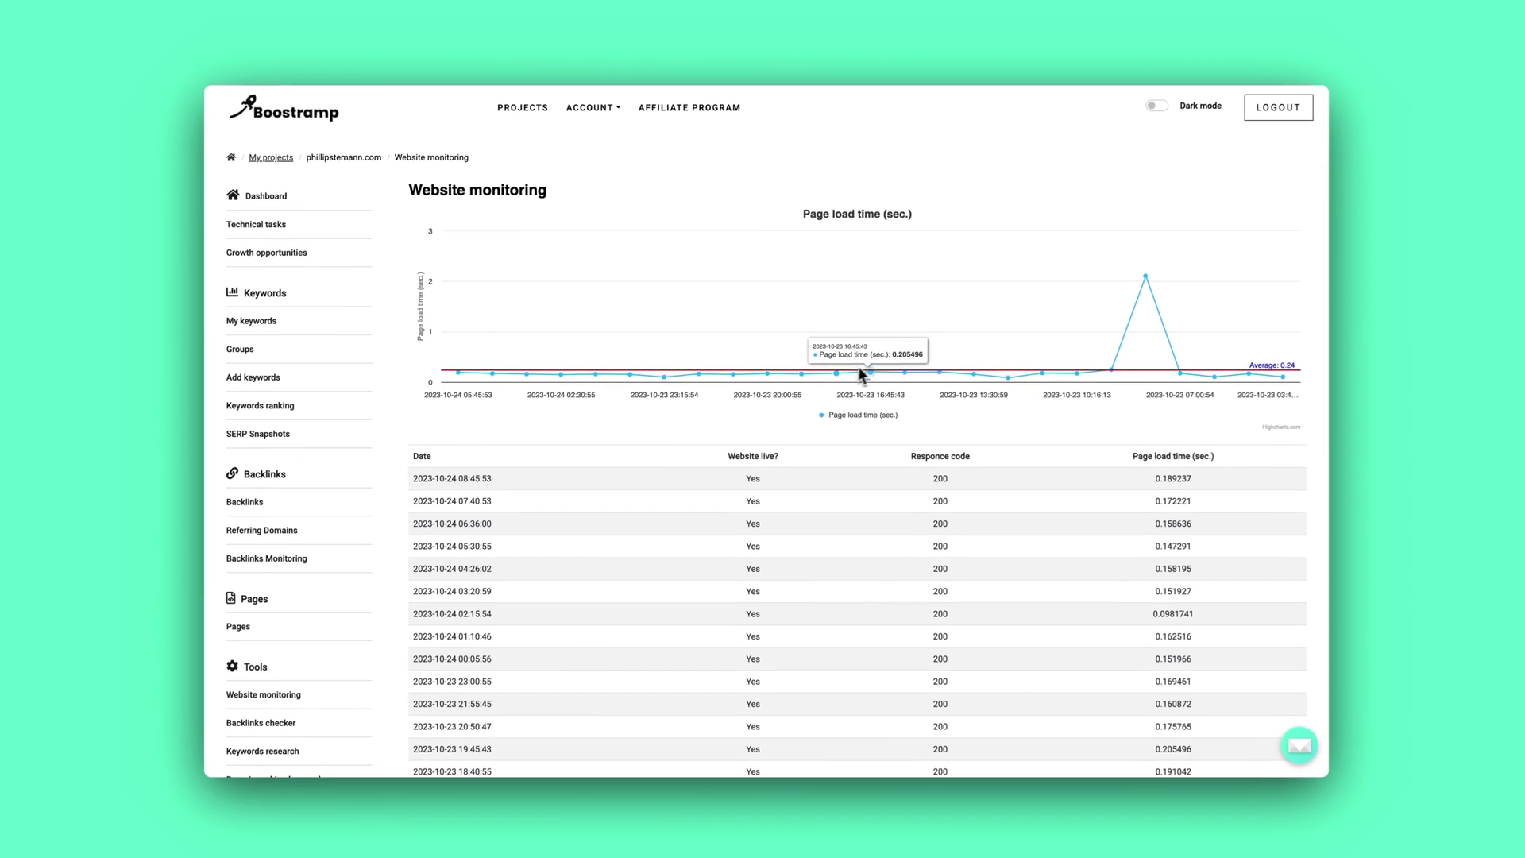
{"action": "mouse_move", "coordinate": [1122, 287]}
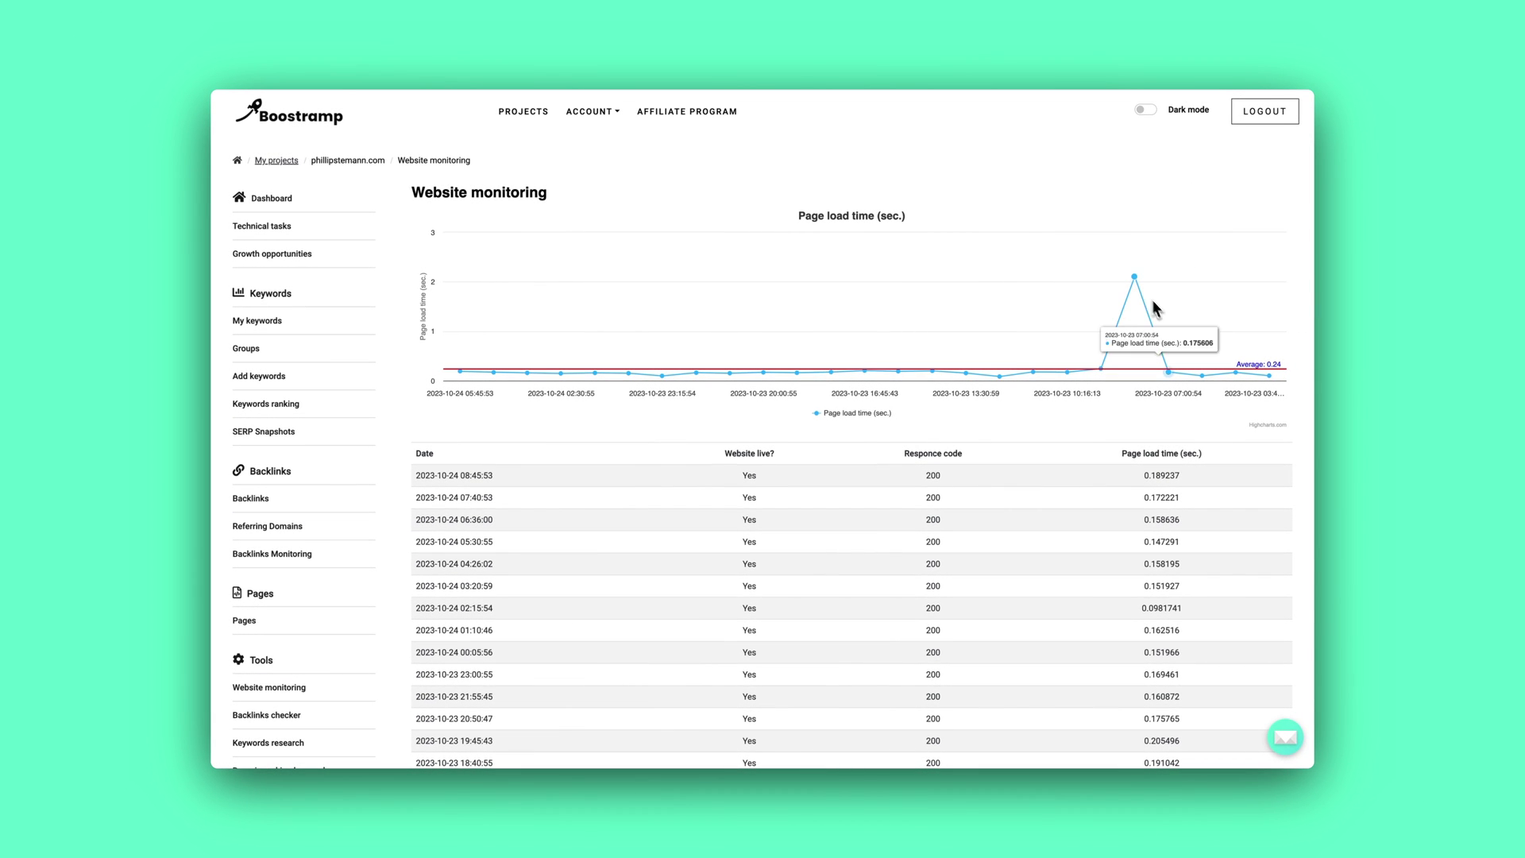
{"action": "scroll", "coordinate": [1199, 332], "scroll_direction": "down", "scroll_amount": 5}
{"action": "scroll", "coordinate": [1198, 332], "scroll_direction": "down", "scroll_amount": 2}
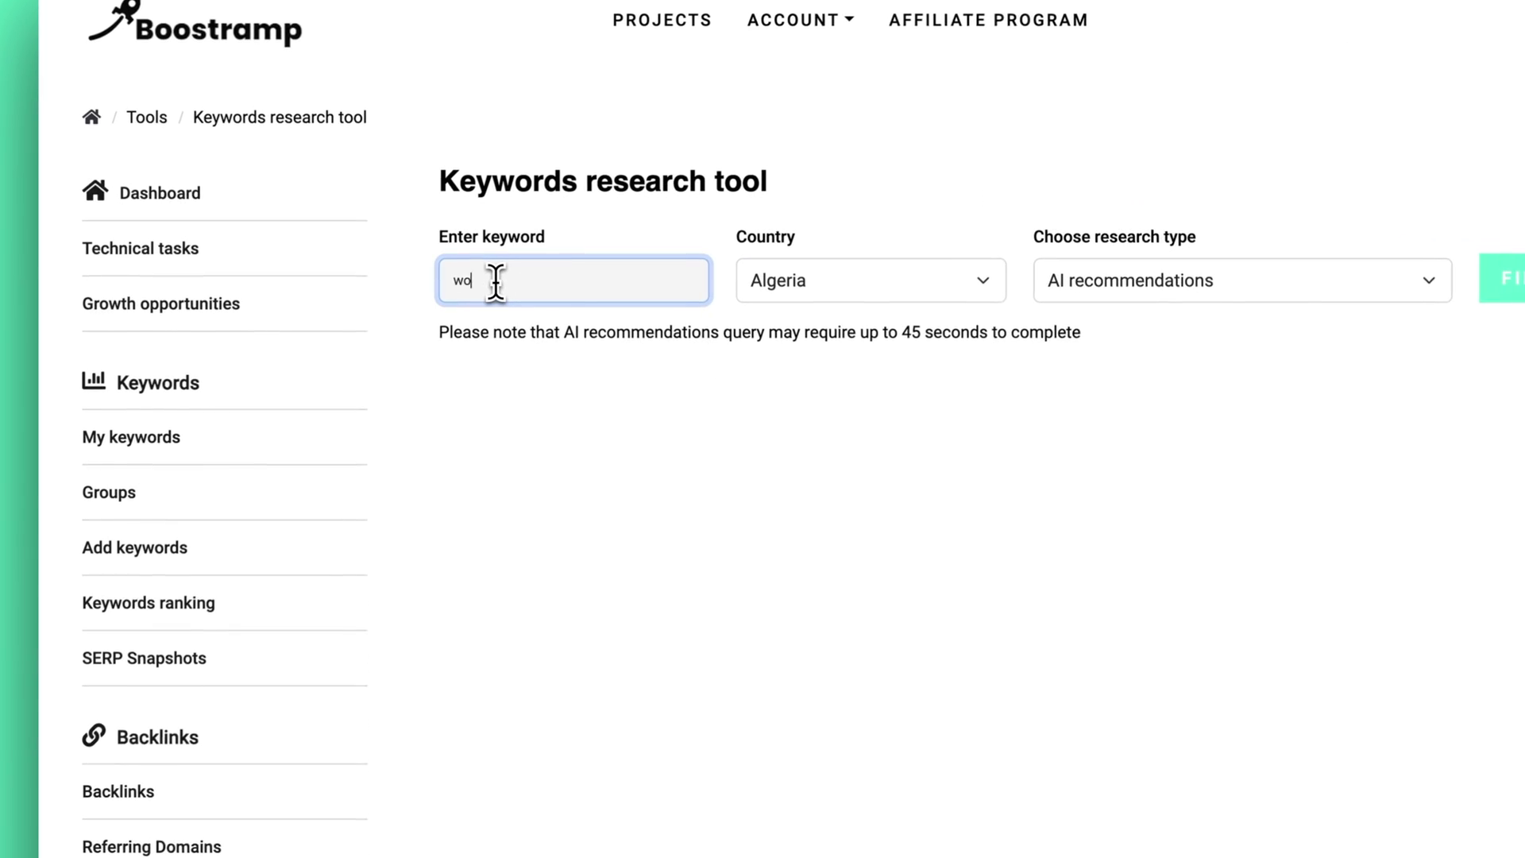
Search 'wordpress' with classic keyword results for the United States, sorted by Keyword Difficulty.
{"action": "type", "text": "rdpress"}
{"action": "left_click", "coordinate": [811, 287]}
{"action": "scroll", "coordinate": [814, 286], "scroll_direction": "down", "scroll_amount": 5}
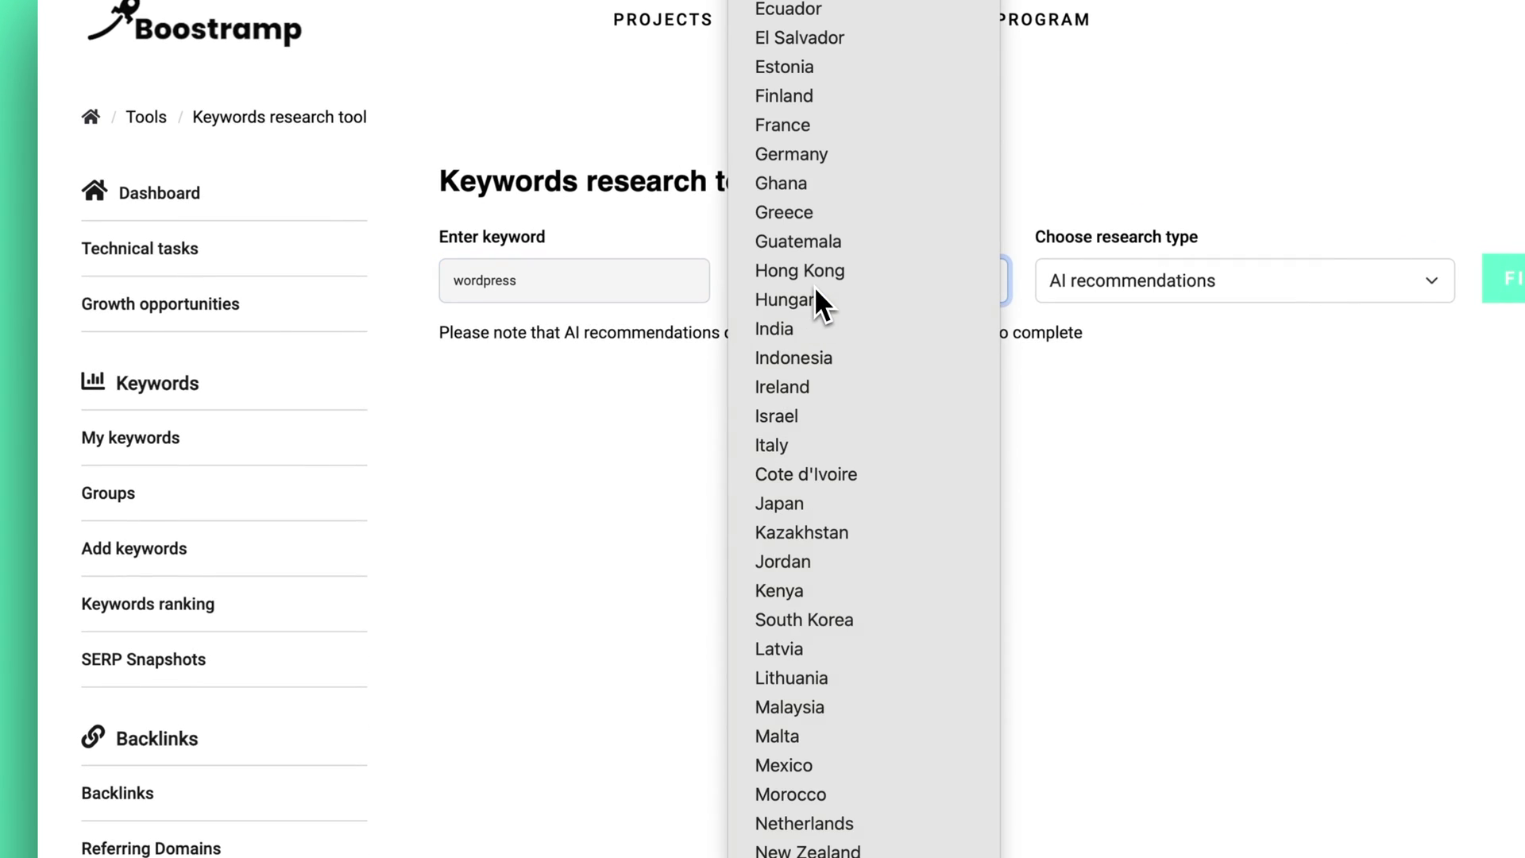
{"action": "scroll", "coordinate": [805, 401], "scroll_direction": "down", "scroll_amount": 3}
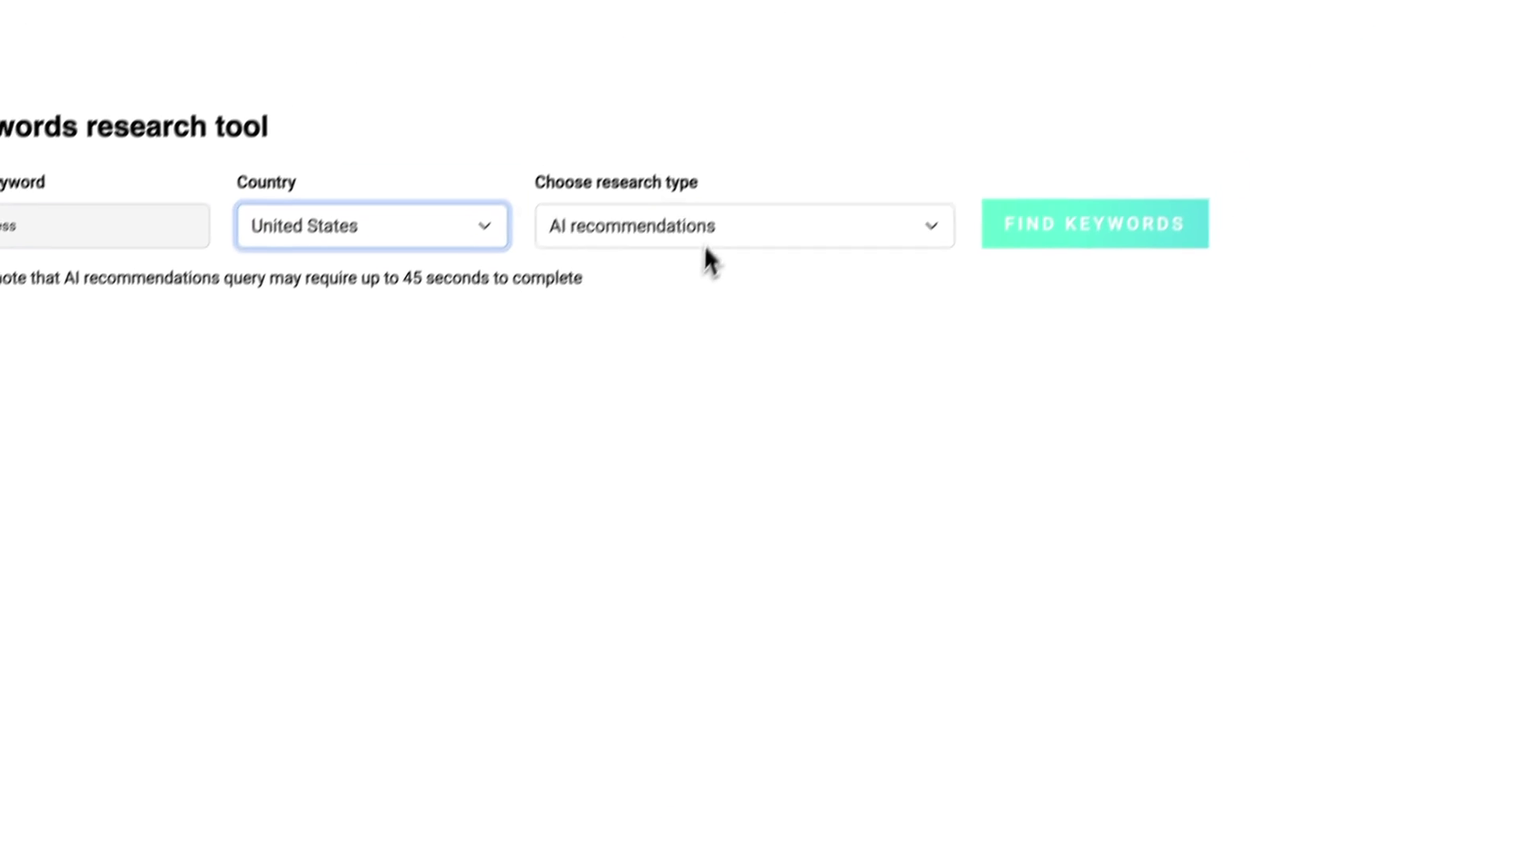
{"action": "left_click", "coordinate": [703, 262]}
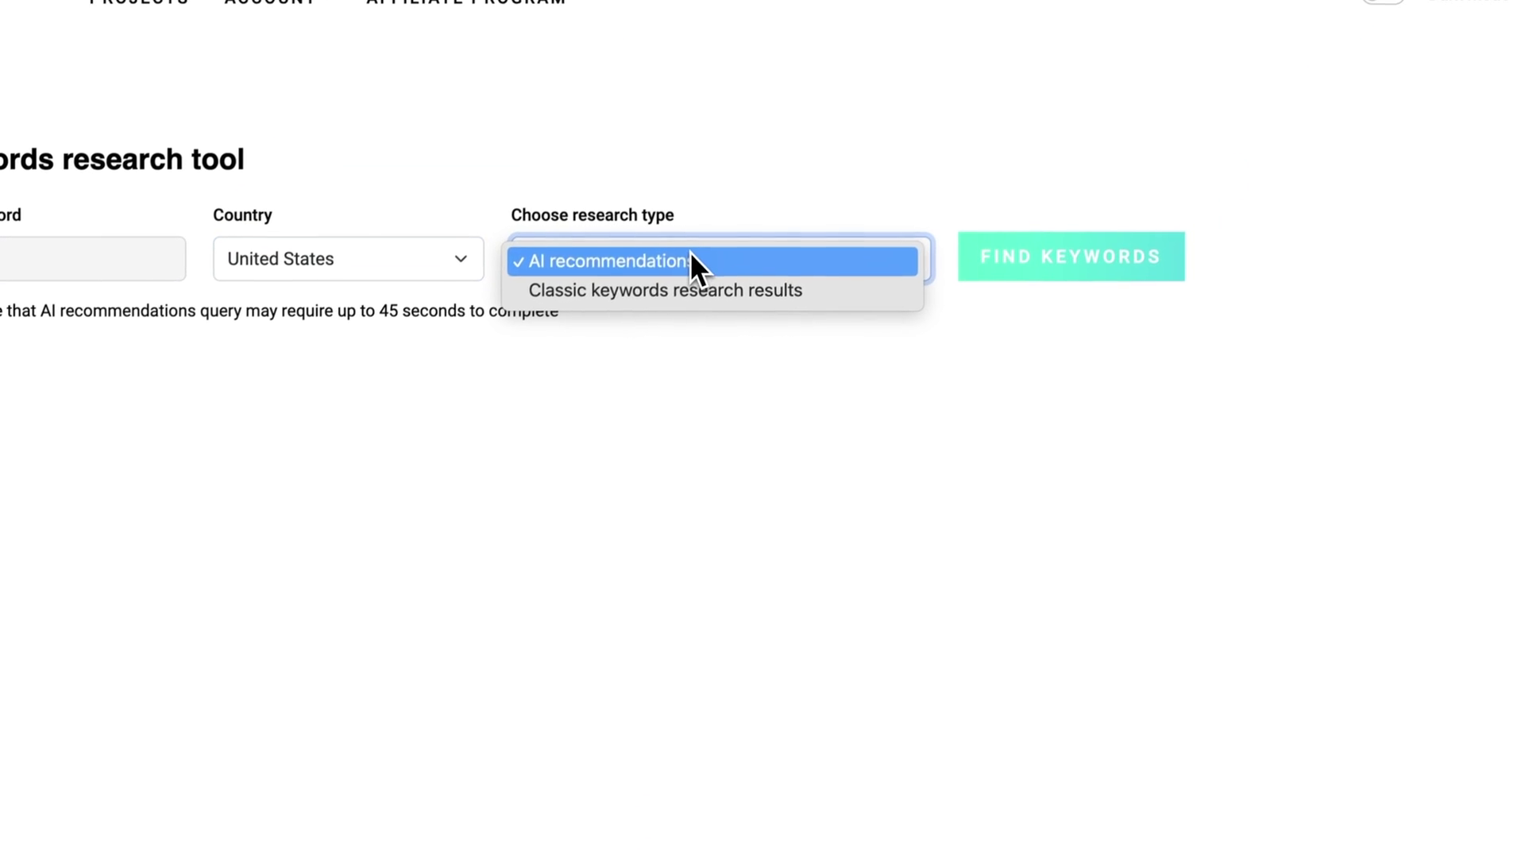
{"action": "left_click", "coordinate": [683, 299]}
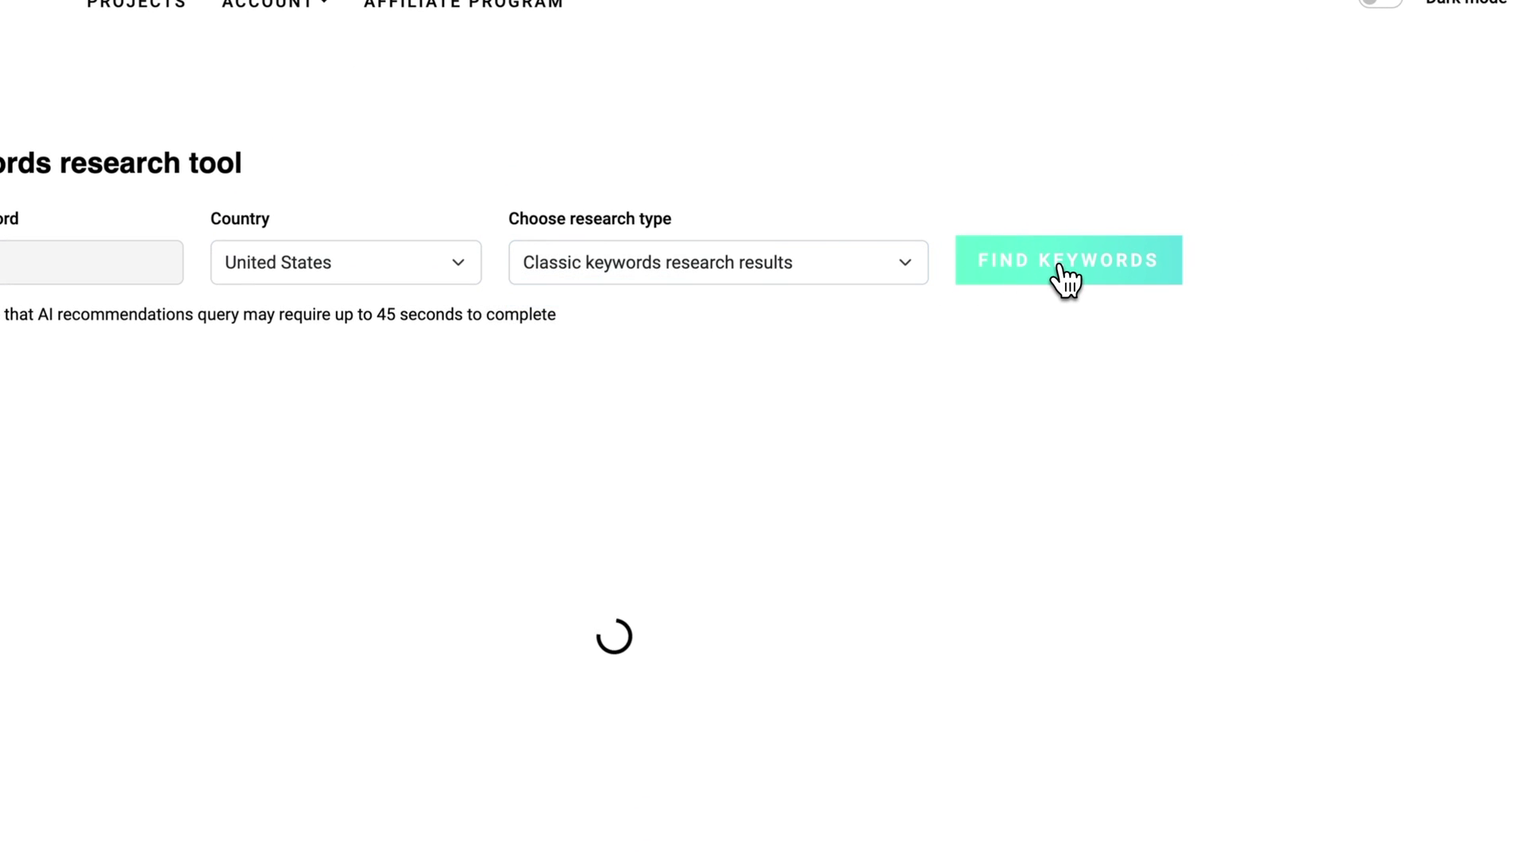
{"action": "scroll", "coordinate": [1061, 302], "scroll_direction": "down", "scroll_amount": 1}
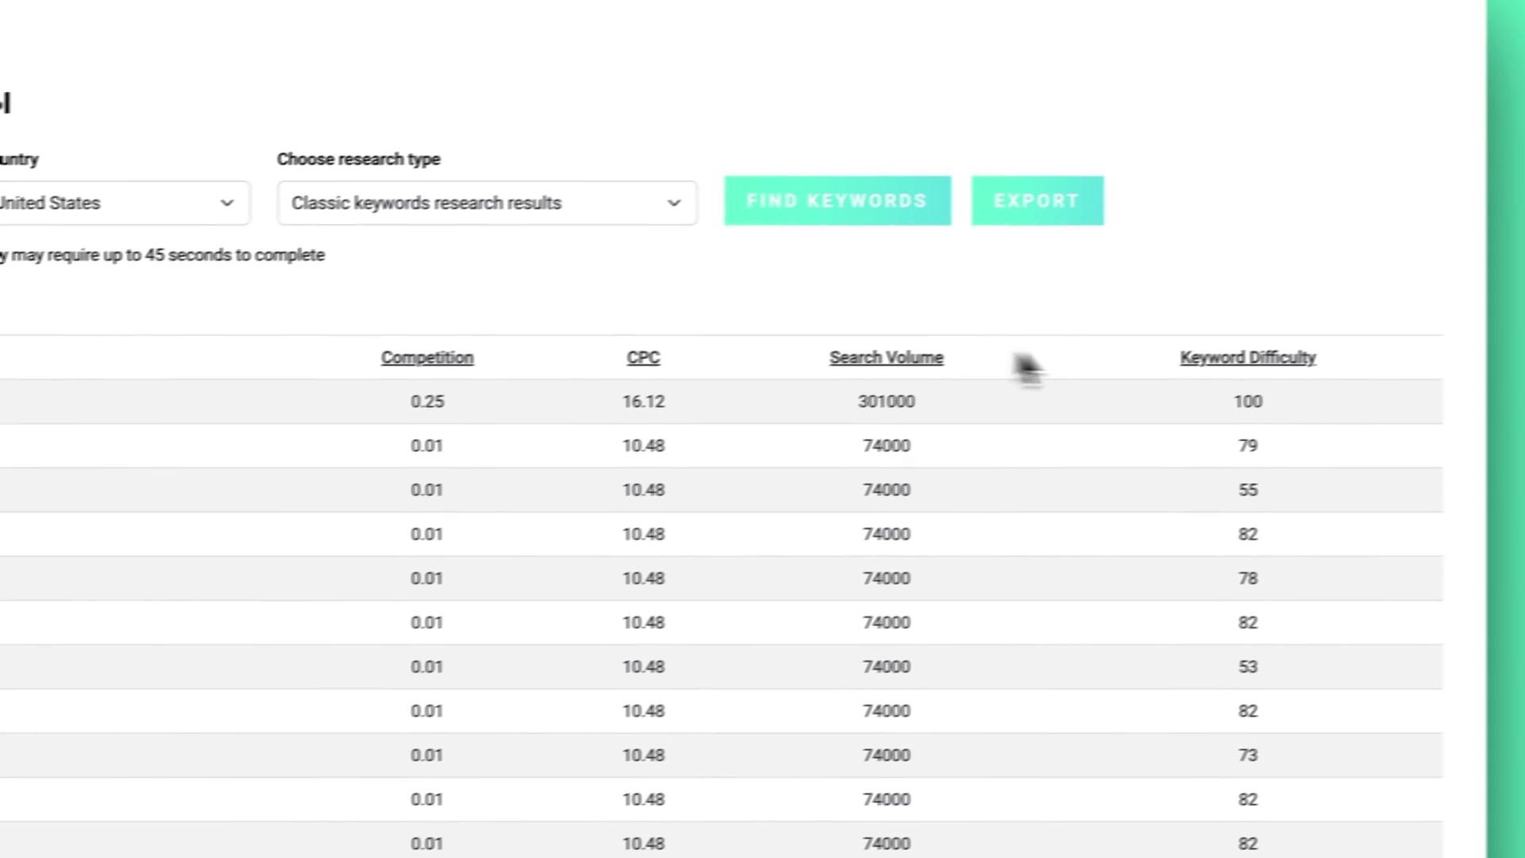
{"action": "left_click", "coordinate": [1253, 359]}
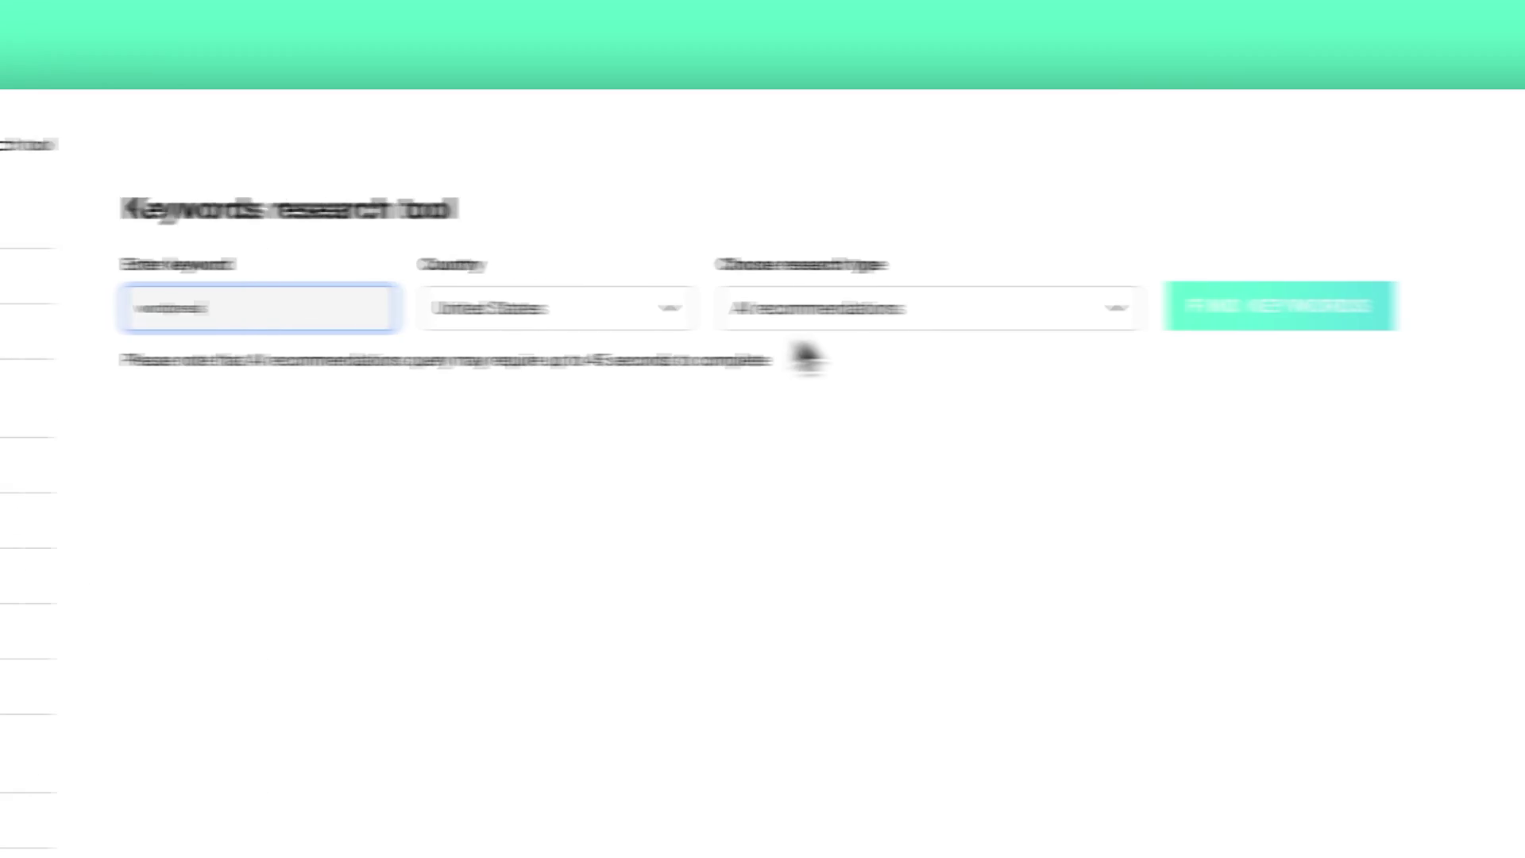
Run the AI recommendations search for 'wordpress' to list low- and high-difficulty keywords and blog ideas.
{"action": "left_click", "coordinate": [1291, 316]}
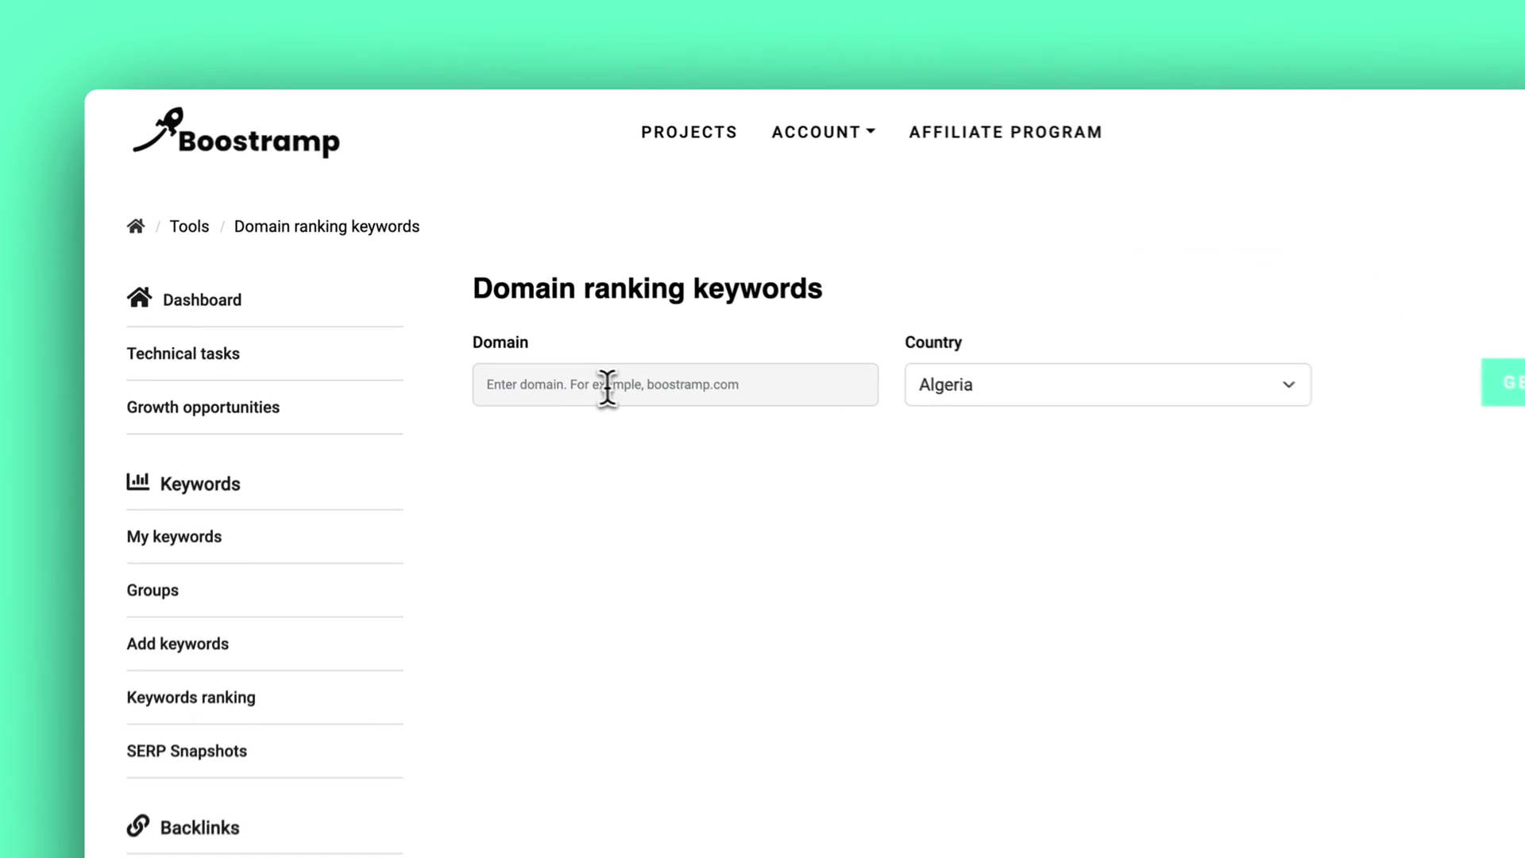
Fetch the competitor keywords for ahrefs.com with the country set to United States.
{"action": "left_click", "coordinate": [471, 241]}
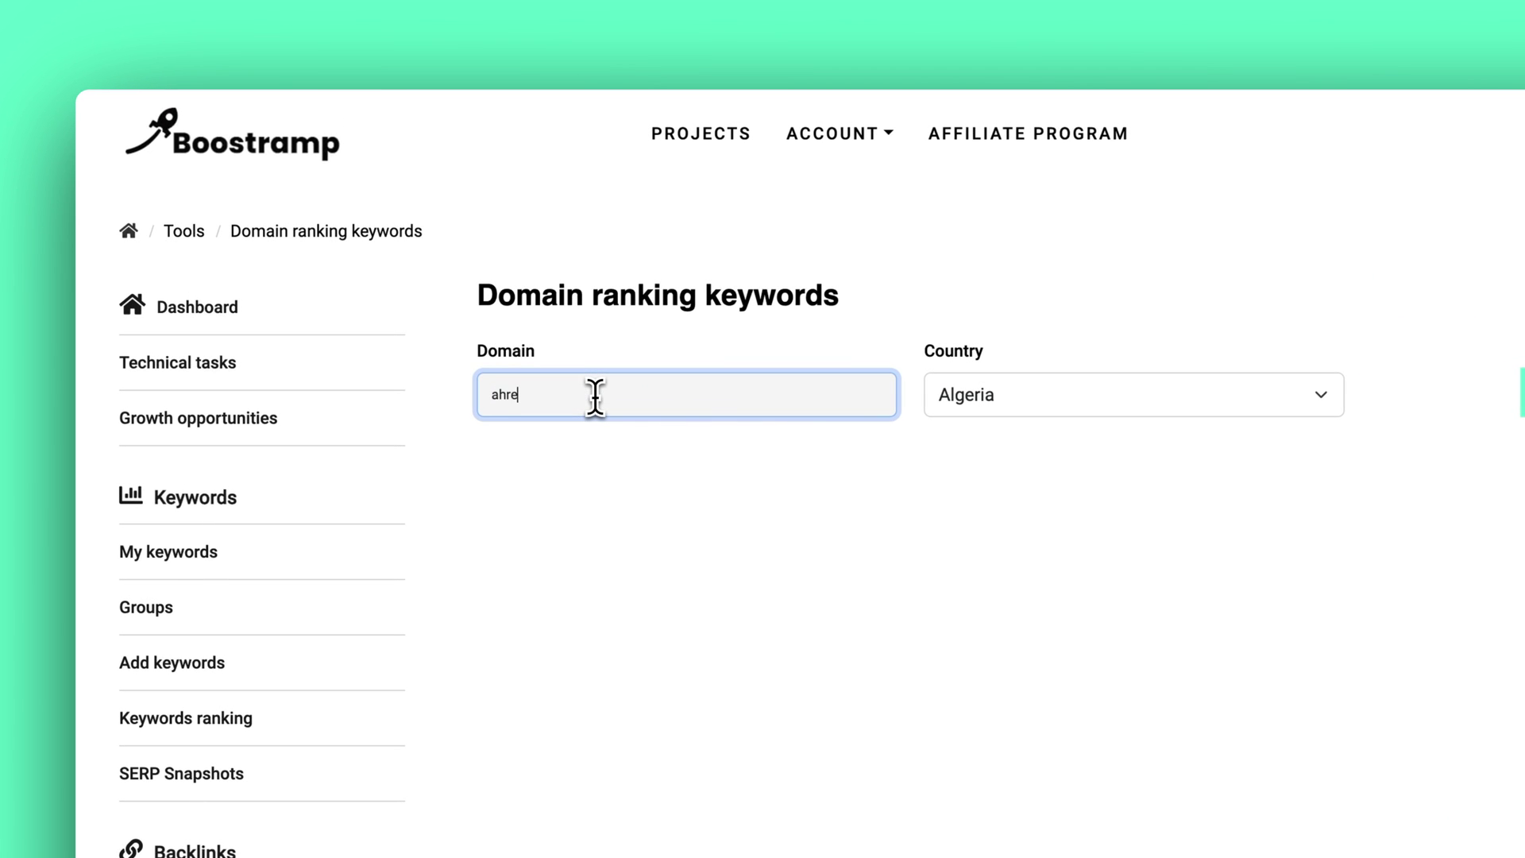
{"action": "type", "text": "ahrefs.com"}
{"action": "key", "text": "Tab"}
{"action": "type", "text": "united"}
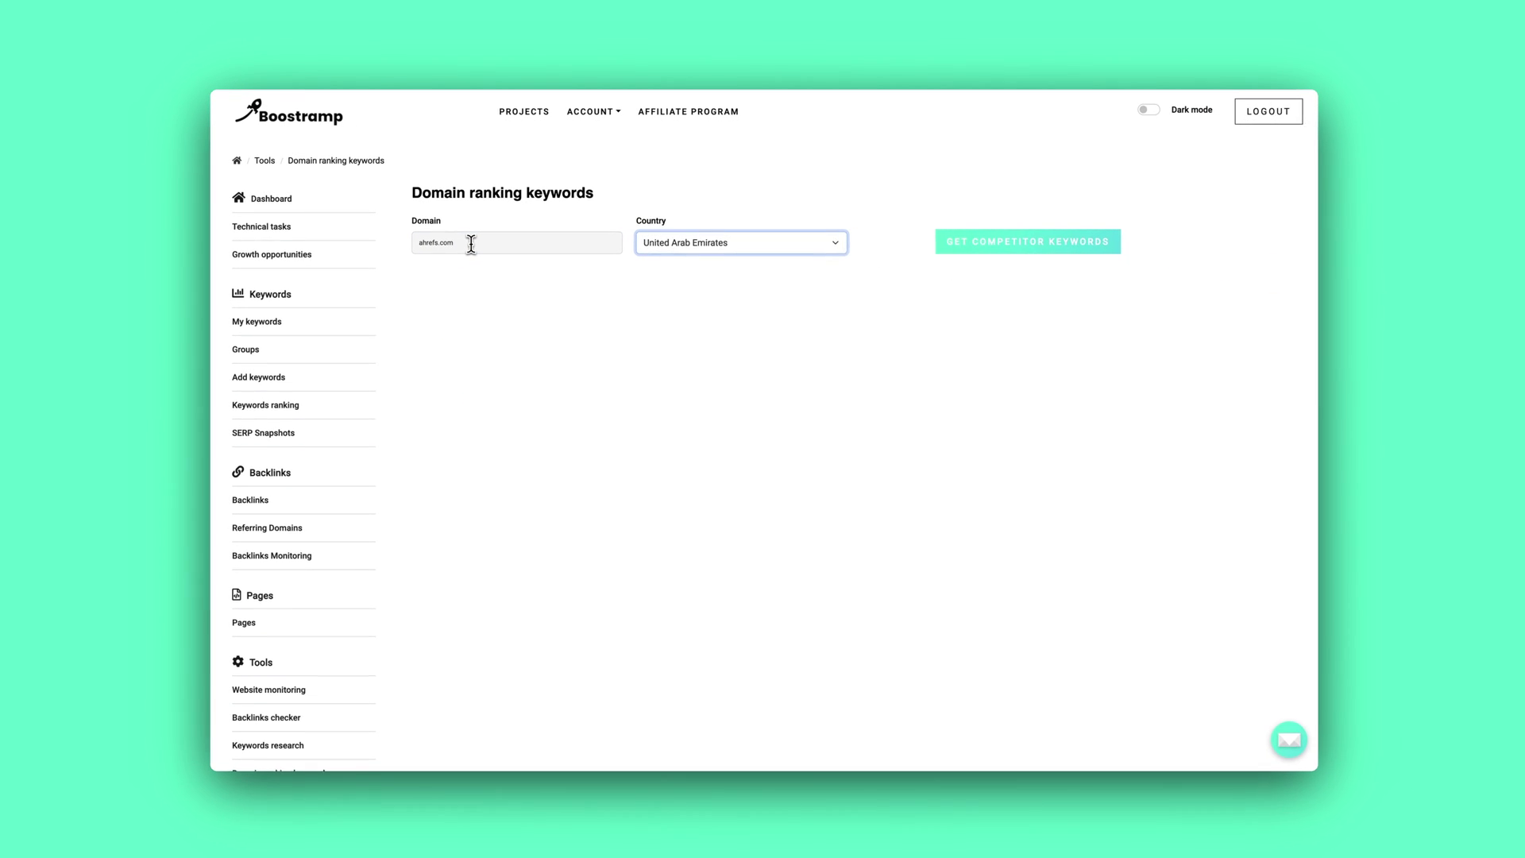
{"action": "key", "text": "Down"}
{"action": "key", "text": "Down"}
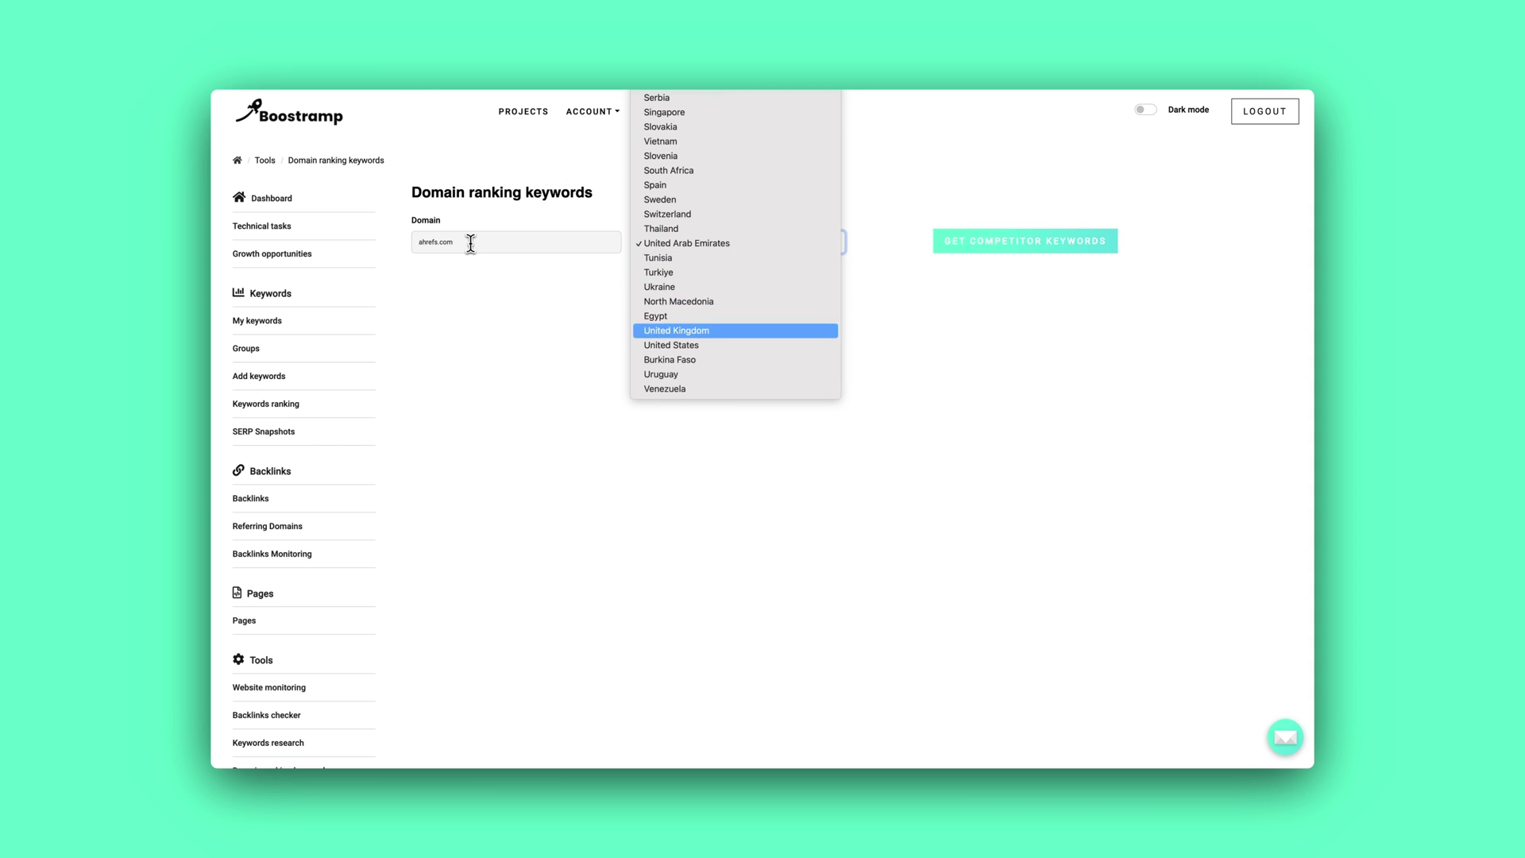
{"action": "key", "text": "Down"}
{"action": "key", "text": "Down"}
{"action": "key", "text": "Down"}
{"action": "key", "text": "Down"}
{"action": "key", "text": "Down"}
{"action": "key", "text": "Down"}
{"action": "key", "text": "Return"}
{"action": "left_click", "coordinate": [1015, 243]}
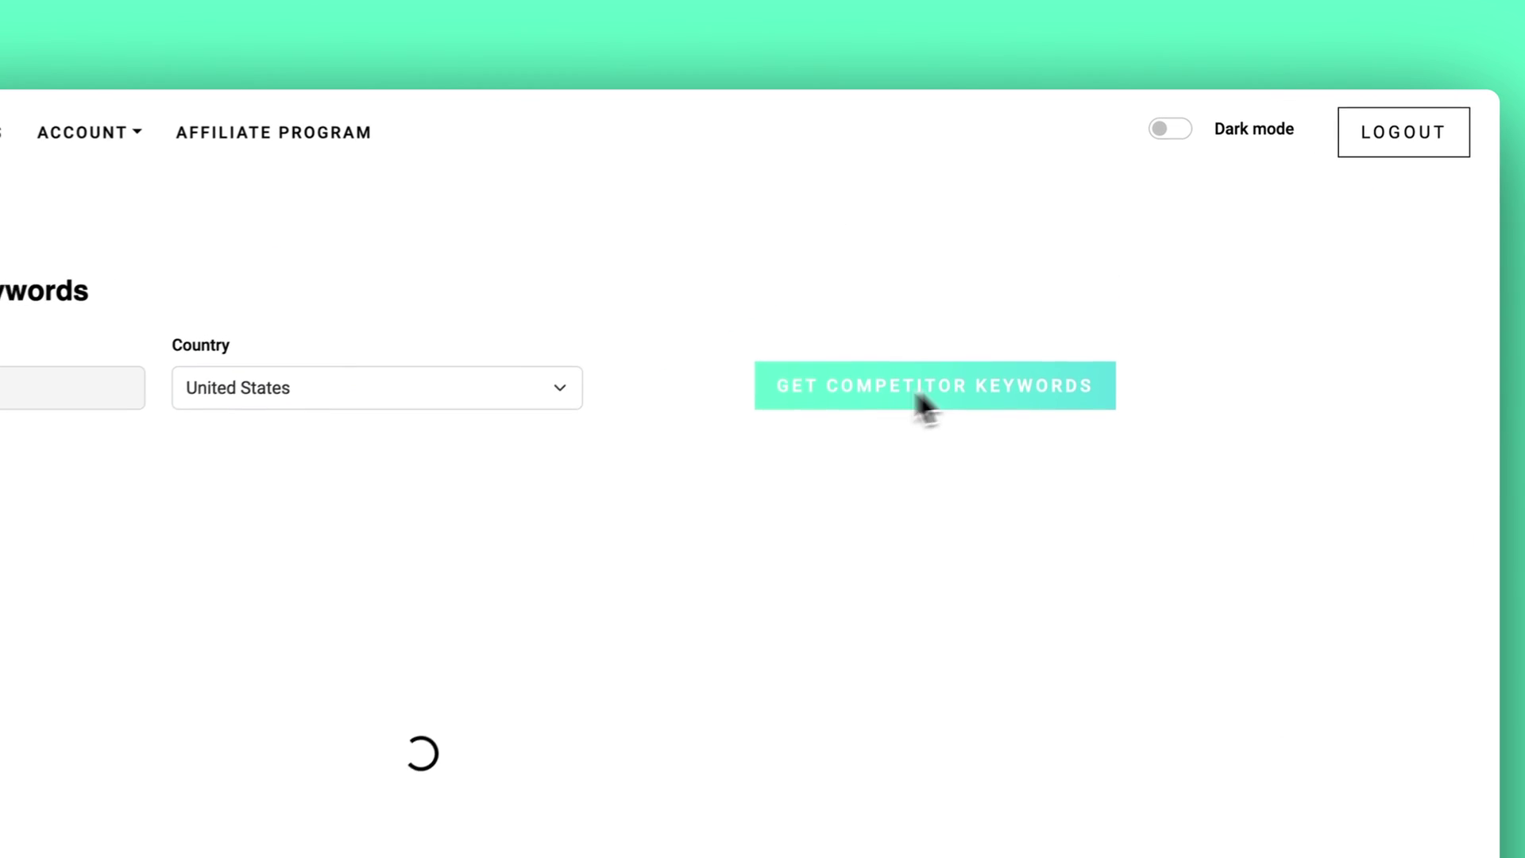
Sort the ahrefs.com keywords from lowest keyword difficulty and scroll through the list.
{"action": "scroll", "coordinate": [665, 407], "scroll_direction": "down", "scroll_amount": 5}
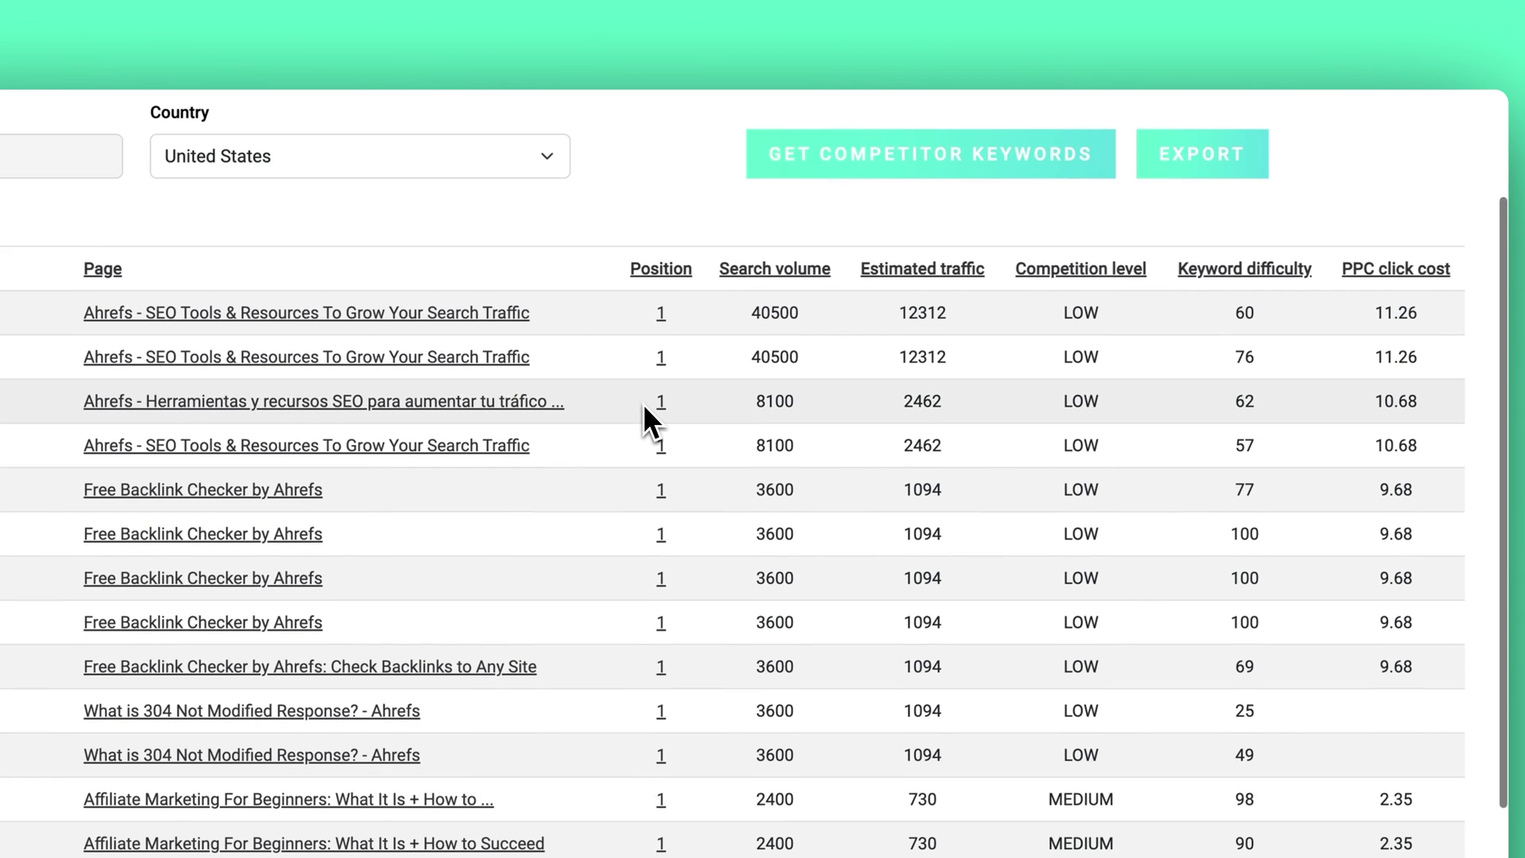
{"action": "left_click", "coordinate": [1263, 270]}
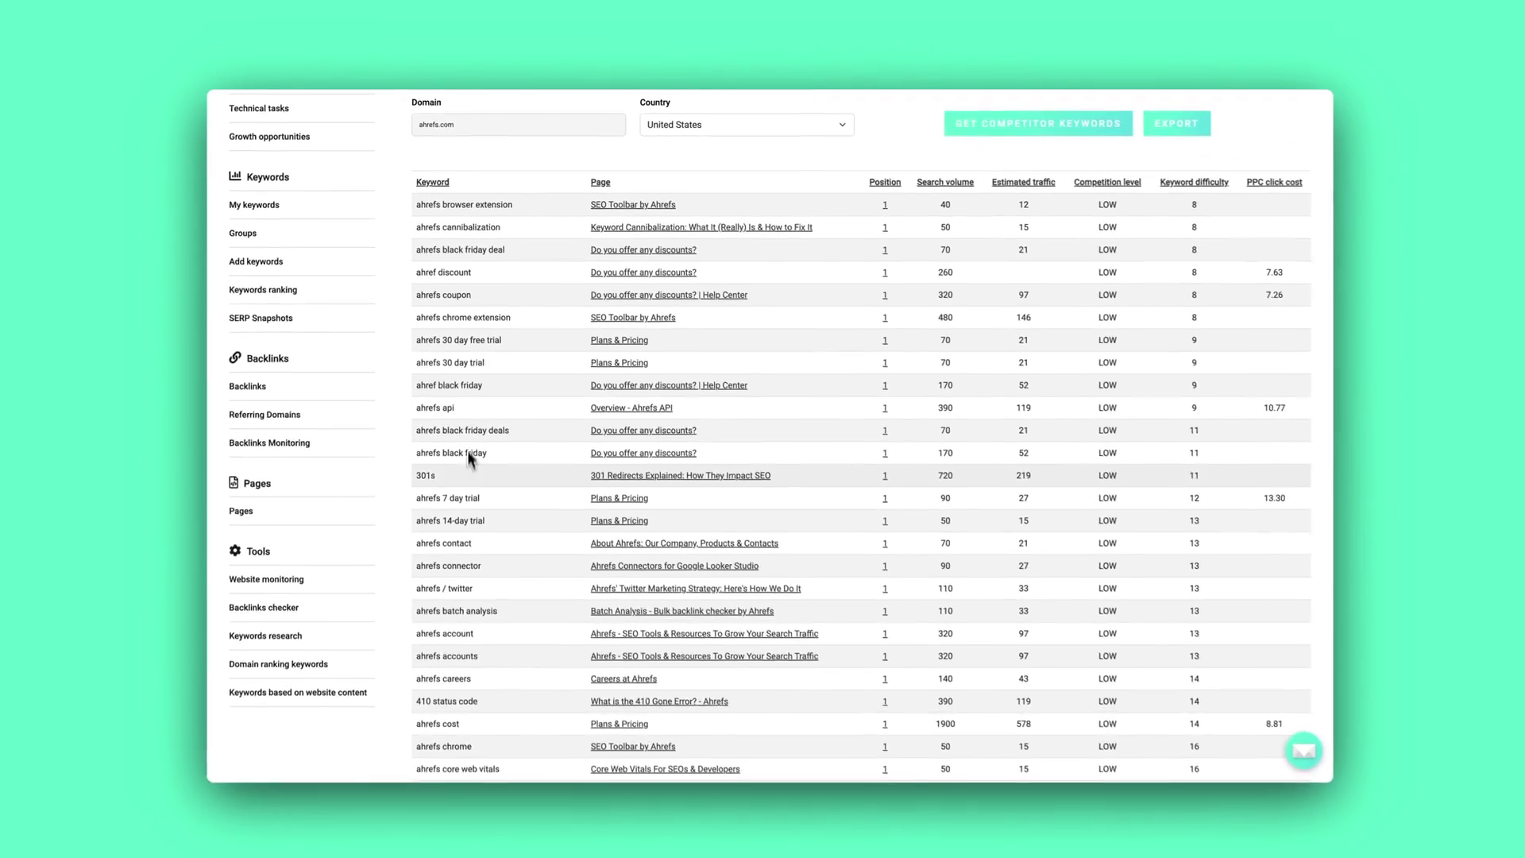
{"action": "scroll", "coordinate": [466, 467], "scroll_direction": "down", "scroll_amount": 4}
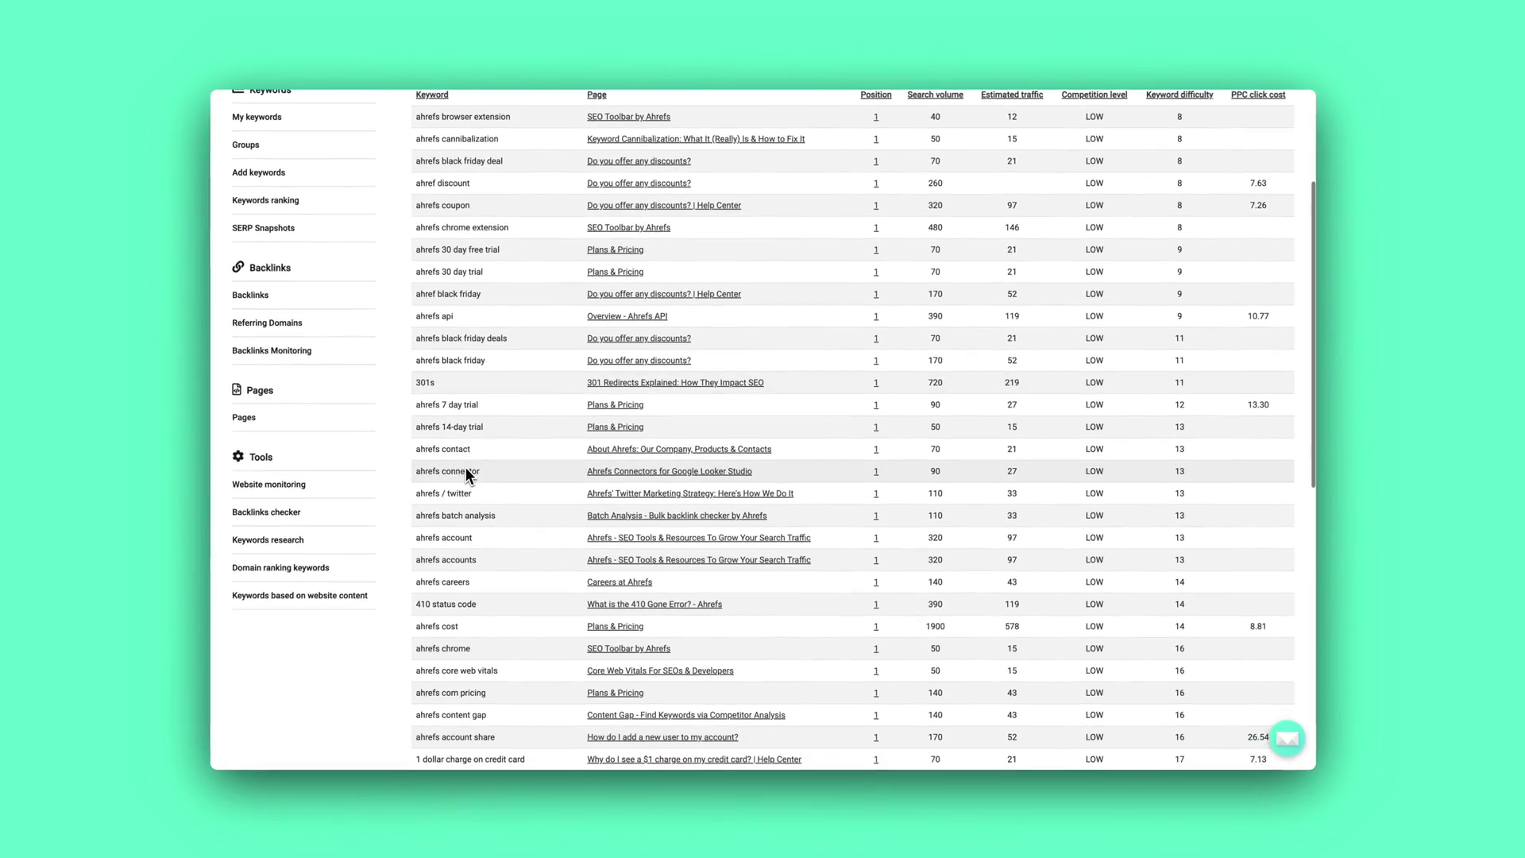
{"action": "scroll", "coordinate": [467, 473], "scroll_direction": "down", "scroll_amount": 5}
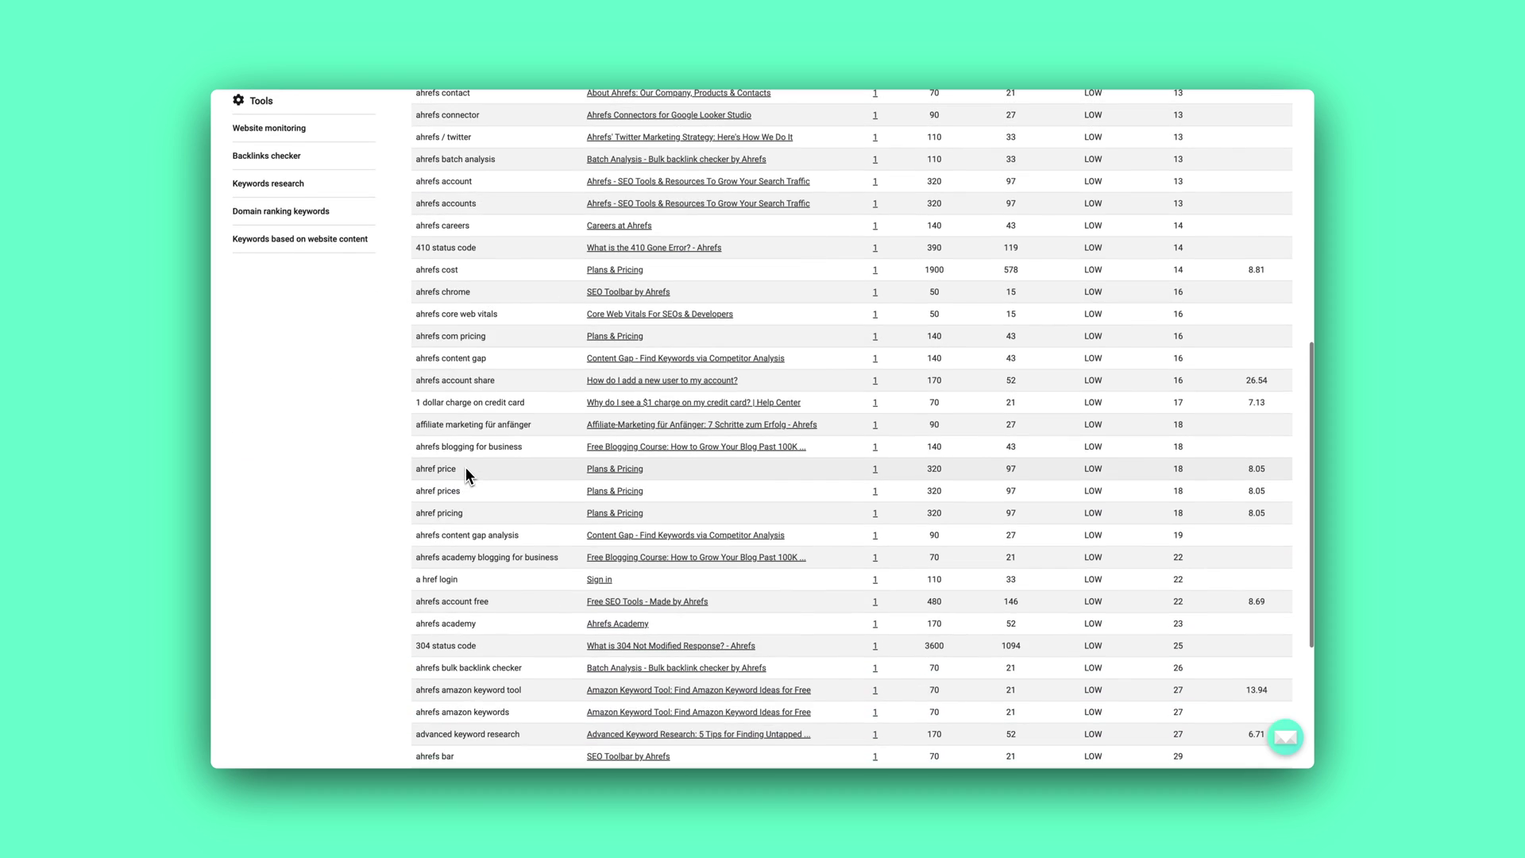
{"action": "scroll", "coordinate": [467, 474], "scroll_direction": "up", "scroll_amount": 4}
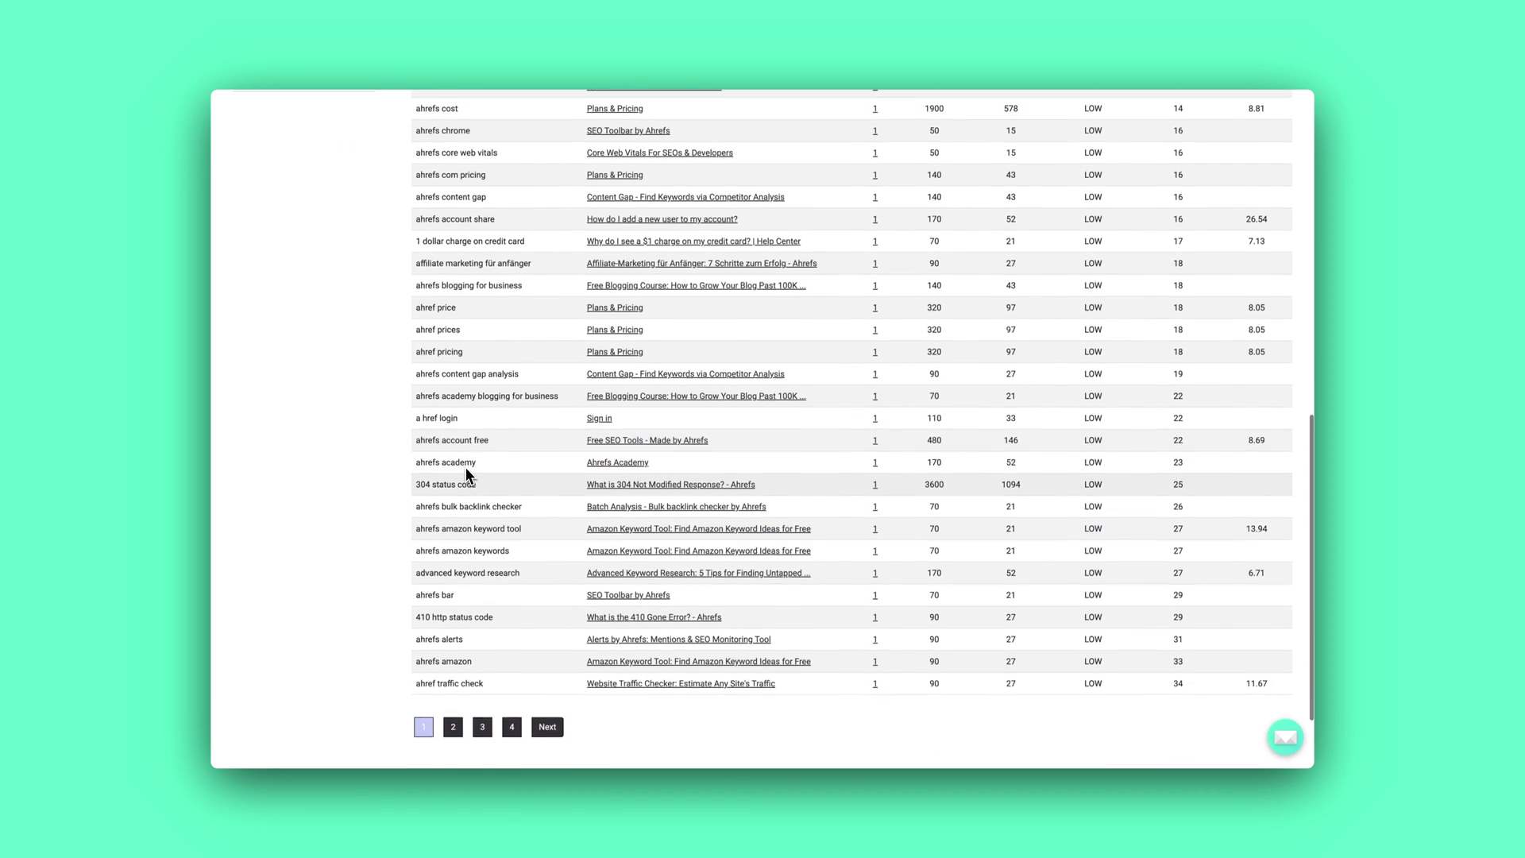
{"action": "scroll", "coordinate": [465, 467], "scroll_direction": "up", "scroll_amount": 3}
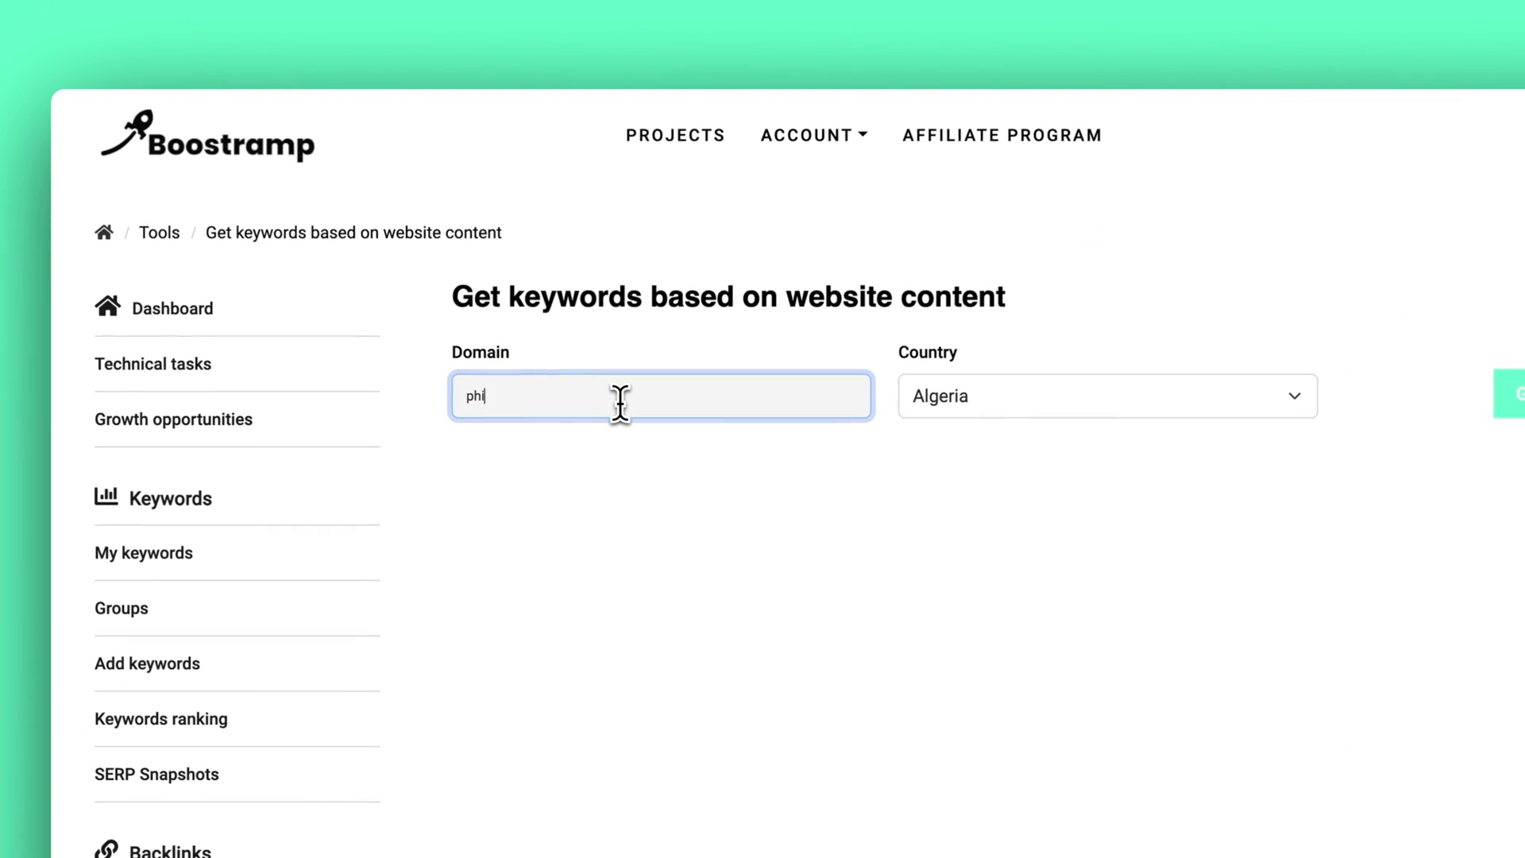
Get website-content keywords for phillipstemann.com with the country set to United States.
{"action": "type", "text": "llipstemann.com"}
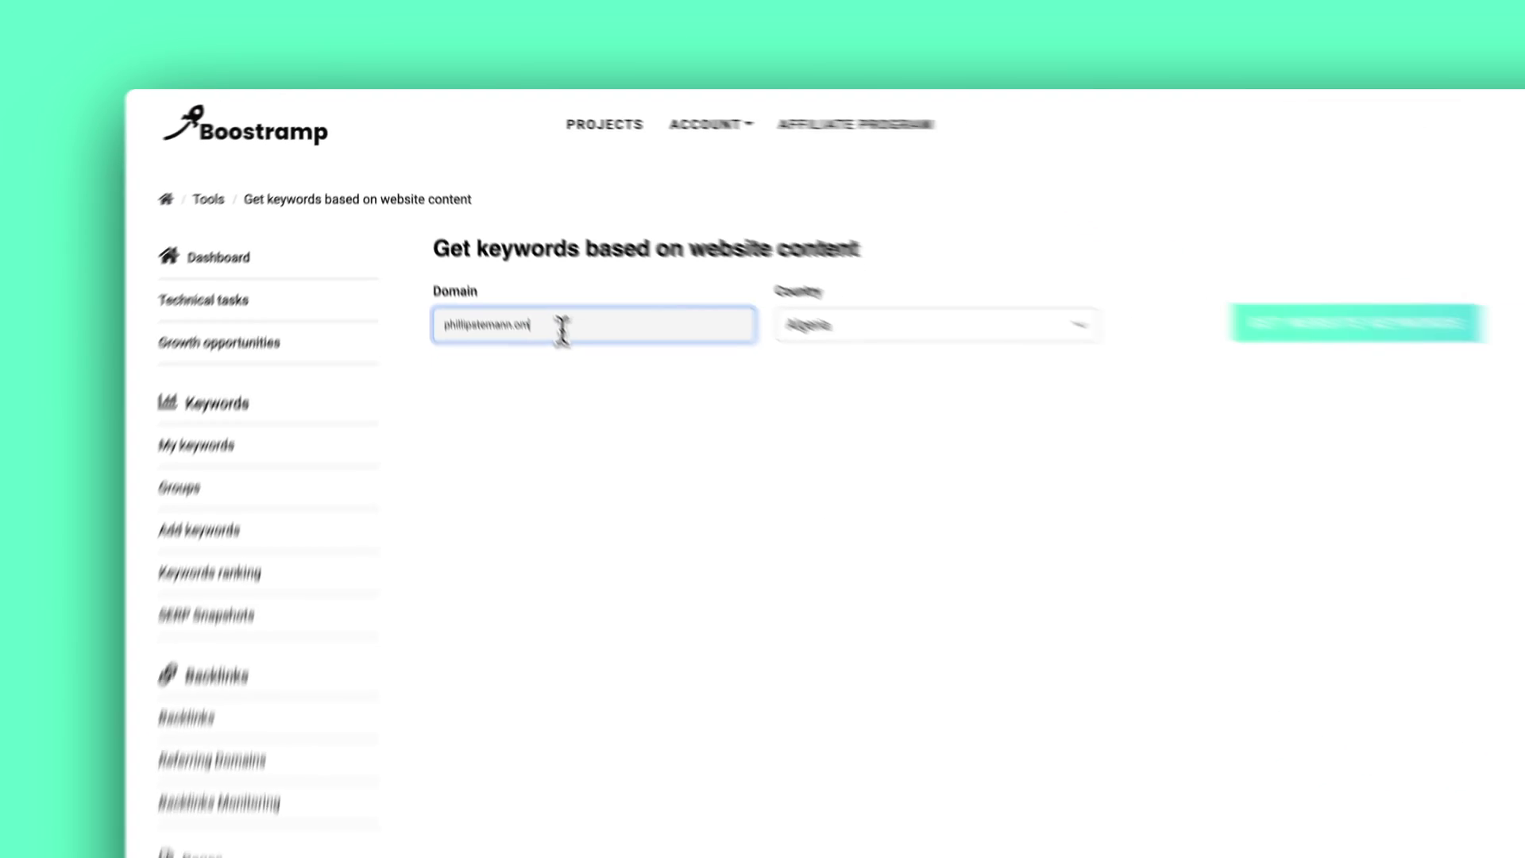
{"action": "key", "text": "Tab"}
{"action": "type", "text": "un"}
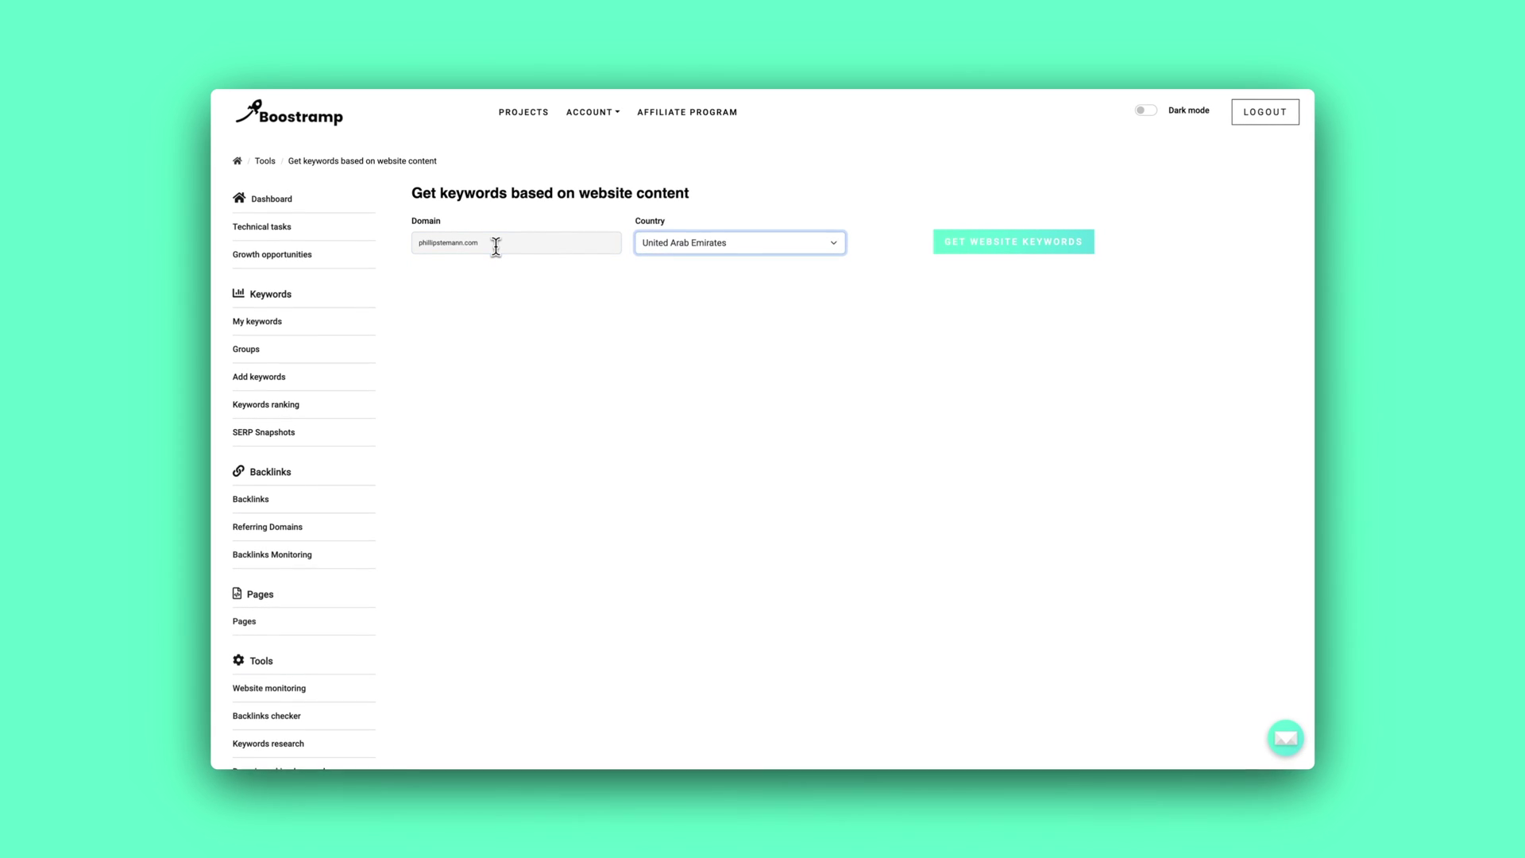
{"action": "key", "text": "space"}
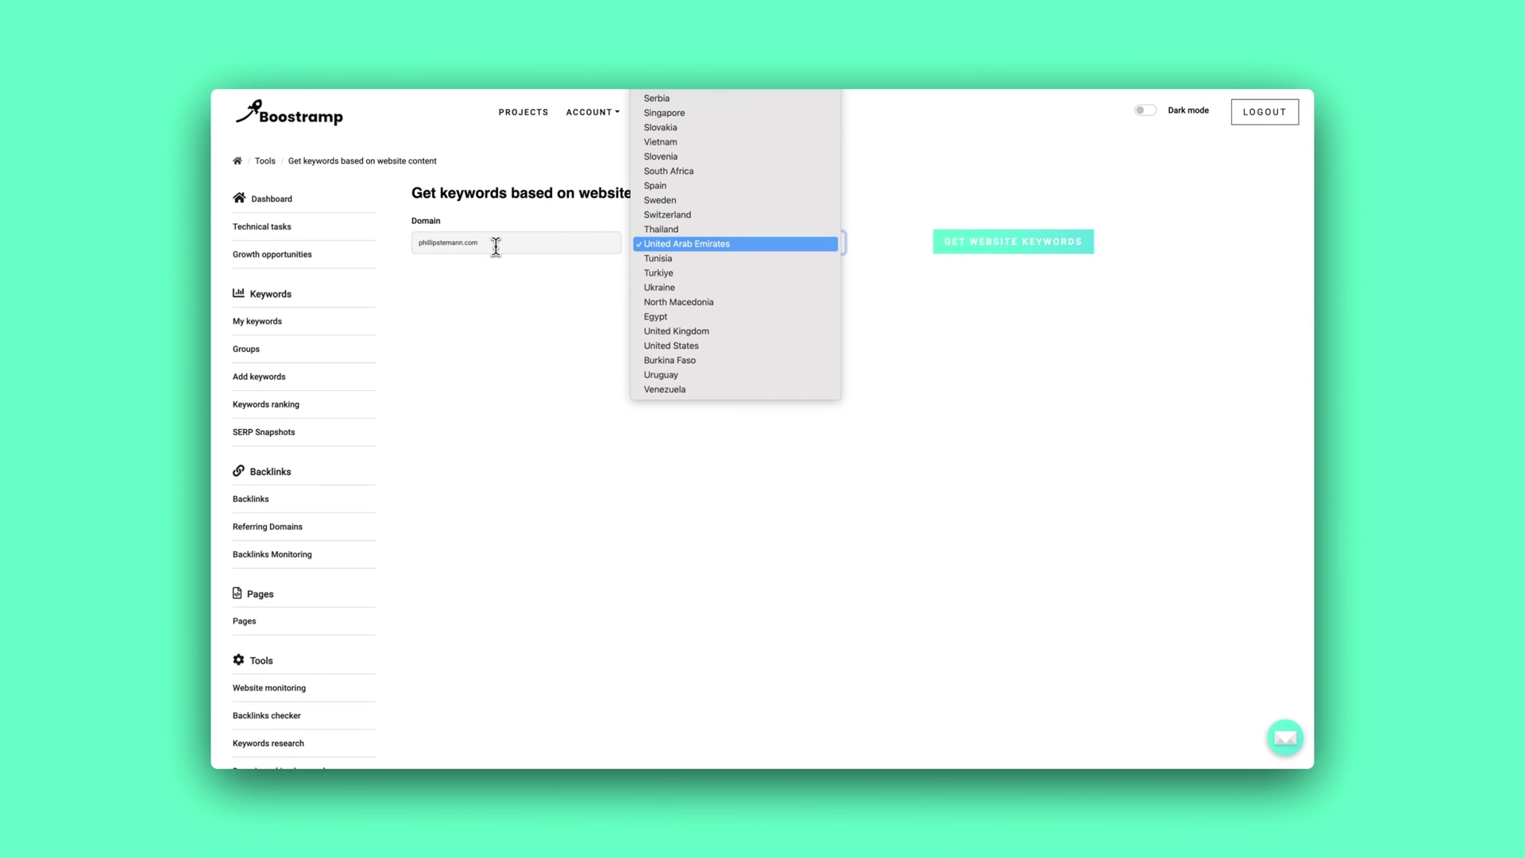
{"action": "type", "text": "united s"}
{"action": "key", "text": "Return"}
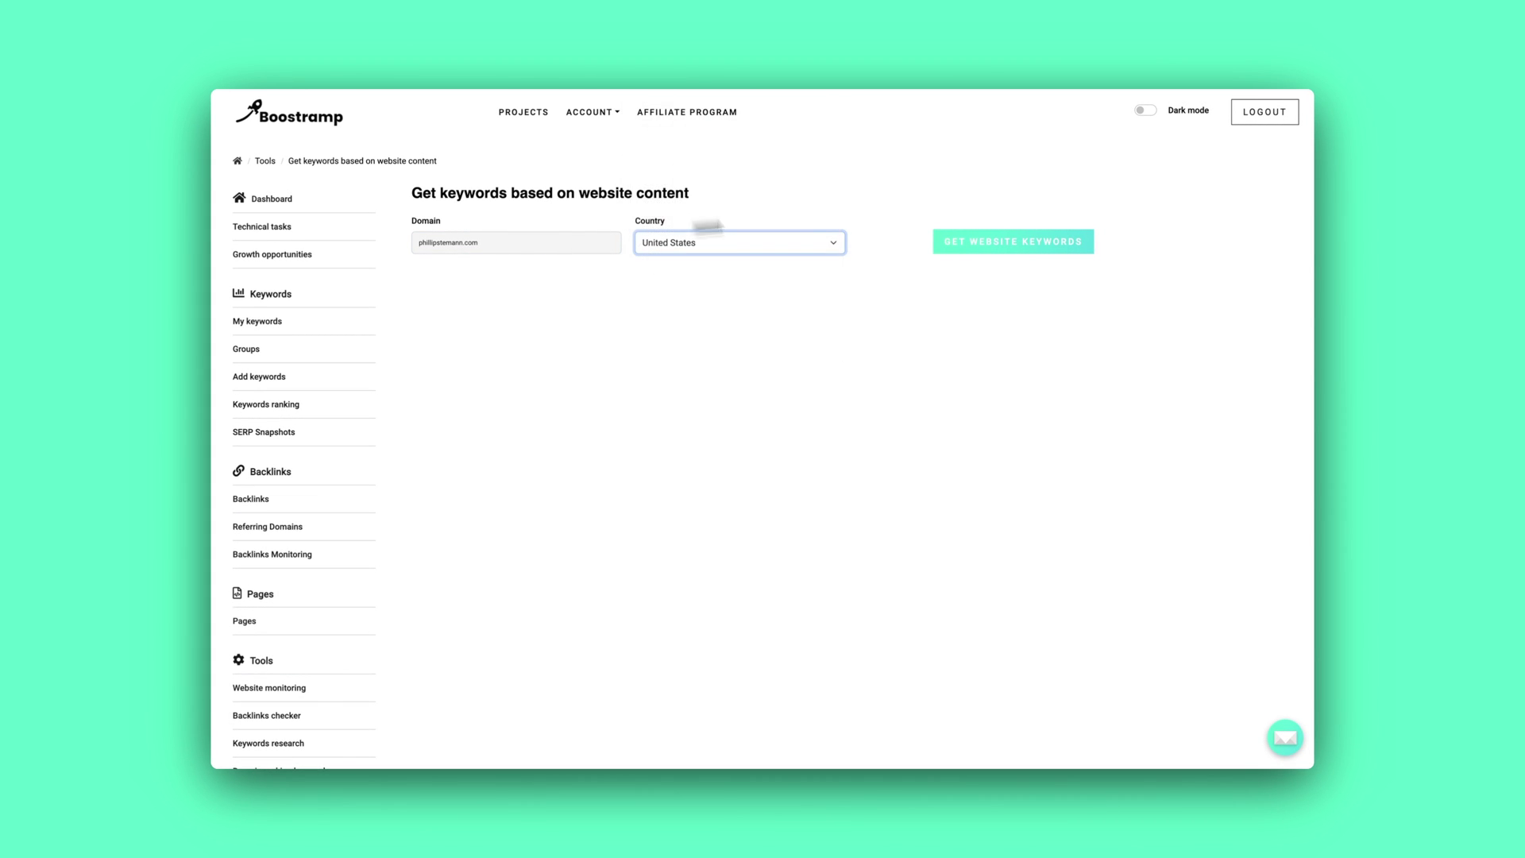
{"action": "left_click", "coordinate": [1013, 240]}
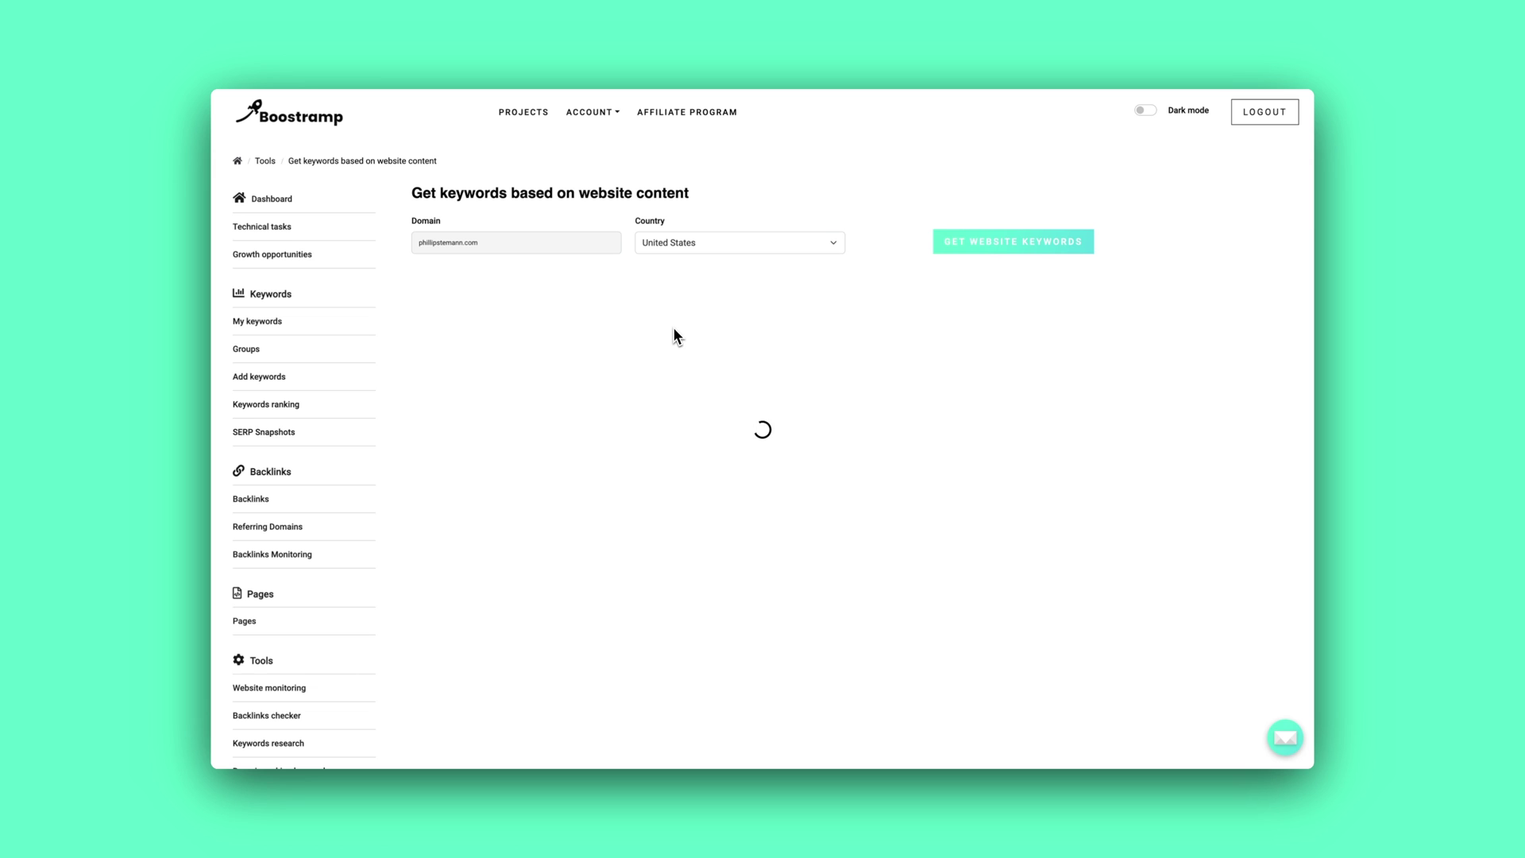
Sort the keyword ideas by keyword difficulty, highest first.
{"action": "scroll", "coordinate": [673, 326], "scroll_direction": "down", "scroll_amount": 2}
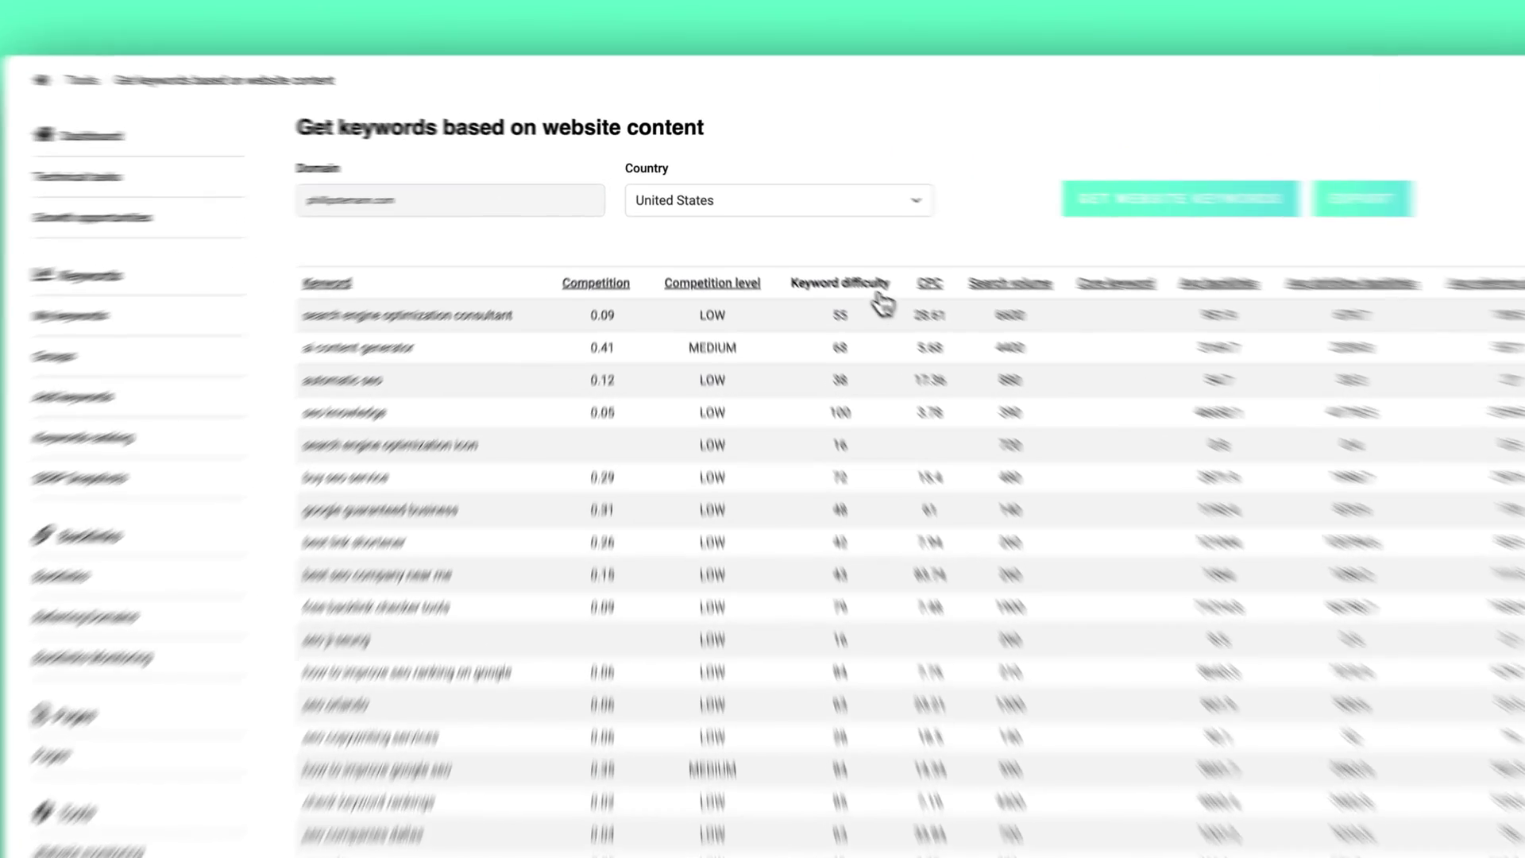
{"action": "left_click", "coordinate": [777, 244]}
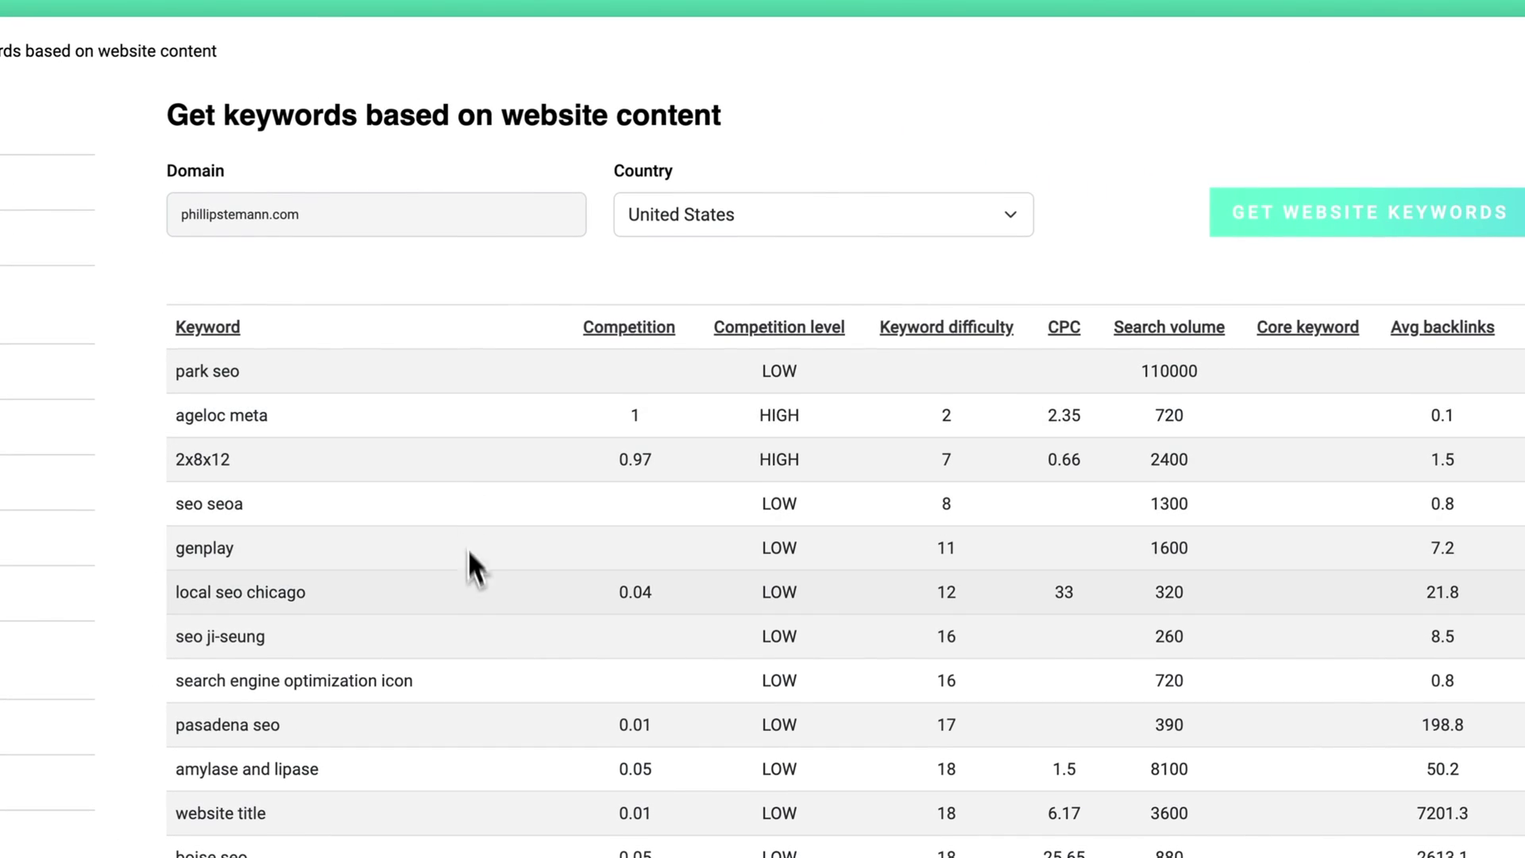
{"action": "scroll", "coordinate": [475, 580], "scroll_direction": "down", "scroll_amount": 1}
{"action": "left_click", "coordinate": [989, 278]}
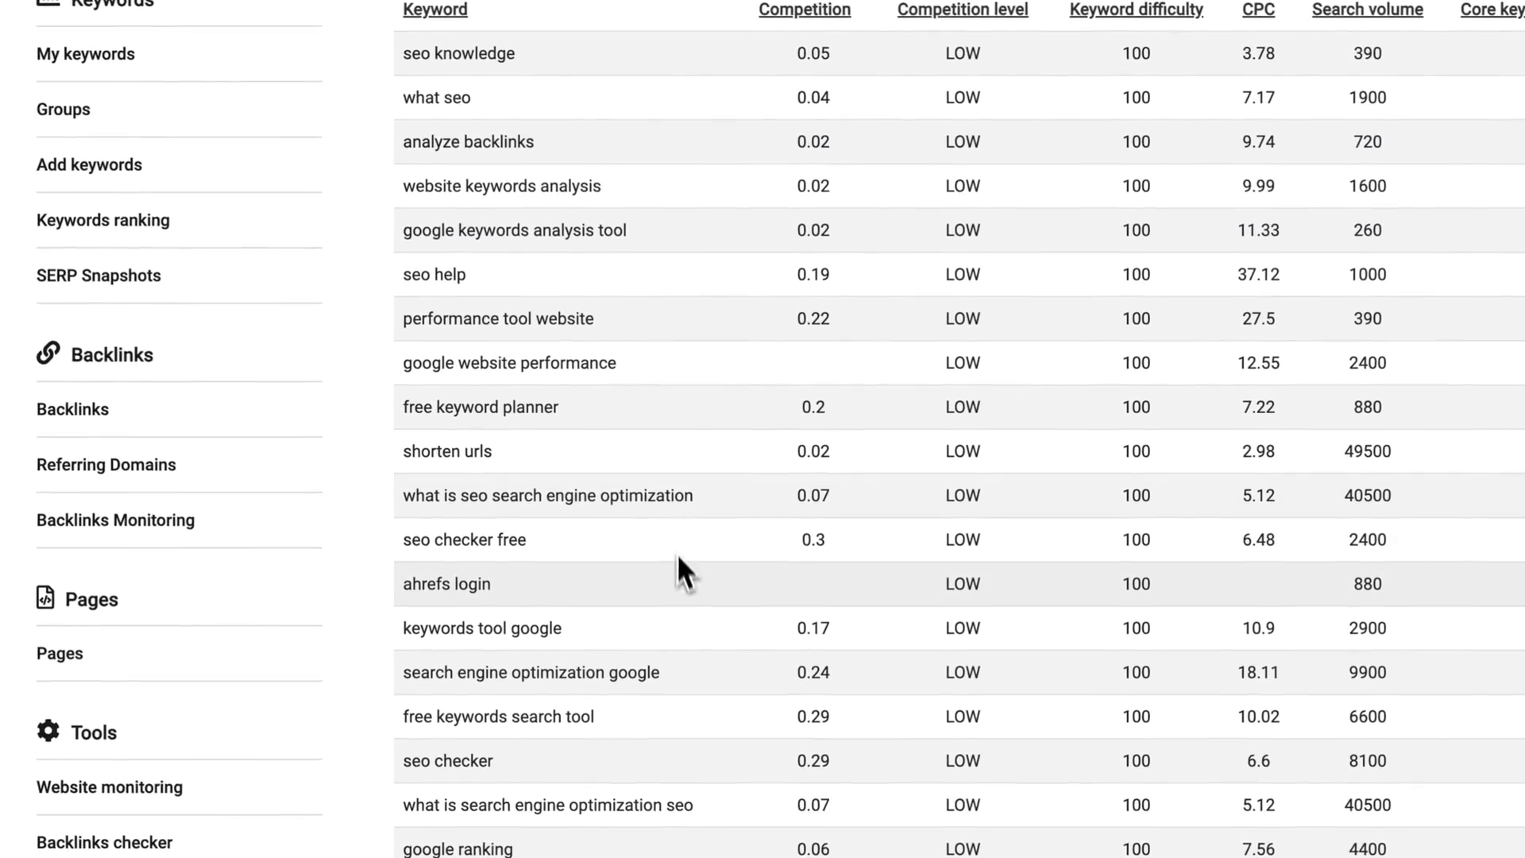
{"action": "scroll", "coordinate": [679, 564], "scroll_direction": "down", "scroll_amount": 3}
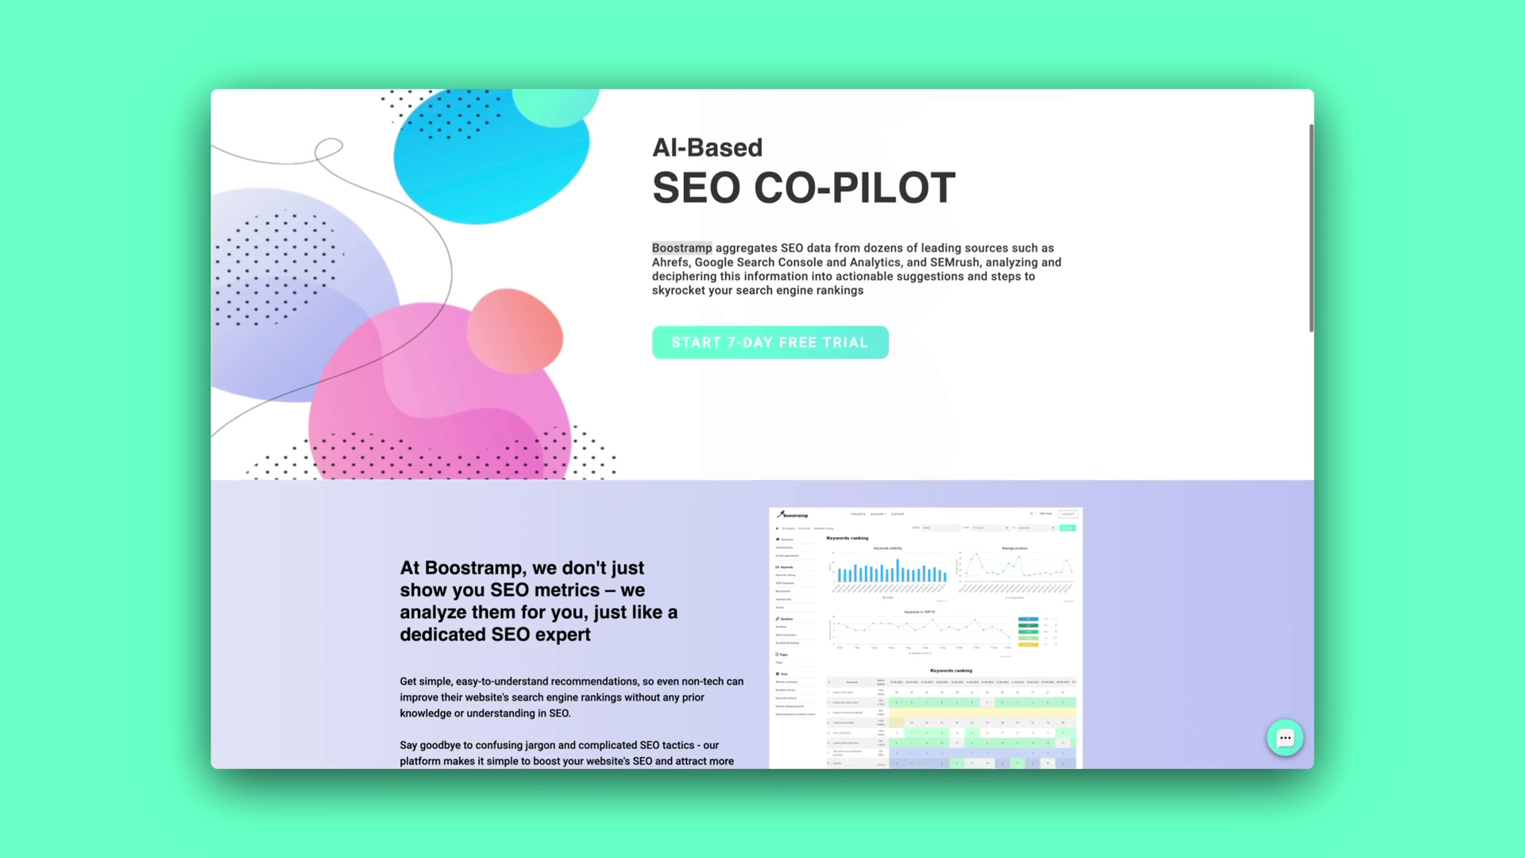
{"action": "scroll", "coordinate": [763, 429], "scroll_direction": "down", "scroll_amount": 4}
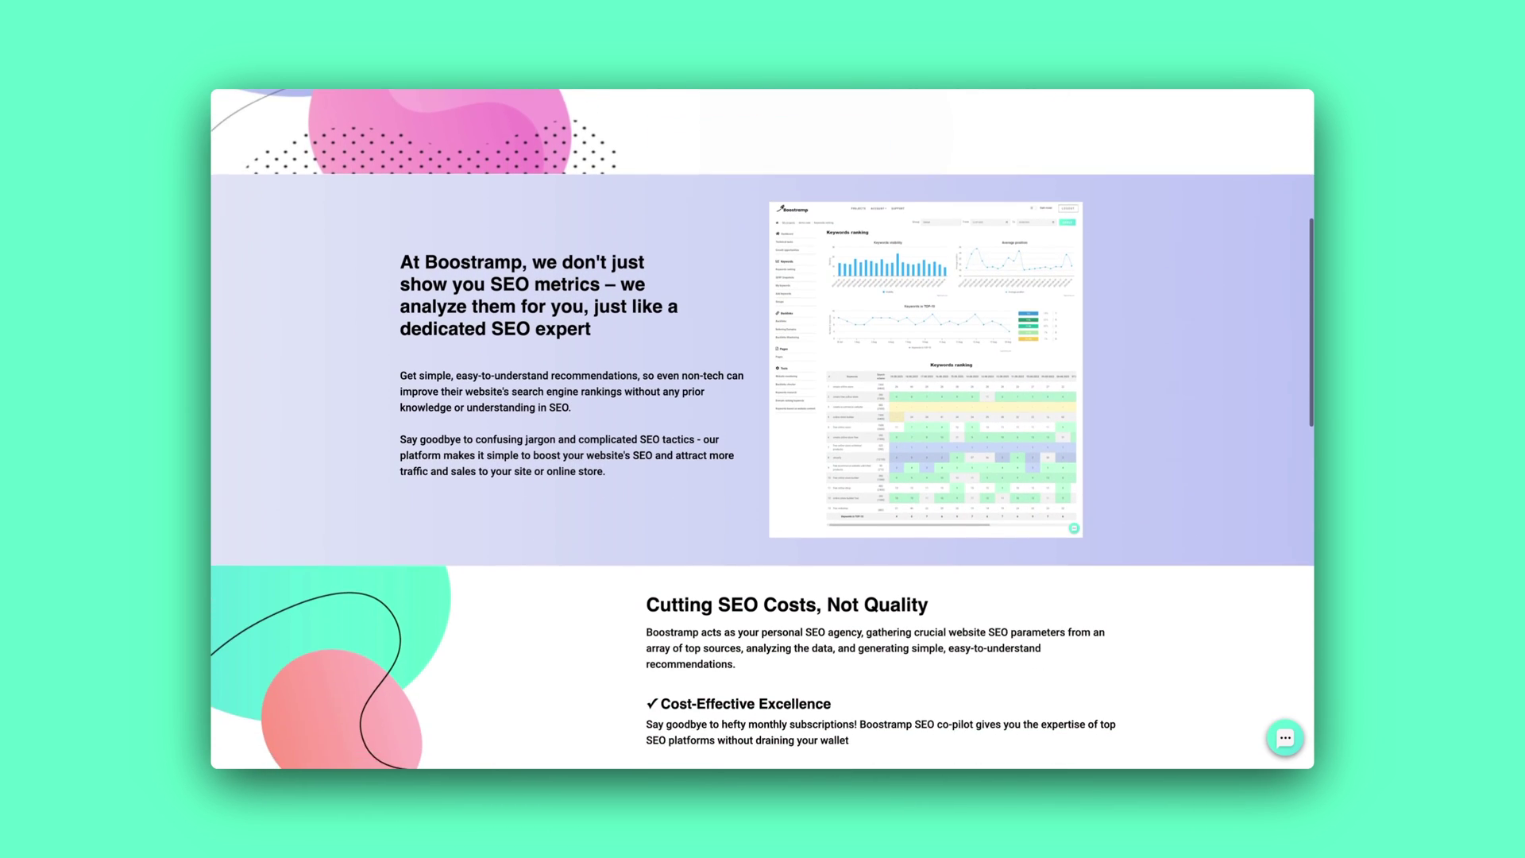